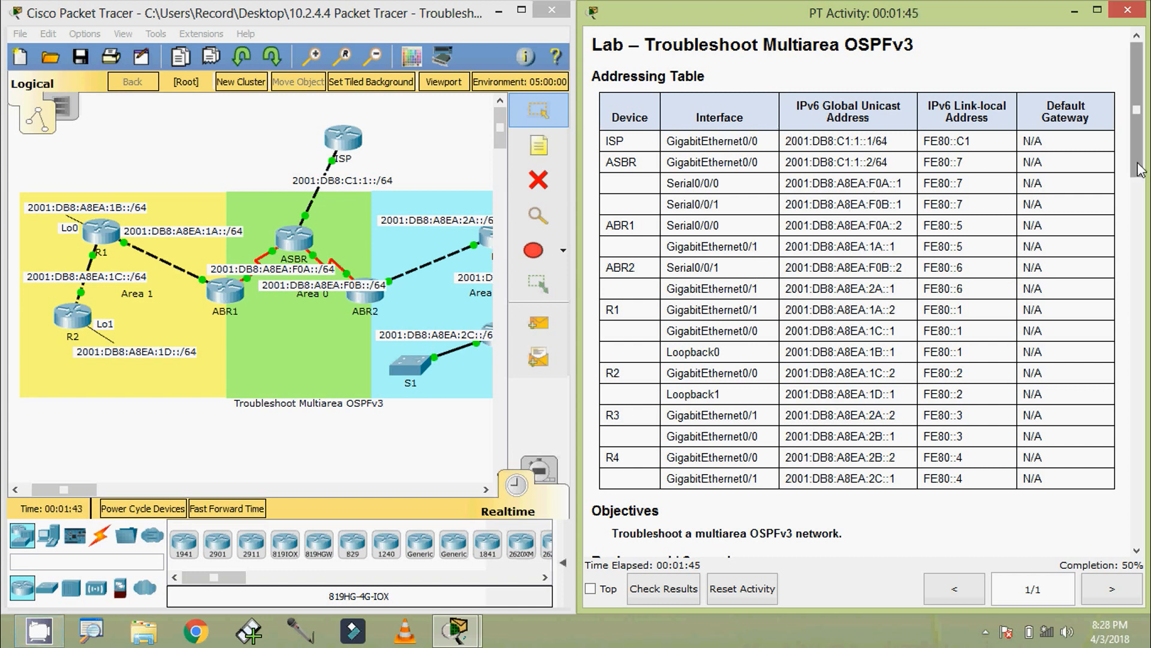
Open router R2's command line and enter privileged EXEC mode with enable
{"action": "left_click_drag", "start_coordinate": [1143, 171], "coordinate": [1131, 253]}
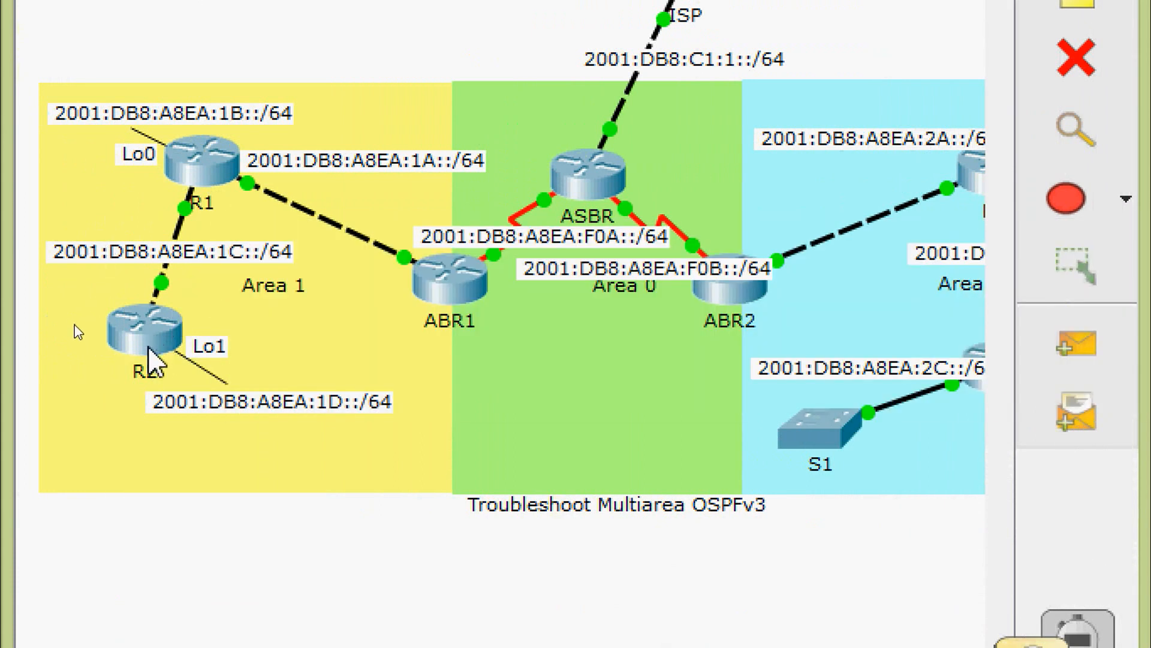
{"action": "mouse_move", "coordinate": [149, 351]}
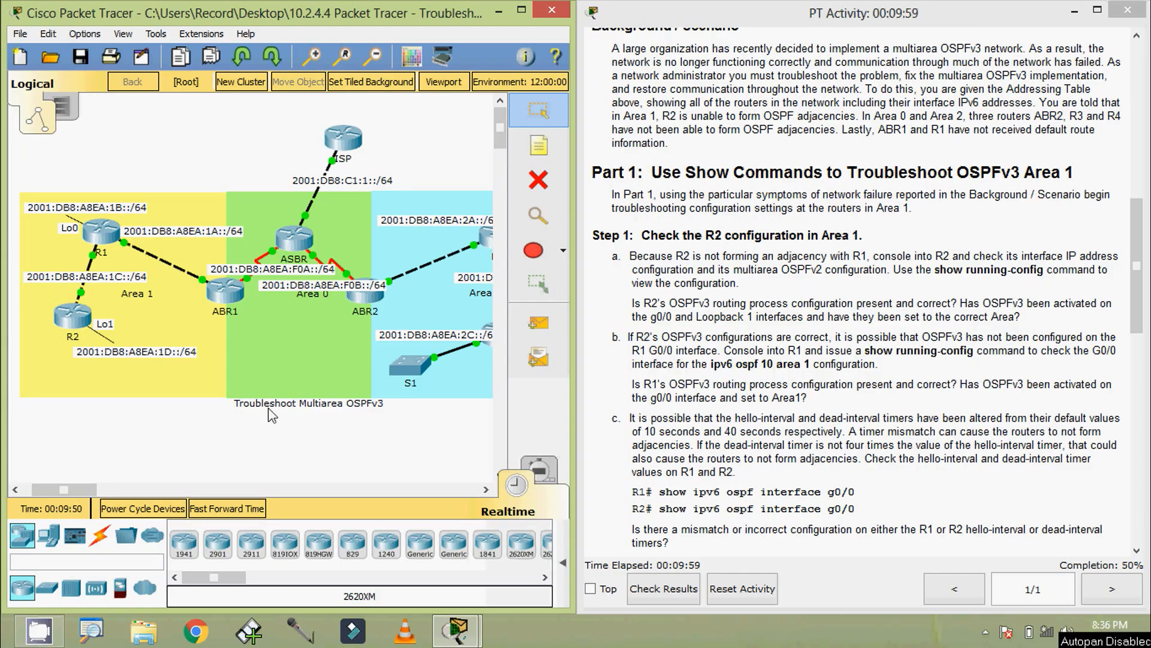
{"action": "left_click", "coordinate": [78, 319]}
{"action": "left_click", "coordinate": [436, 154]}
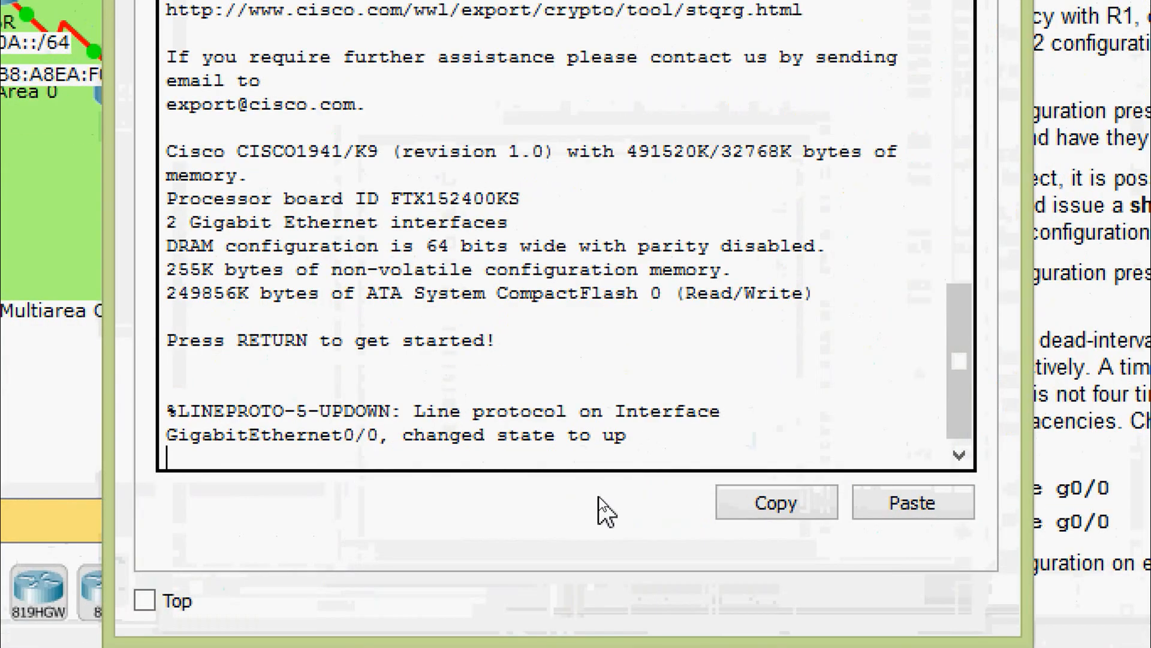
{"action": "key", "text": "Return"}
{"action": "type", "text": "ena"}
{"action": "key", "text": "Tab"}
{"action": "key", "text": "Return"}
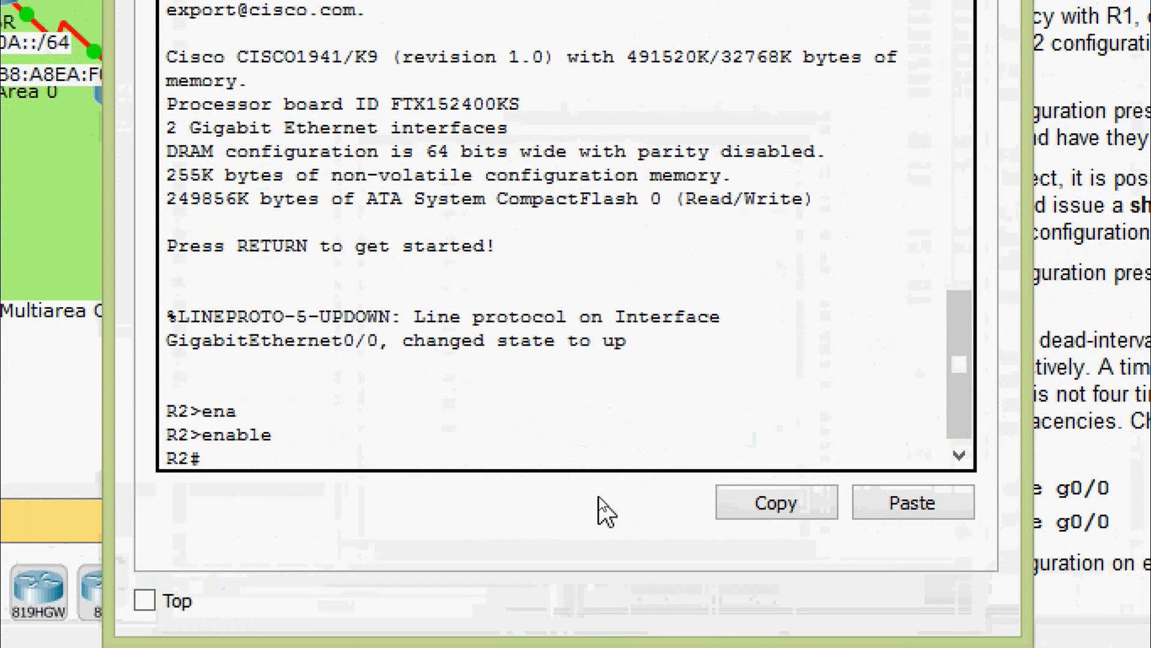
Display R2's complete running configuration with show running-config
{"action": "type", "text": "sh"}
{"action": "key", "text": "Tab"}
{"action": "type", "text": "ru"}
{"action": "key", "text": "Tab"}
{"action": "key", "text": "Return"}
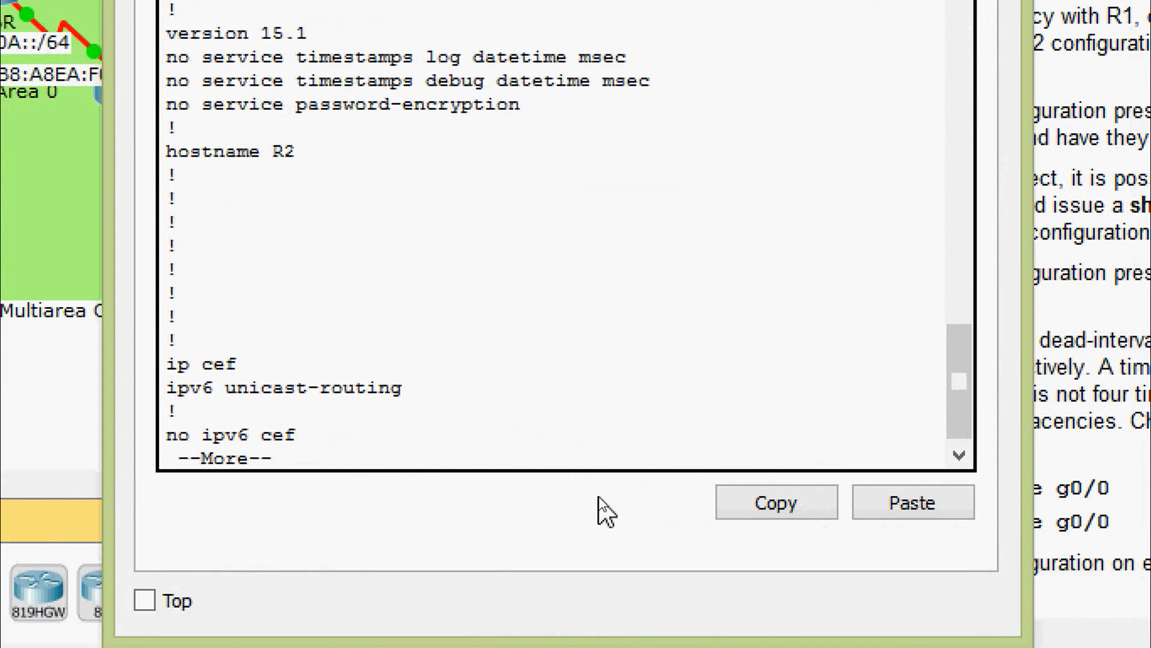
{"action": "key", "text": "space"}
{"action": "key", "text": "space"}
{"action": "key", "text": "space"}
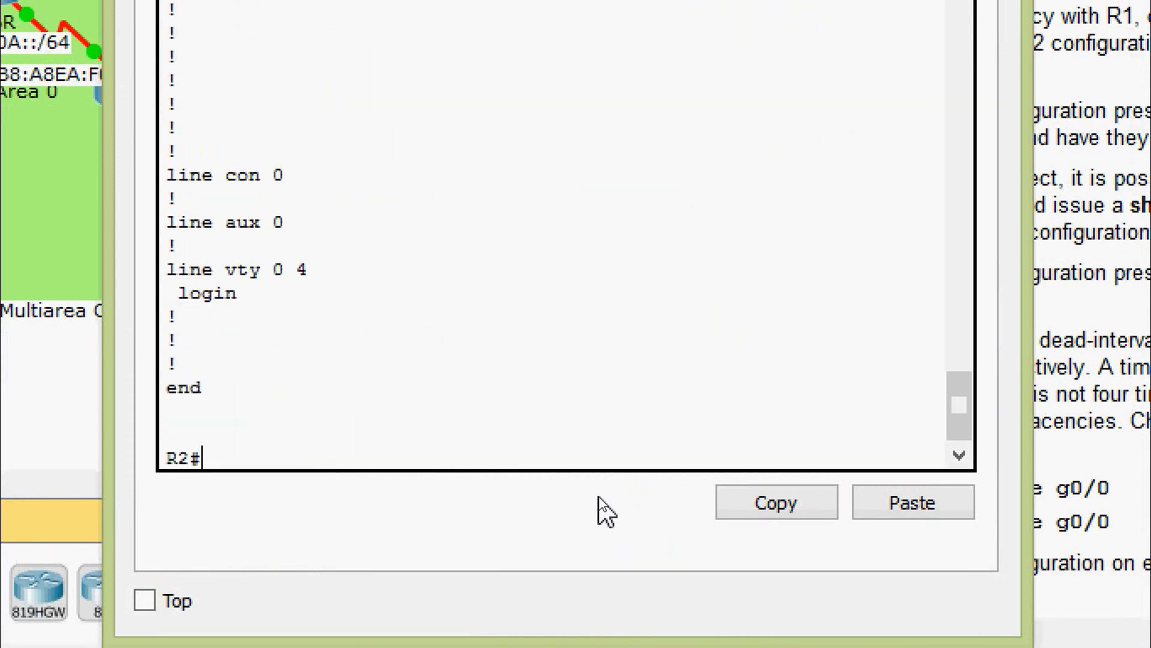
Compare the Loopback1 IPv6 addresses in R2's running configuration with the lab's addressing table
{"action": "scroll", "coordinate": [642, 329], "scroll_direction": "up", "scroll_amount": 5}
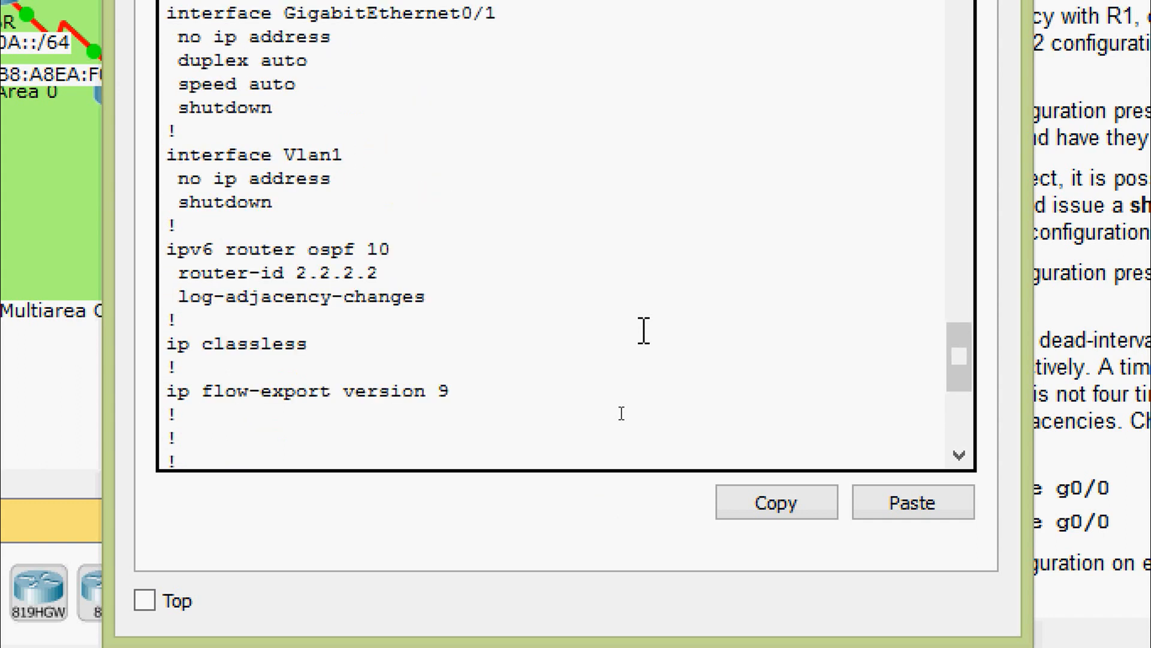
{"action": "scroll", "coordinate": [644, 331], "scroll_direction": "up", "scroll_amount": 7}
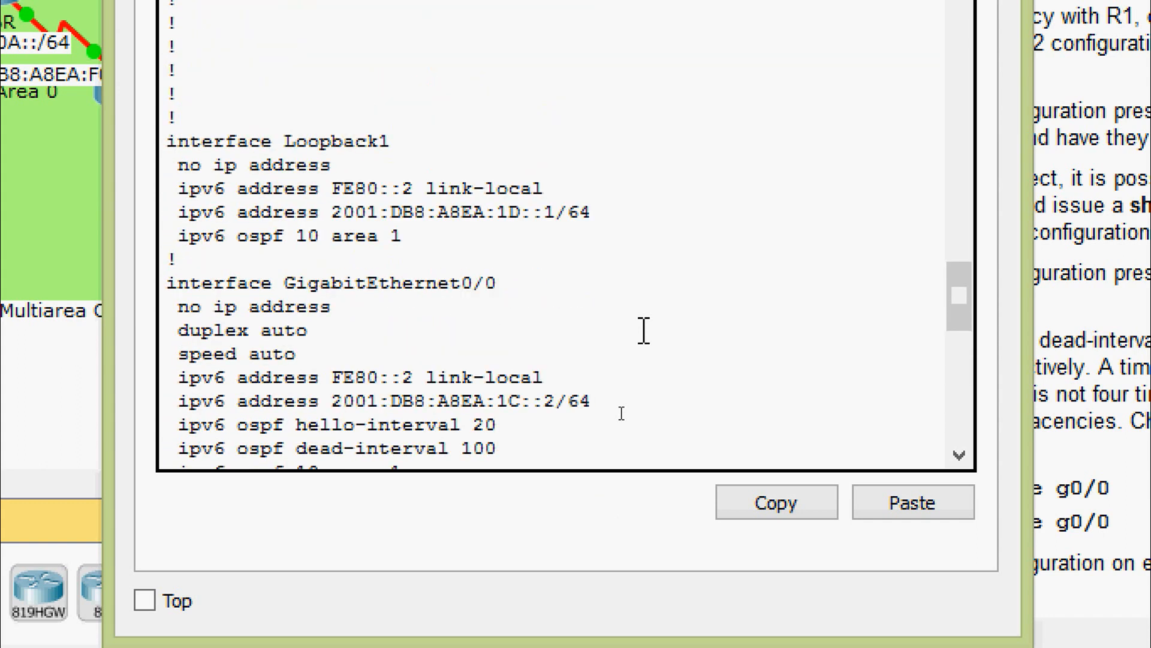
{"action": "scroll", "coordinate": [642, 329], "scroll_direction": "up", "scroll_amount": 2}
{"action": "scroll", "coordinate": [642, 329], "scroll_direction": "down", "scroll_amount": 4}
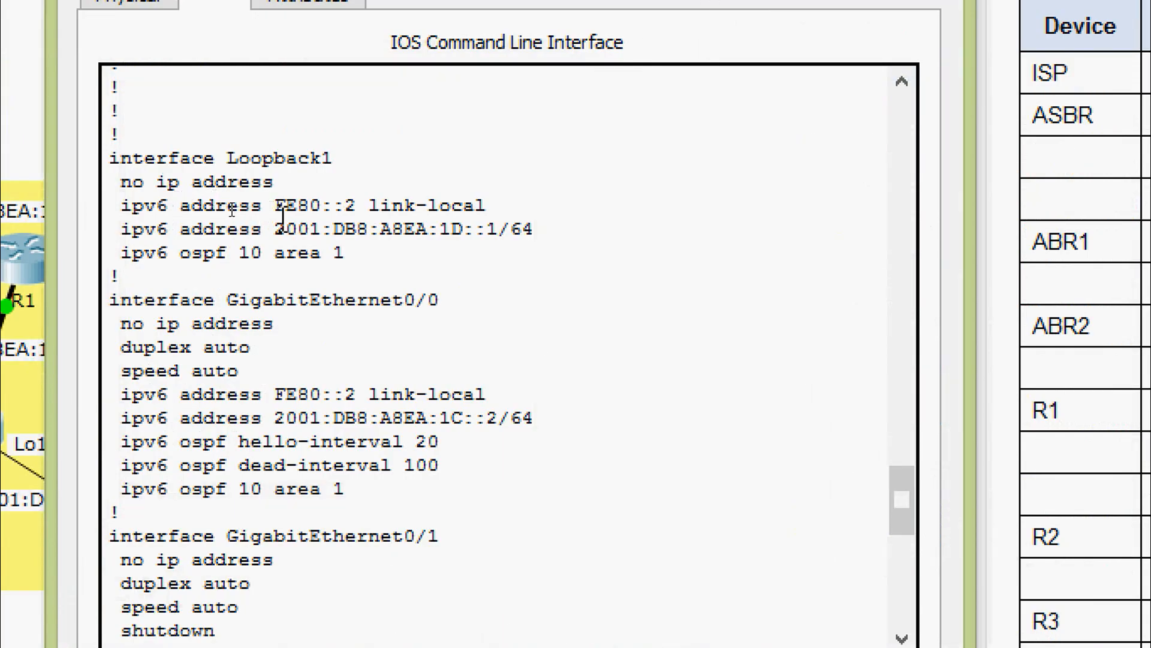
{"action": "left_click_drag", "start_coordinate": [275, 206], "coordinate": [345, 207]}
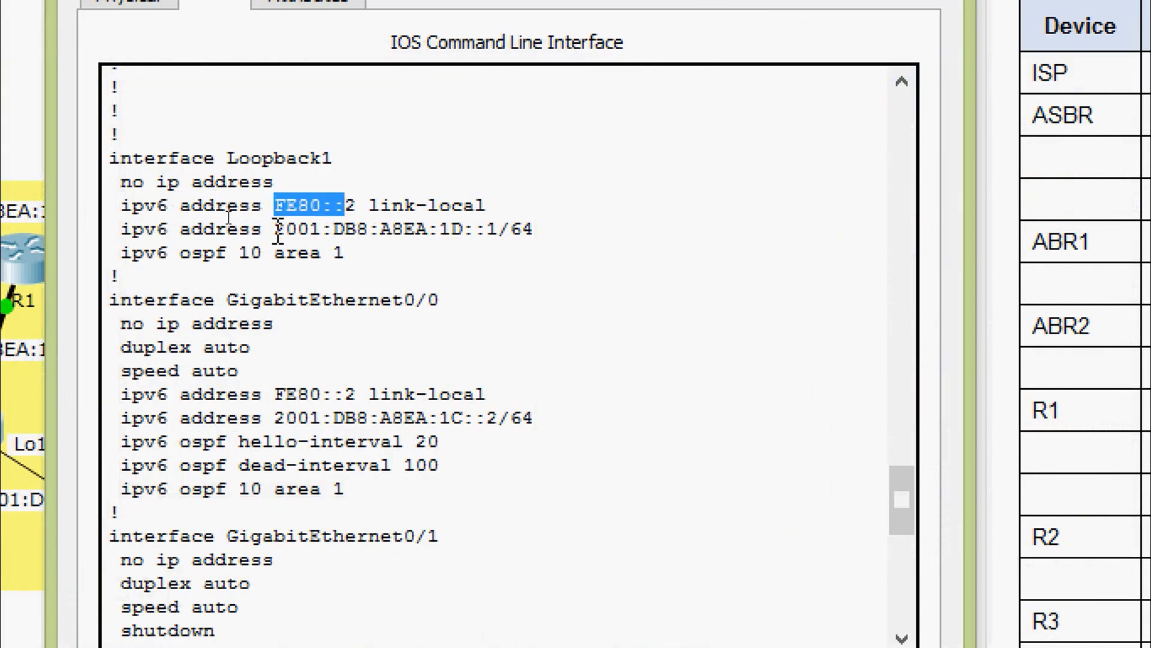
{"action": "left_click_drag", "start_coordinate": [275, 230], "coordinate": [542, 234]}
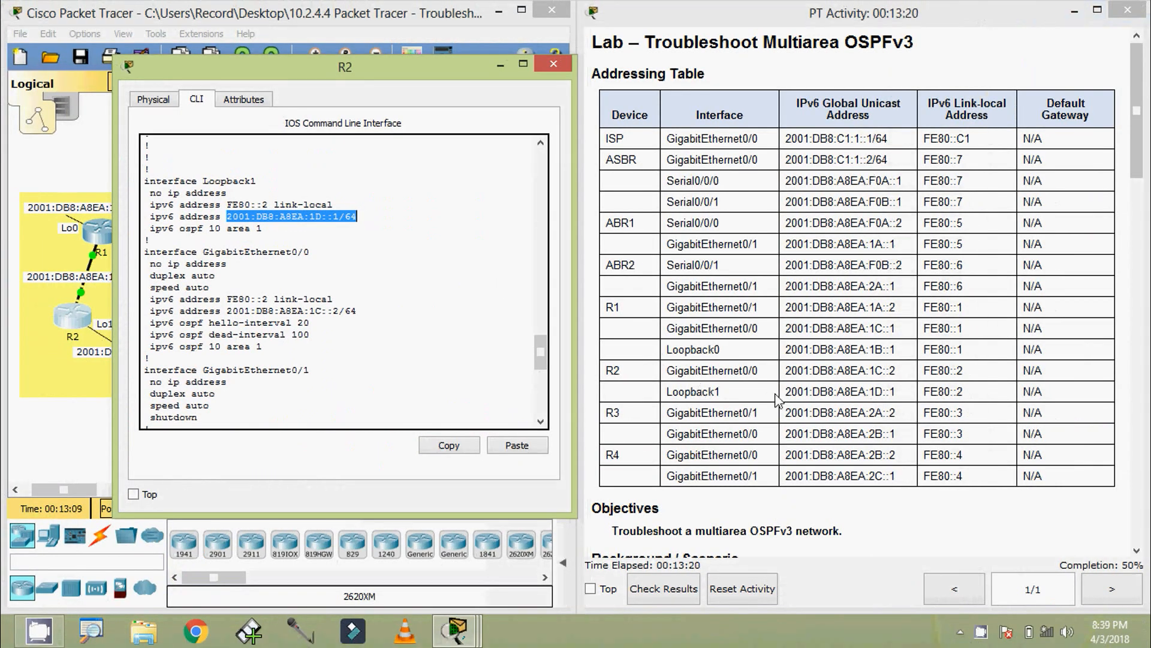
{"action": "left_click_drag", "start_coordinate": [787, 396], "coordinate": [902, 393]}
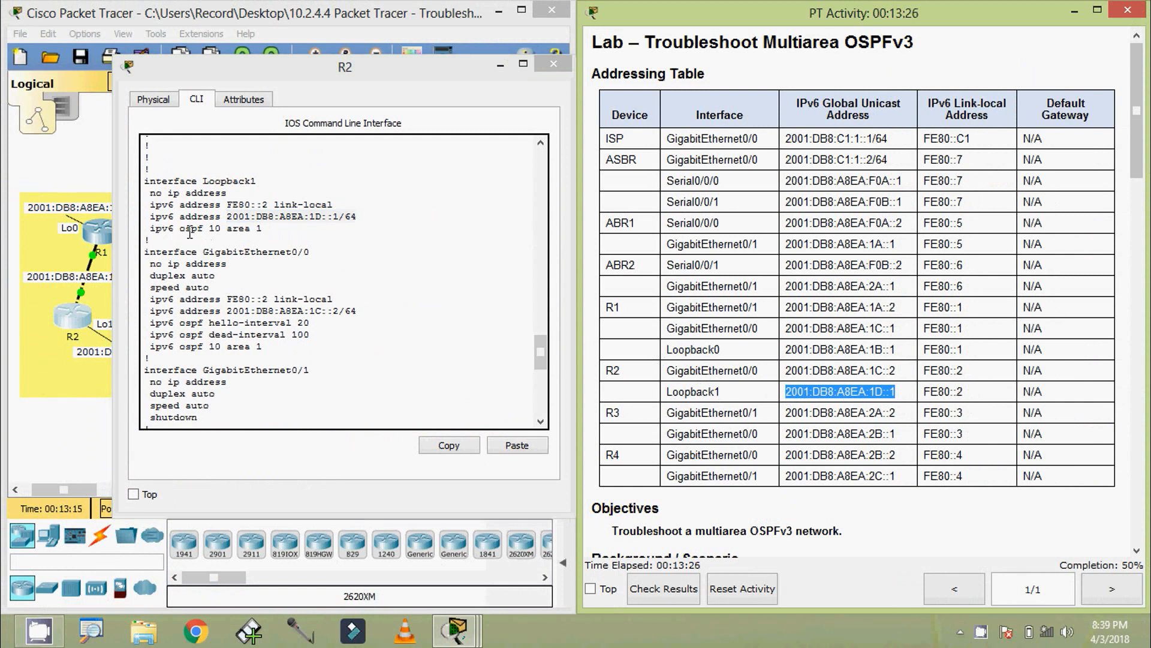
Compare R2's GigabitEthernet0/0 IPv6 address with the addressing table and check the interface's OSPFv3 area assignment
{"action": "left_click_drag", "start_coordinate": [264, 230], "coordinate": [322, 286]}
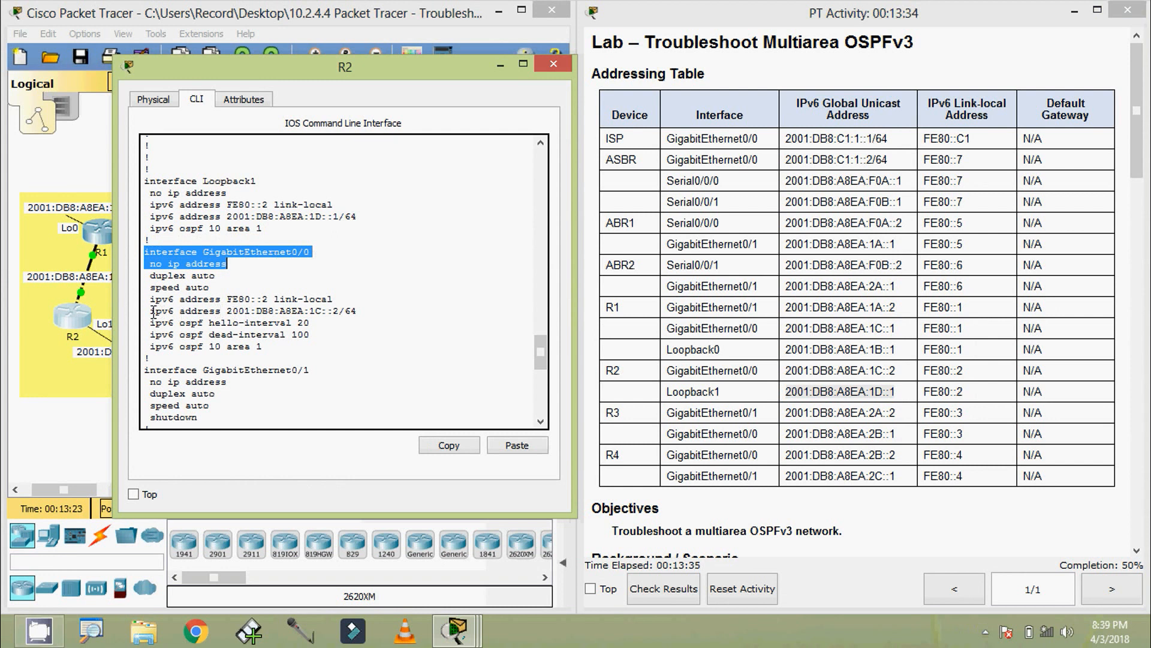
{"action": "left_click_drag", "start_coordinate": [150, 311], "coordinate": [371, 314]}
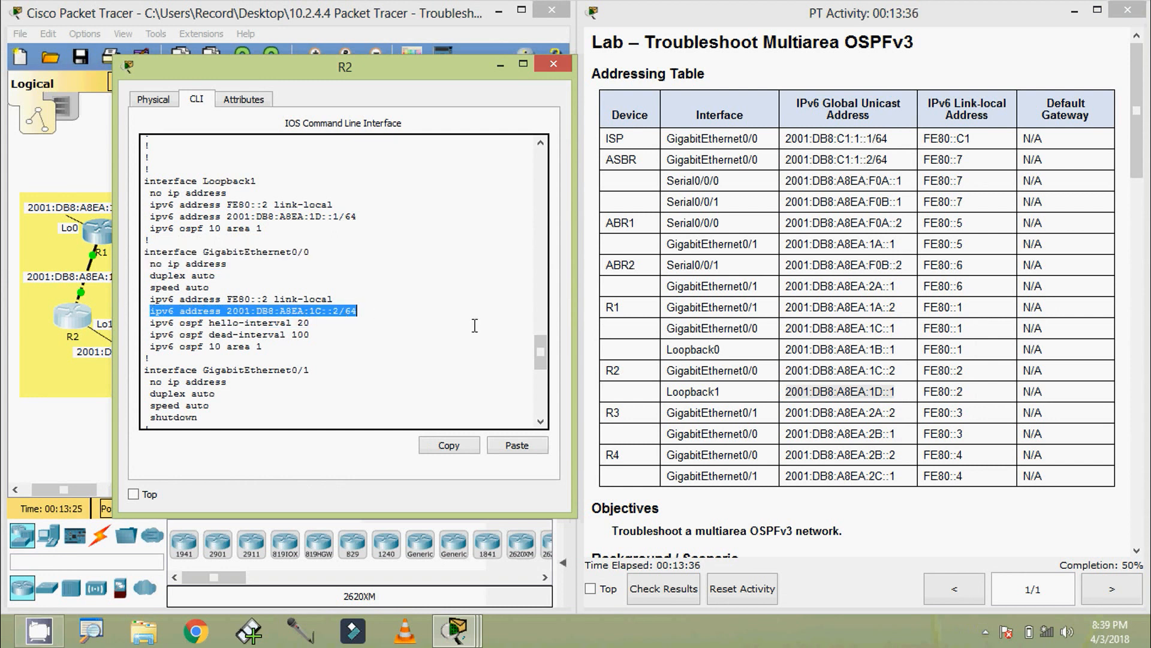
{"action": "left_click_drag", "start_coordinate": [787, 371], "coordinate": [911, 369]}
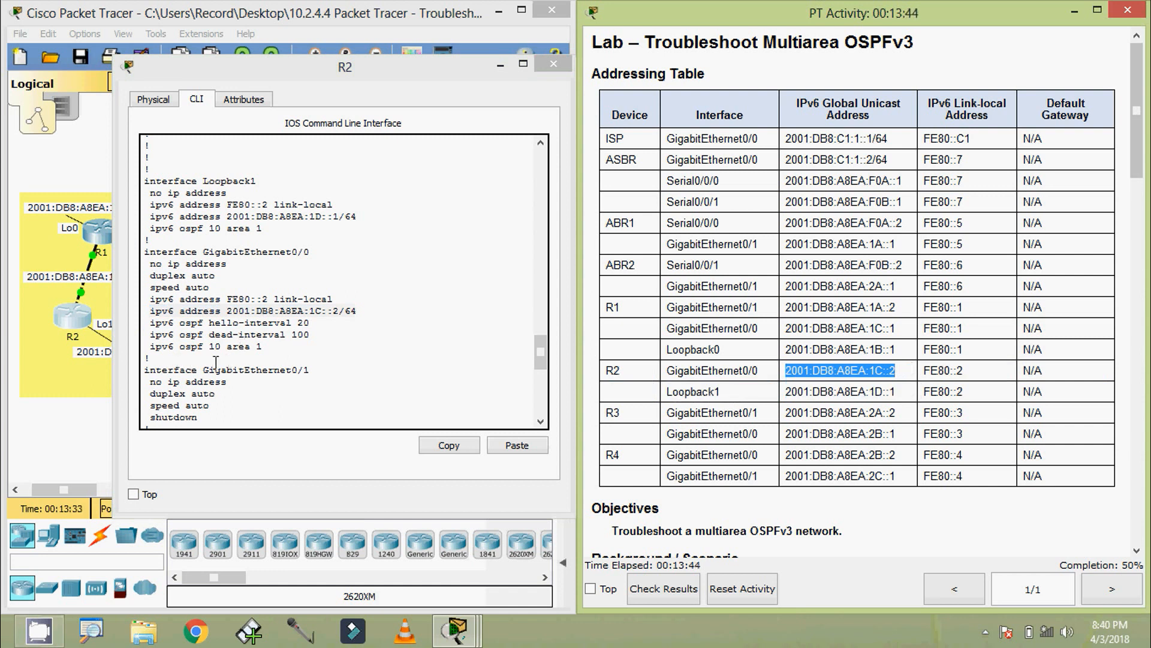
{"action": "left_click_drag", "start_coordinate": [264, 346], "coordinate": [137, 341]}
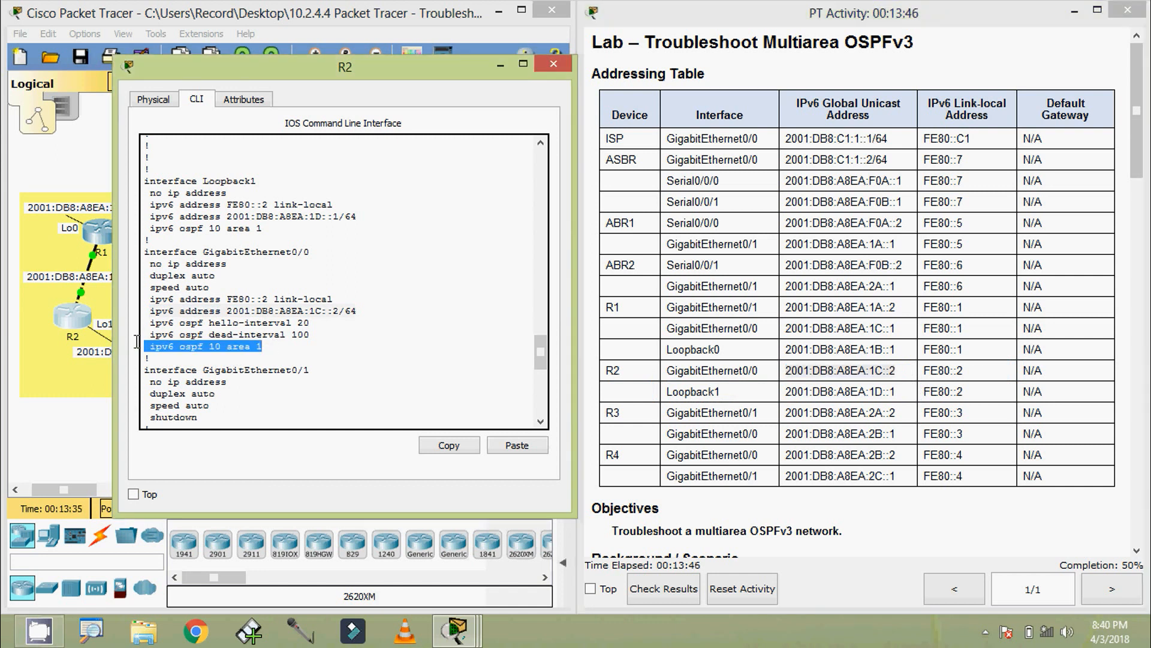
{"action": "left_click", "coordinate": [288, 364]}
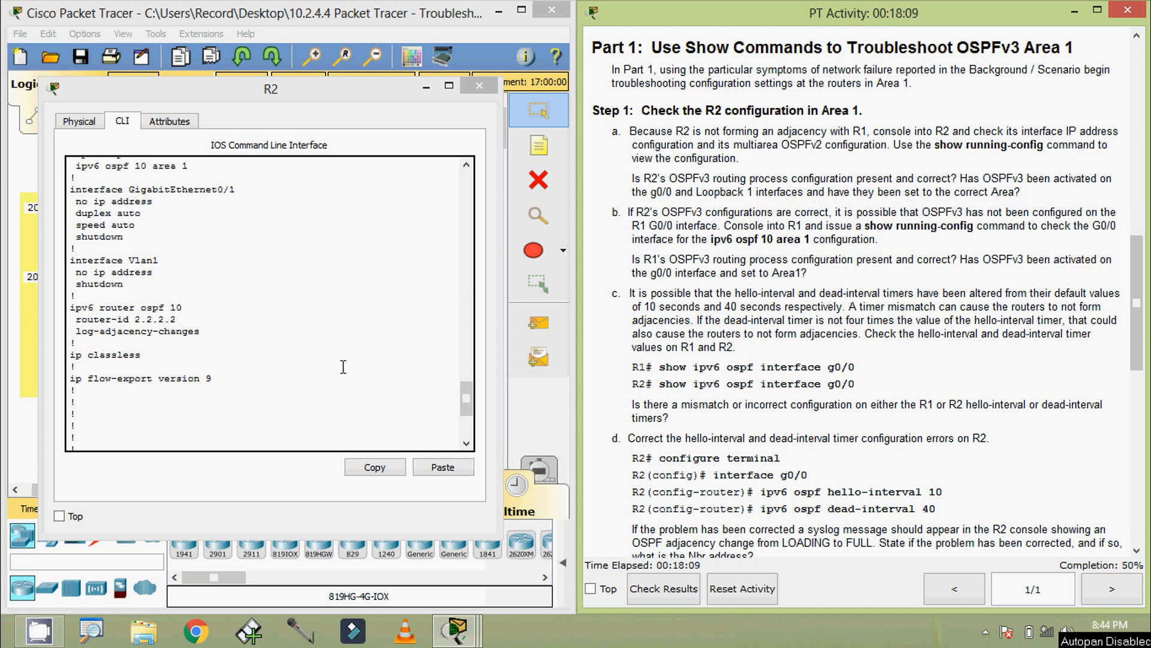
Examine R2's OSPFv3 process and router ID, plus the OSPF area assignments on Loopback1 and GigabitEthernet0/0
{"action": "mouse_move", "coordinate": [72, 308]}
{"action": "left_mouse_down"}
{"action": "mouse_move", "coordinate": [189, 319]}
{"action": "mouse_move", "coordinate": [75, 322]}
{"action": "left_mouse_up"}
{"action": "scroll", "coordinate": [179, 334], "scroll_direction": "up", "scroll_amount": 2}
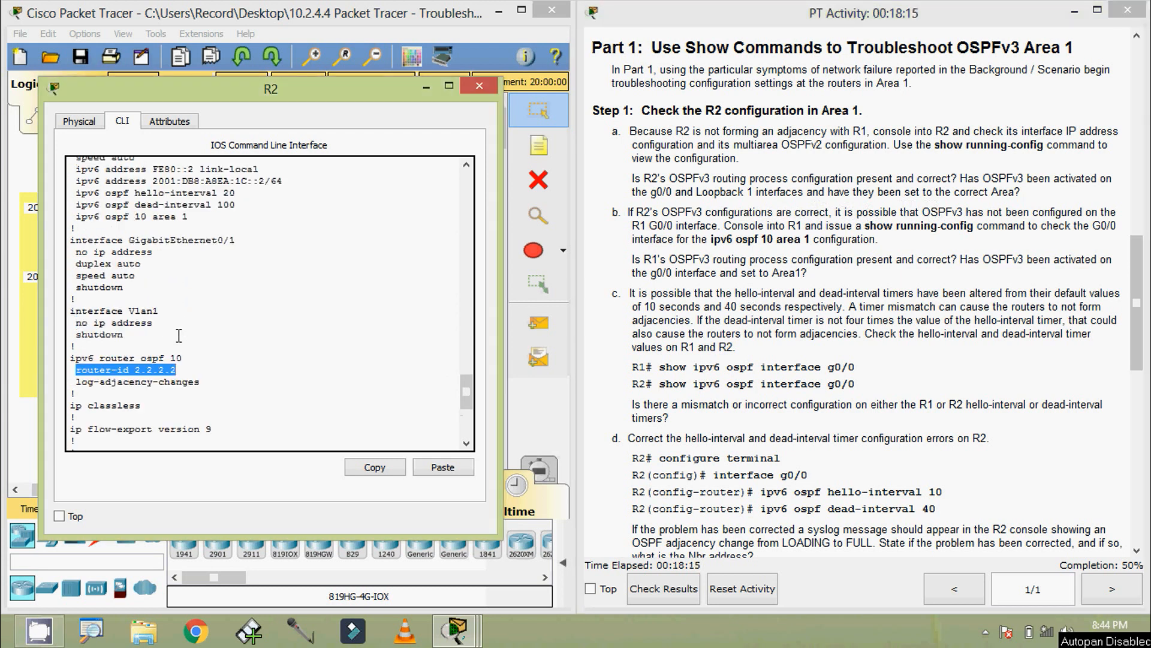
{"action": "scroll", "coordinate": [179, 334], "scroll_direction": "up", "scroll_amount": 4}
{"action": "scroll", "coordinate": [178, 339], "scroll_direction": "up", "scroll_amount": 1}
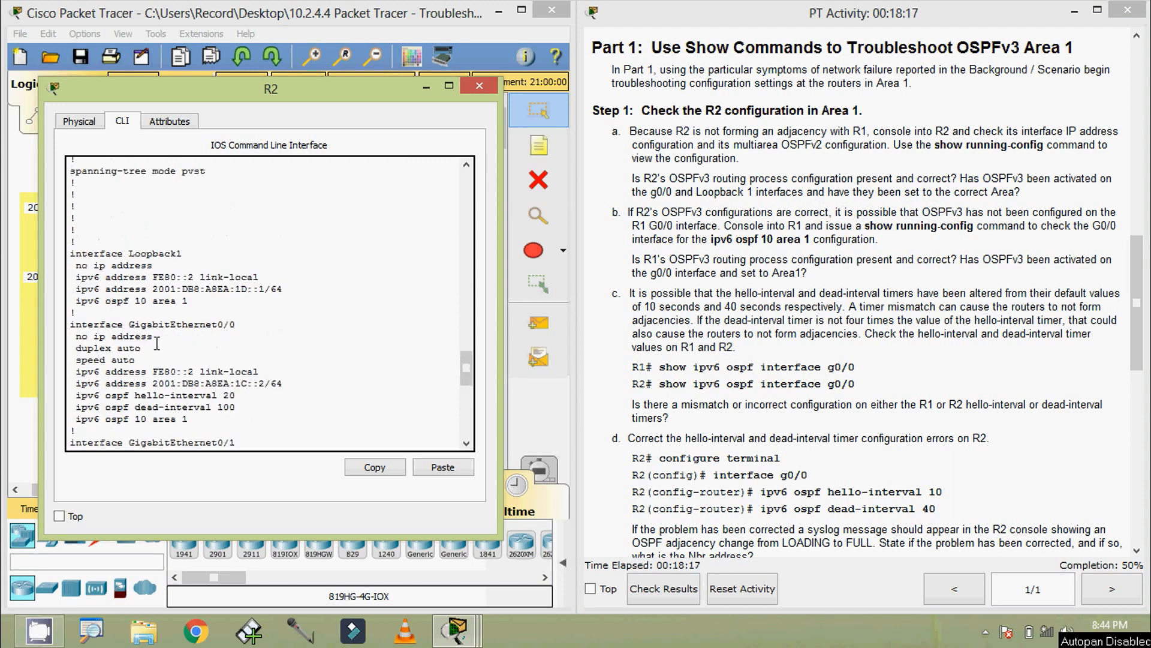
{"action": "left_click_drag", "start_coordinate": [129, 253], "coordinate": [183, 253]}
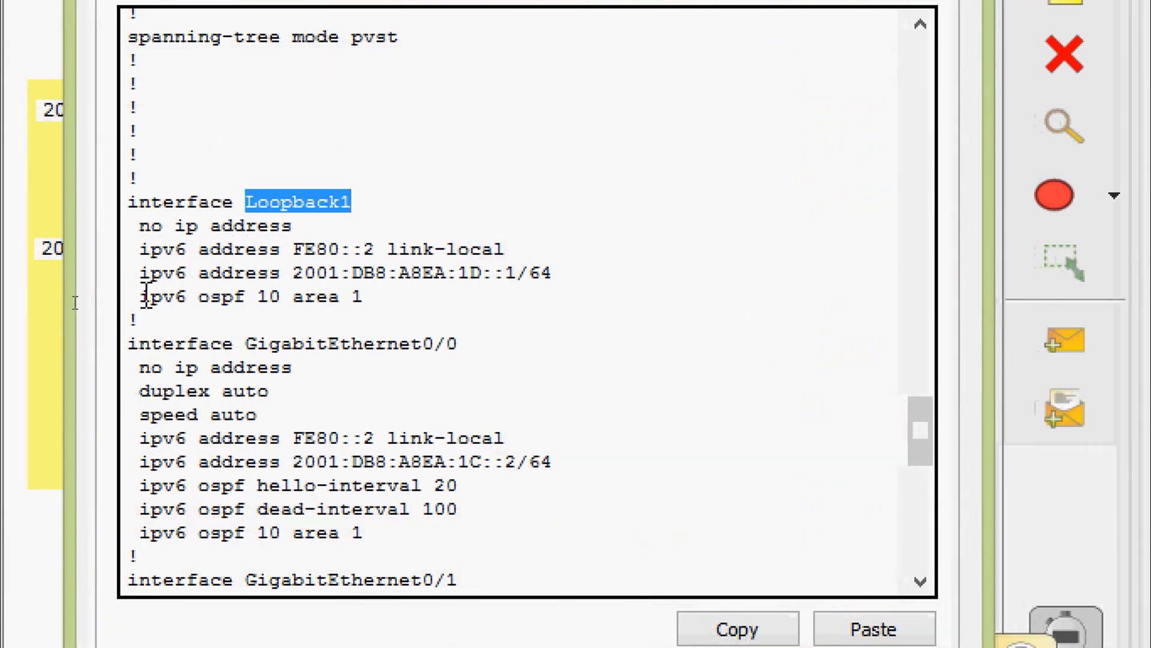
{"action": "left_click_drag", "start_coordinate": [148, 300], "coordinate": [258, 298]}
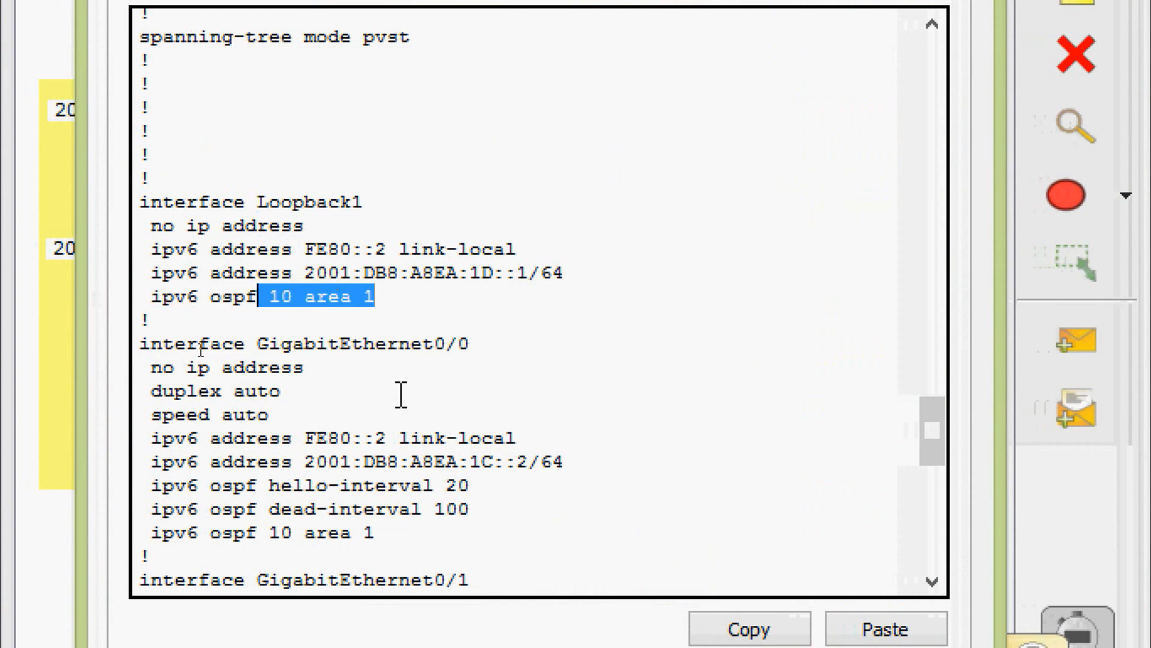
{"action": "left_click_drag", "start_coordinate": [473, 344], "coordinate": [245, 343]}
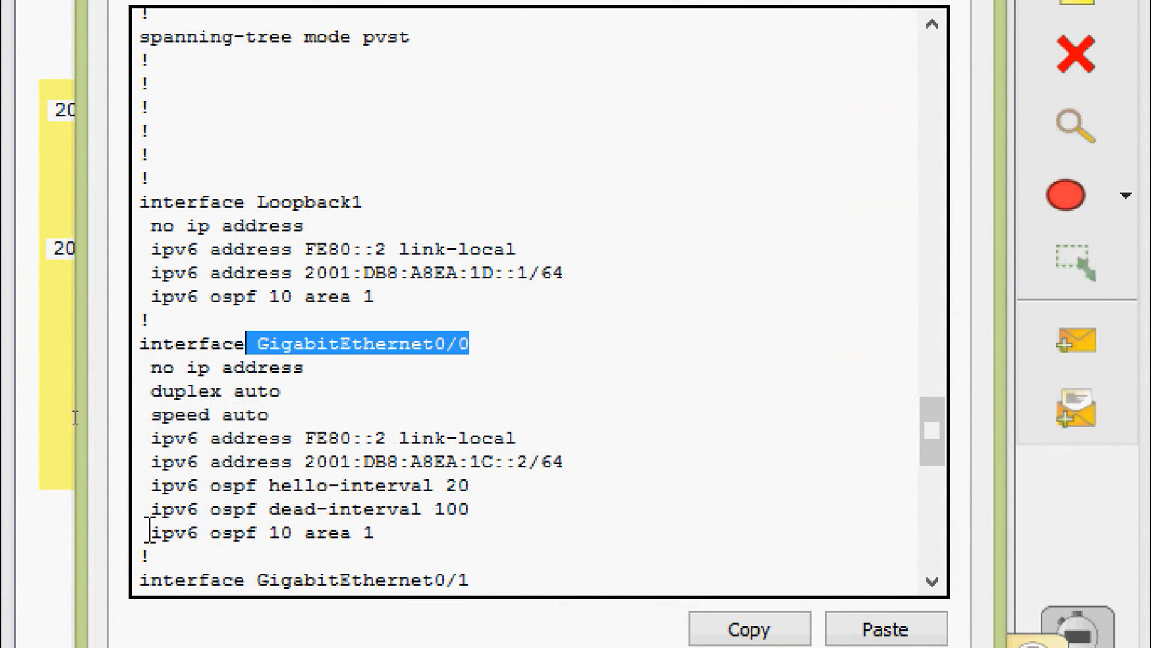
{"action": "left_click_drag", "start_coordinate": [149, 532], "coordinate": [298, 533]}
{"action": "left_click", "coordinate": [316, 491]}
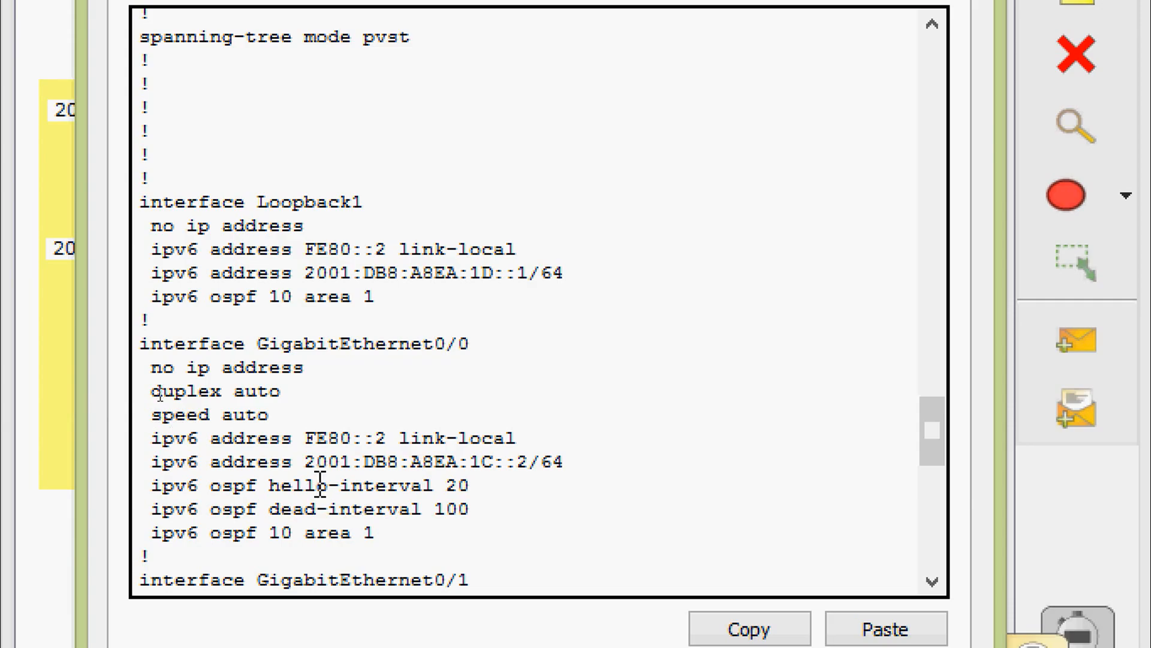
{"action": "scroll", "coordinate": [321, 484], "scroll_direction": "down", "scroll_amount": 5}
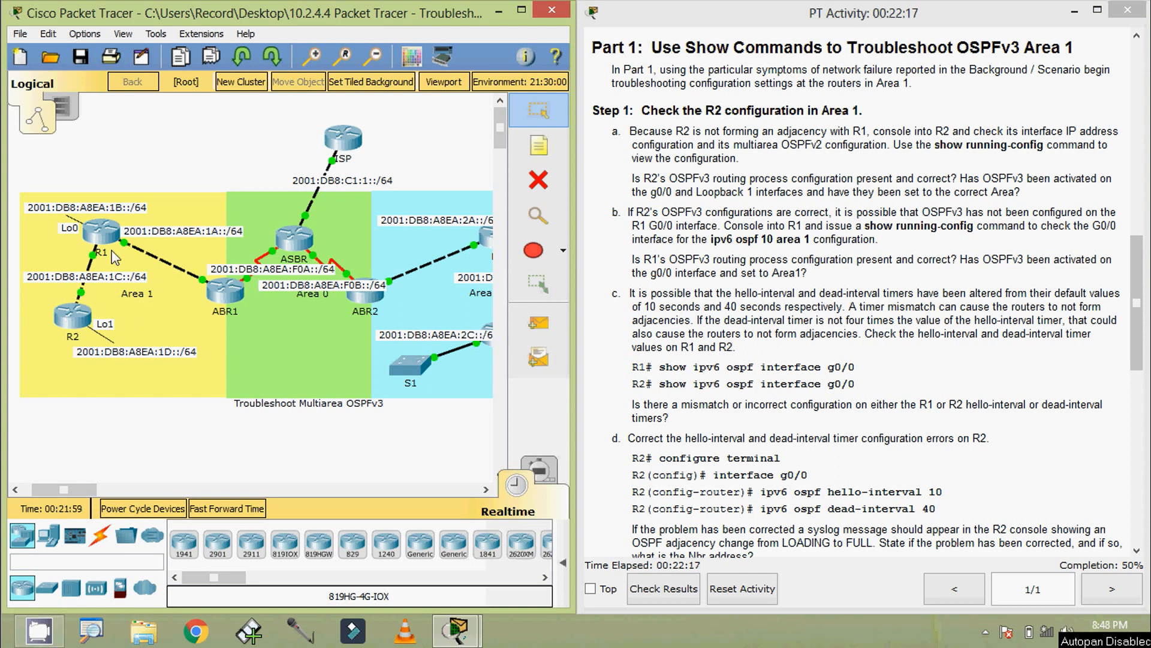
Open router R1's command line, move its window over the lab instructions, and enter privileged EXEC mode with enable
{"action": "left_click", "coordinate": [102, 231]}
{"action": "left_click_drag", "start_coordinate": [545, 126], "coordinate": [806, 54]}
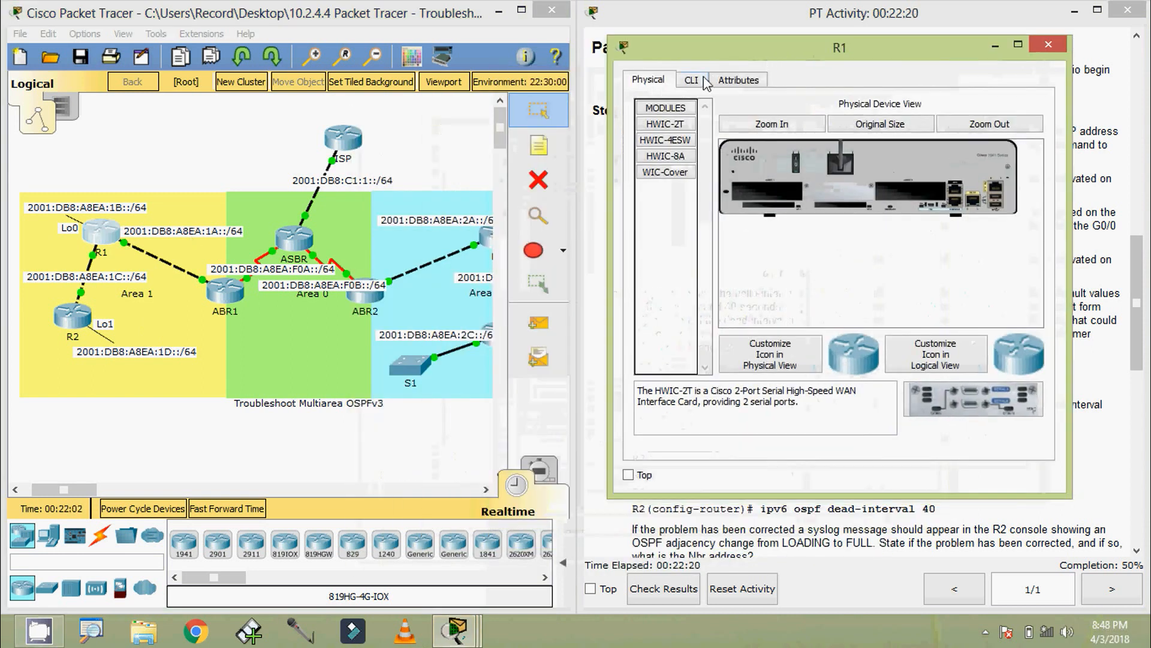
{"action": "left_click", "coordinate": [693, 80]}
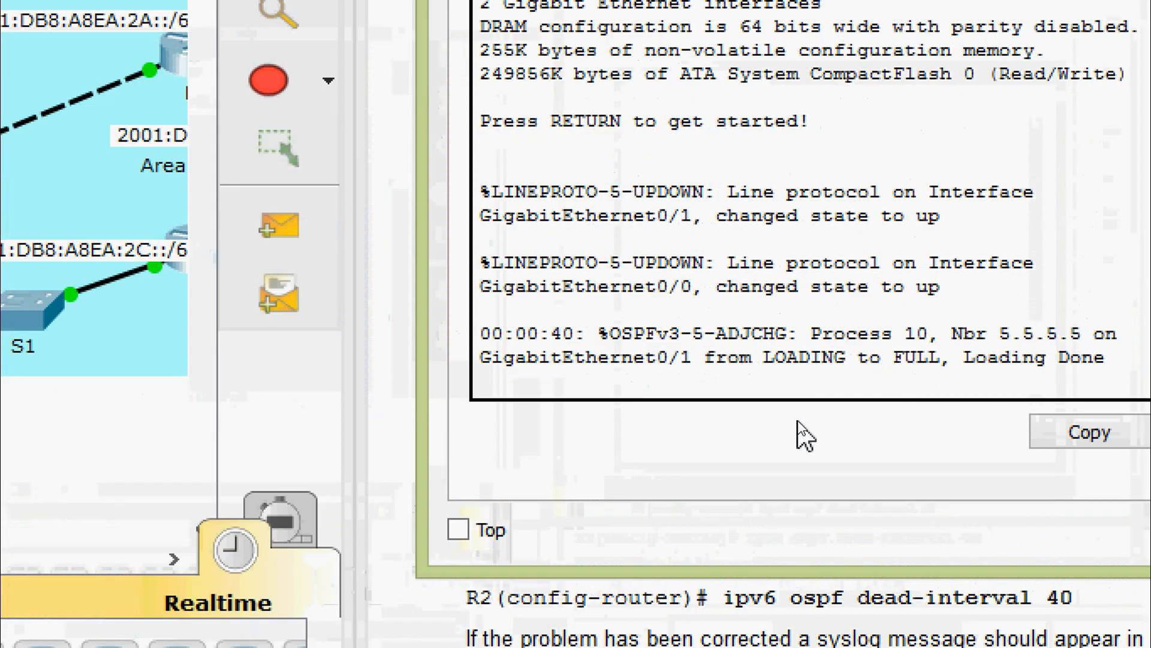
{"action": "key", "text": "Return"}
{"action": "type", "text": "ne"}
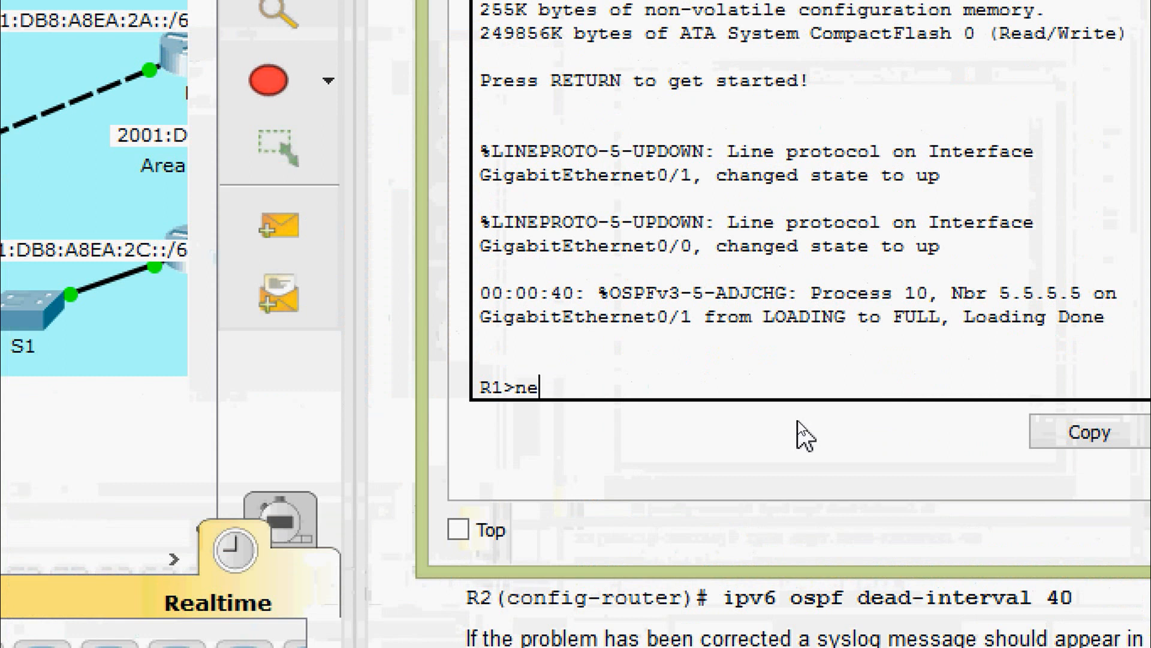
{"action": "key", "text": "Tab"}
{"action": "key", "text": "BackSpace"}
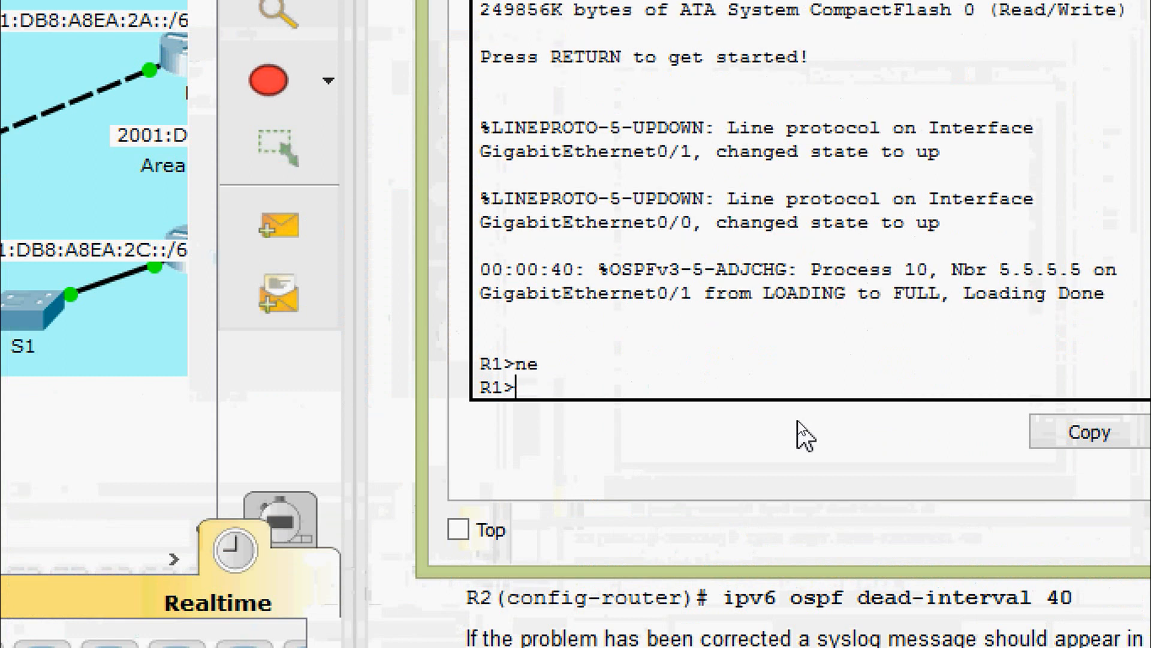
{"action": "type", "text": "ena"}
{"action": "key", "text": "Tab"}
{"action": "key", "text": "Return"}
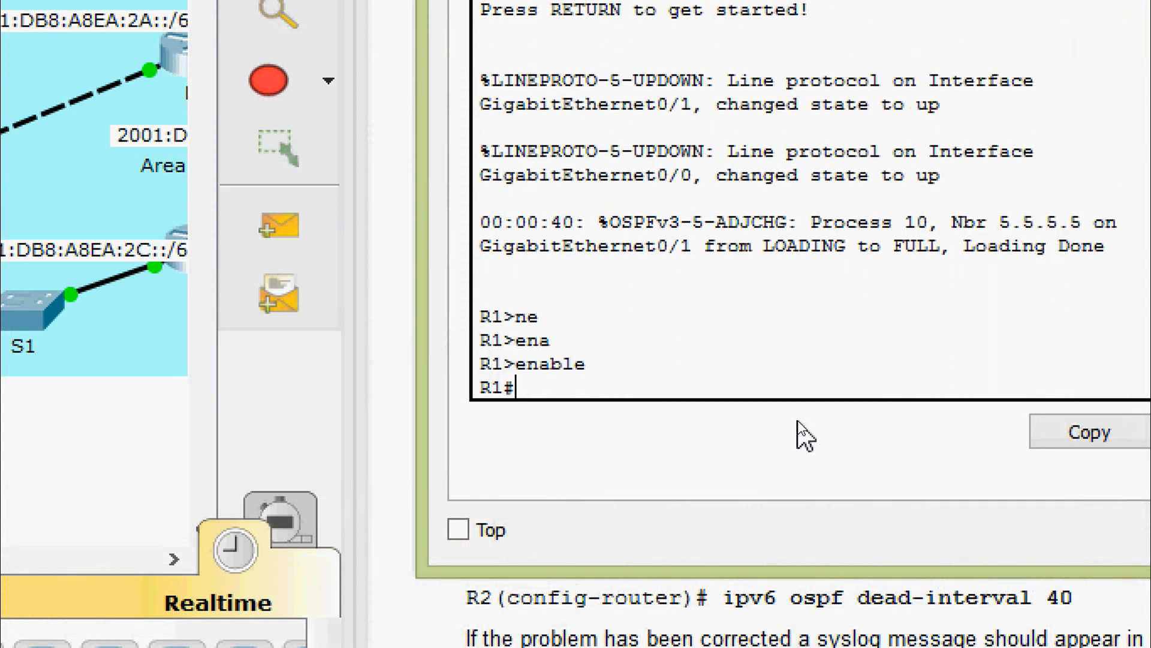
Display R1's complete running configuration with show running-config
{"action": "type", "text": "sh"}
{"action": "key", "text": "Tab"}
{"action": "type", "text": "ru"}
{"action": "key", "text": "Tab"}
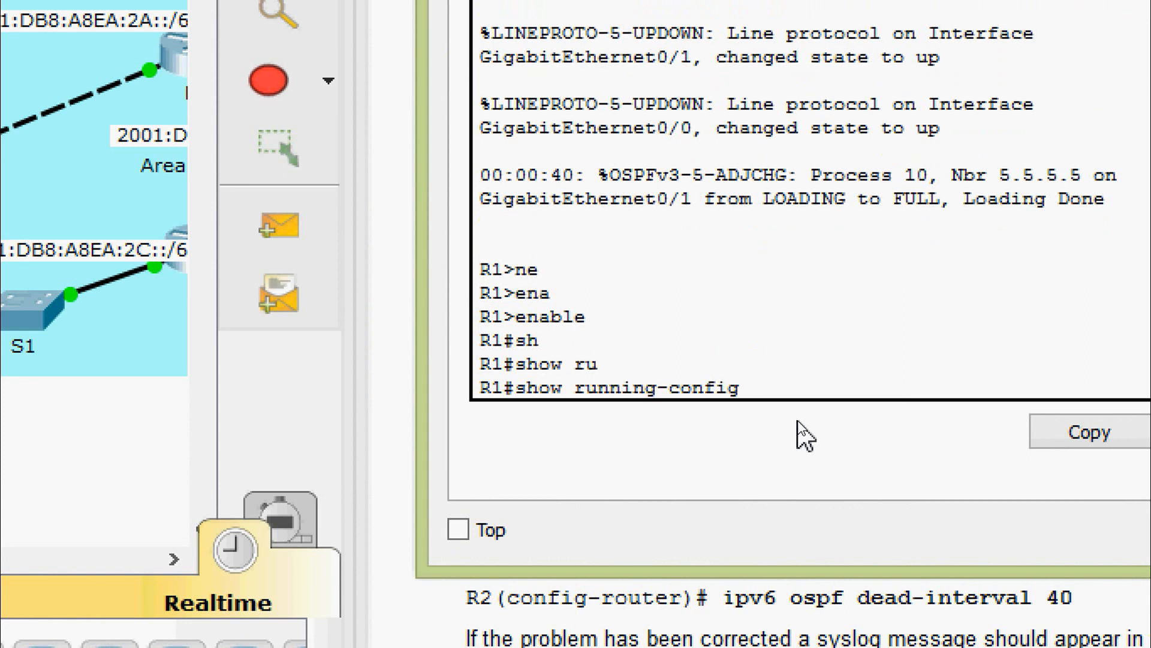
{"action": "key", "text": "Return"}
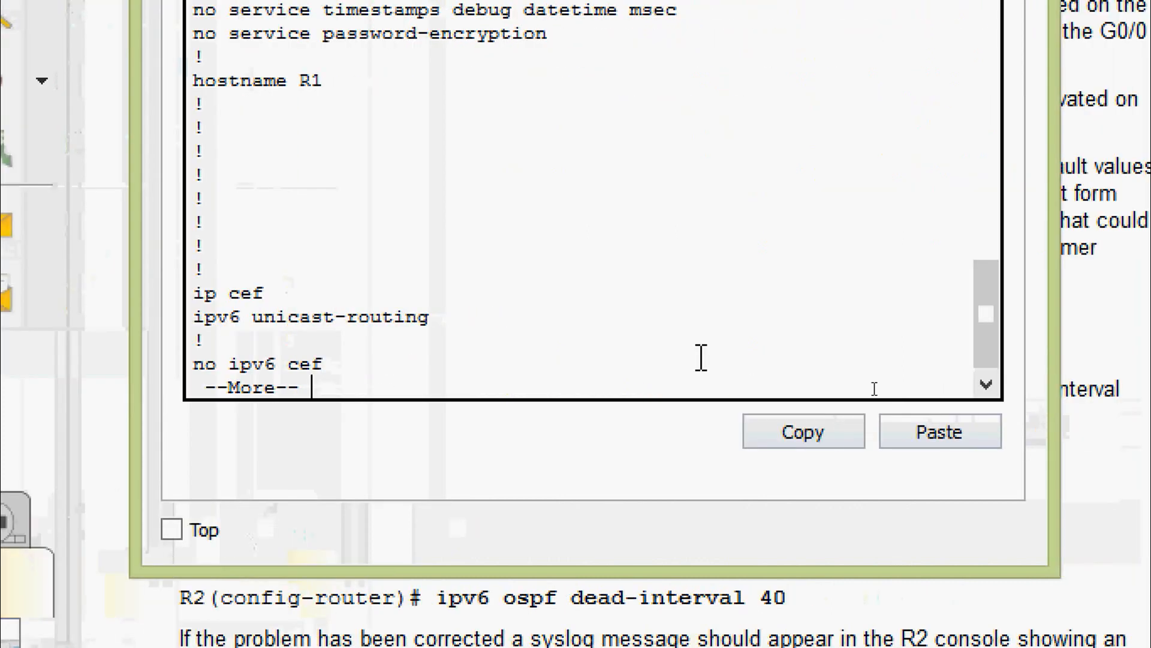
{"action": "key", "text": "space"}
{"action": "key", "text": "space"}
{"action": "key", "text": "space"}
Examine R1's OSPFv3 process and the OSPF area assignments on GigabitEthernet0/1, GigabitEthernet0/0 and Loopback0
{"action": "scroll", "coordinate": [606, 201], "scroll_direction": "up", "scroll_amount": 2}
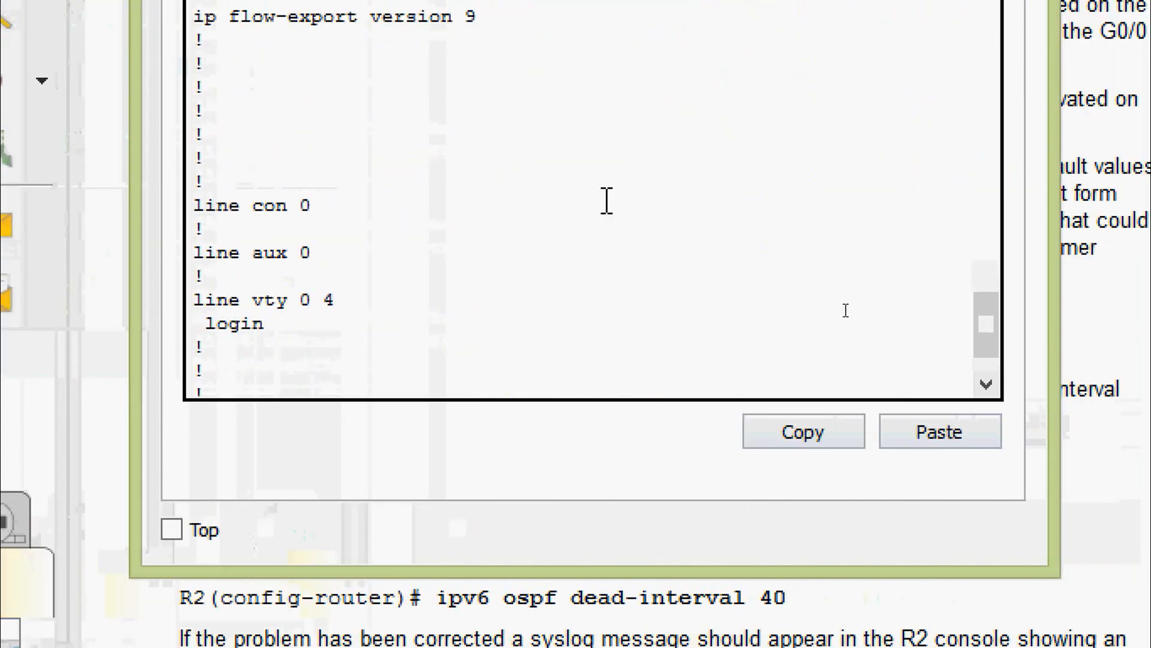
{"action": "scroll", "coordinate": [606, 201], "scroll_direction": "up", "scroll_amount": 6}
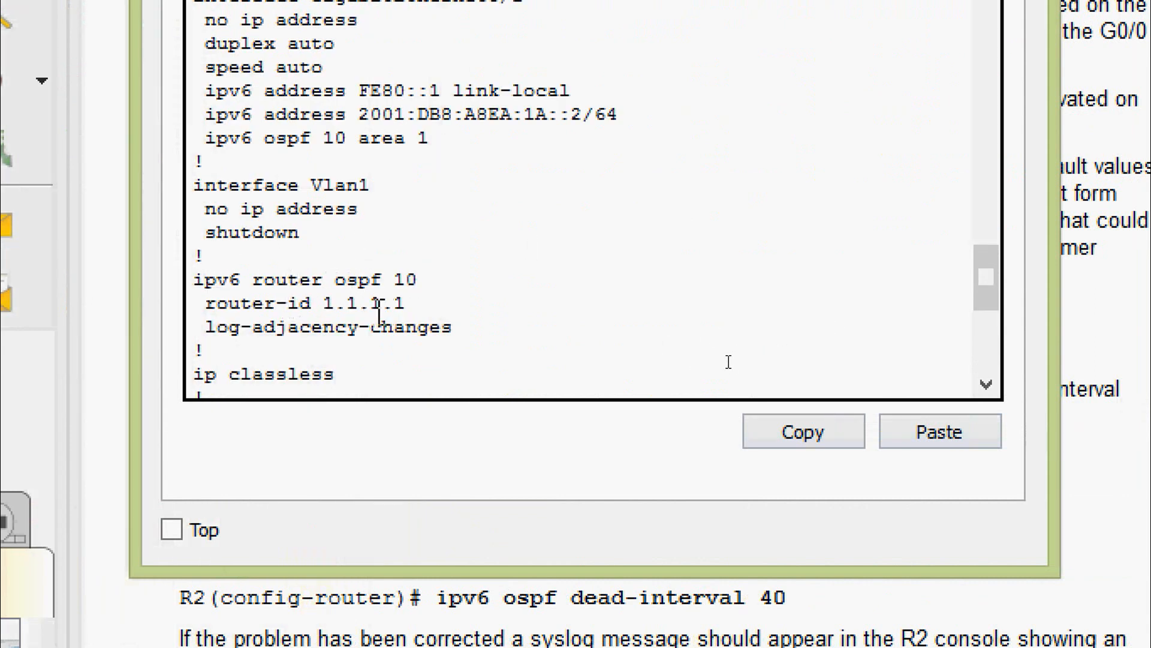
{"action": "scroll", "coordinate": [363, 270], "scroll_direction": "up", "scroll_amount": 4}
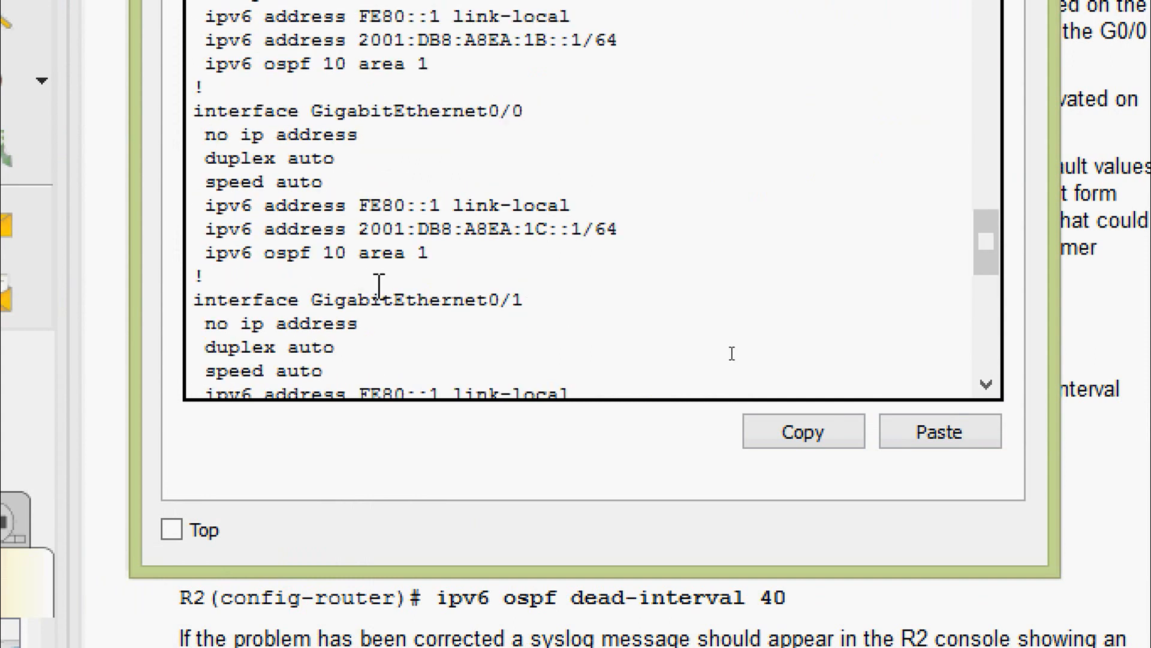
{"action": "scroll", "coordinate": [381, 291], "scroll_direction": "up", "scroll_amount": 3}
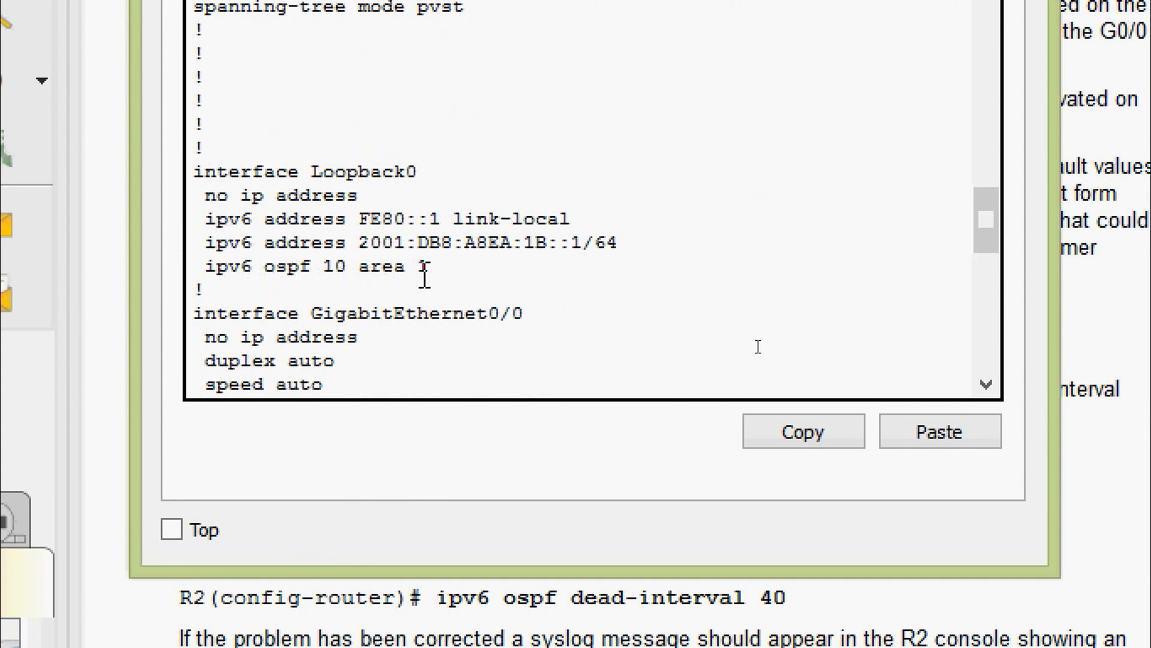
Check the IPv6 address and OSPF area lines of R1's Loopback0 and GigabitEthernet0/0 in the running configuration
{"action": "left_click_drag", "start_coordinate": [445, 264], "coordinate": [242, 243]}
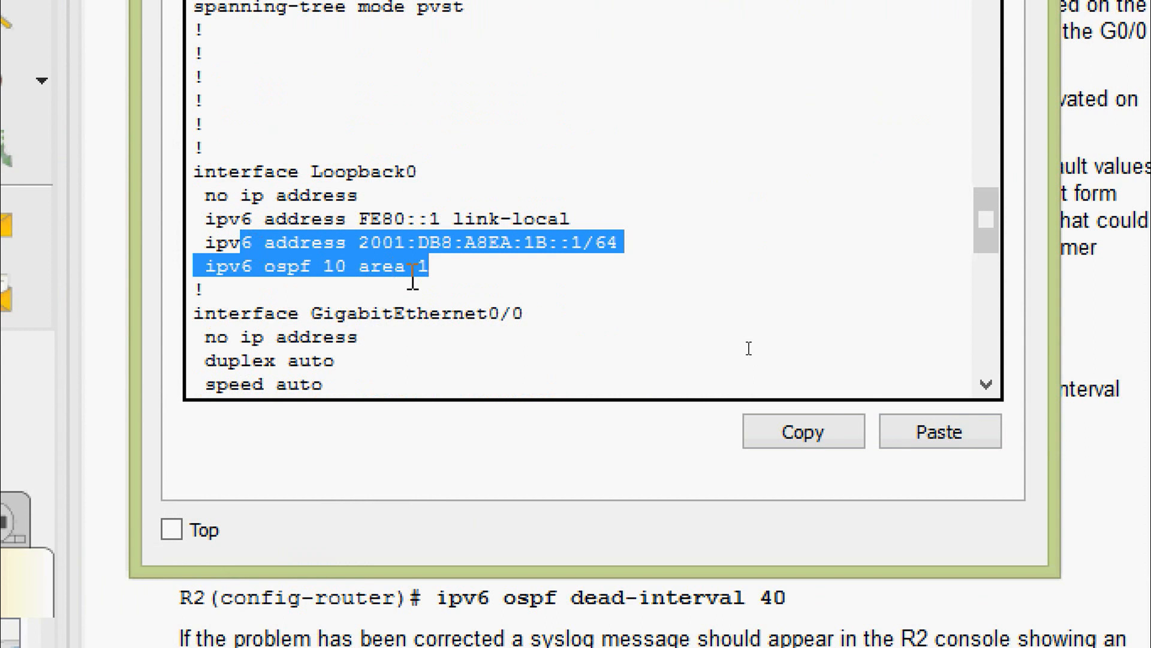
{"action": "scroll", "coordinate": [412, 278], "scroll_direction": "down", "scroll_amount": 3}
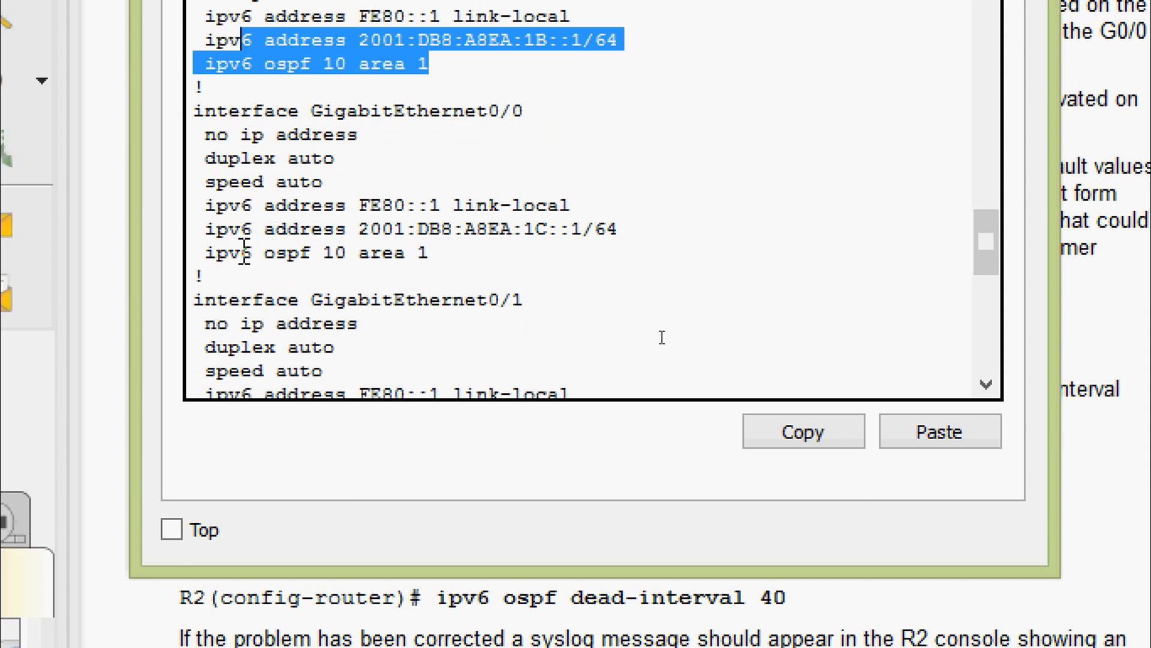
{"action": "left_click_drag", "start_coordinate": [205, 252], "coordinate": [460, 255]}
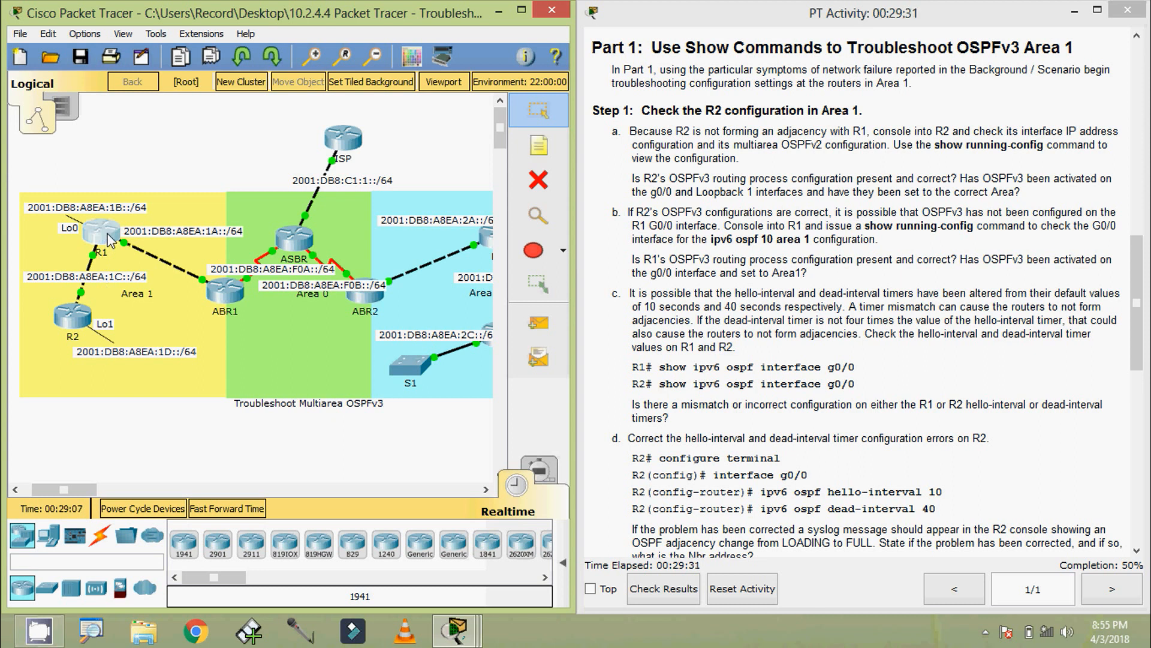
Open R1's command line and display its OSPFv3 interface details with show ipv6 ospf interface gigabitEthernet 0/0
{"action": "left_click", "coordinate": [102, 230]}
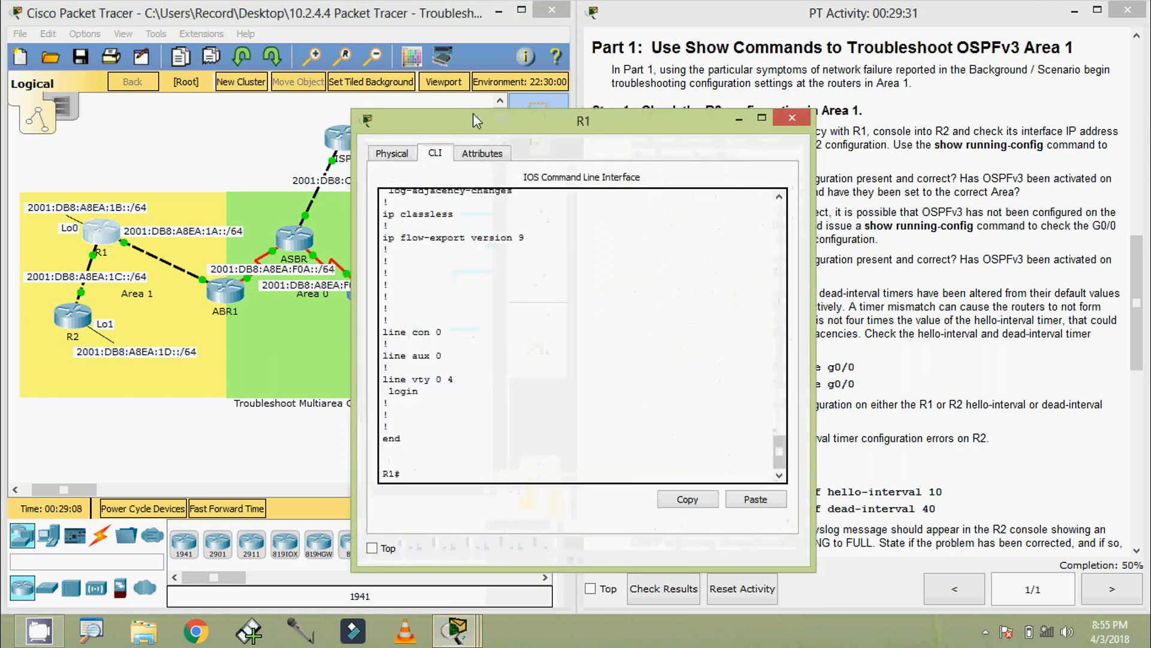
{"action": "left_click_drag", "start_coordinate": [473, 114], "coordinate": [404, 56]}
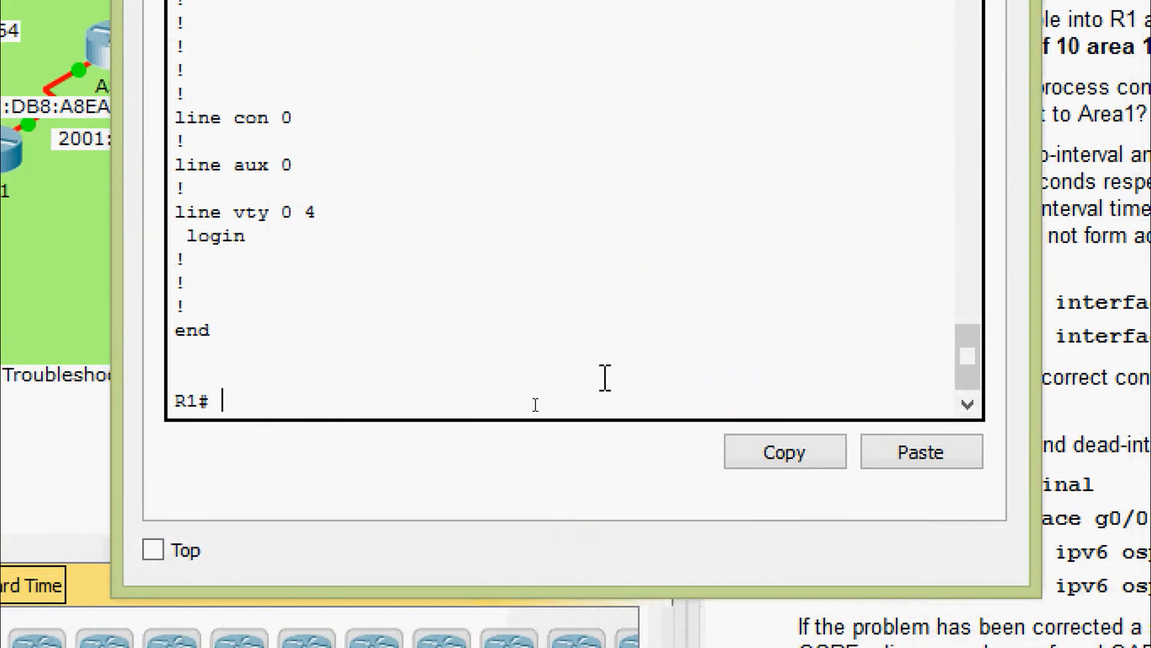
{"action": "type", "text": "sh"}
{"action": "key", "text": "Tab"}
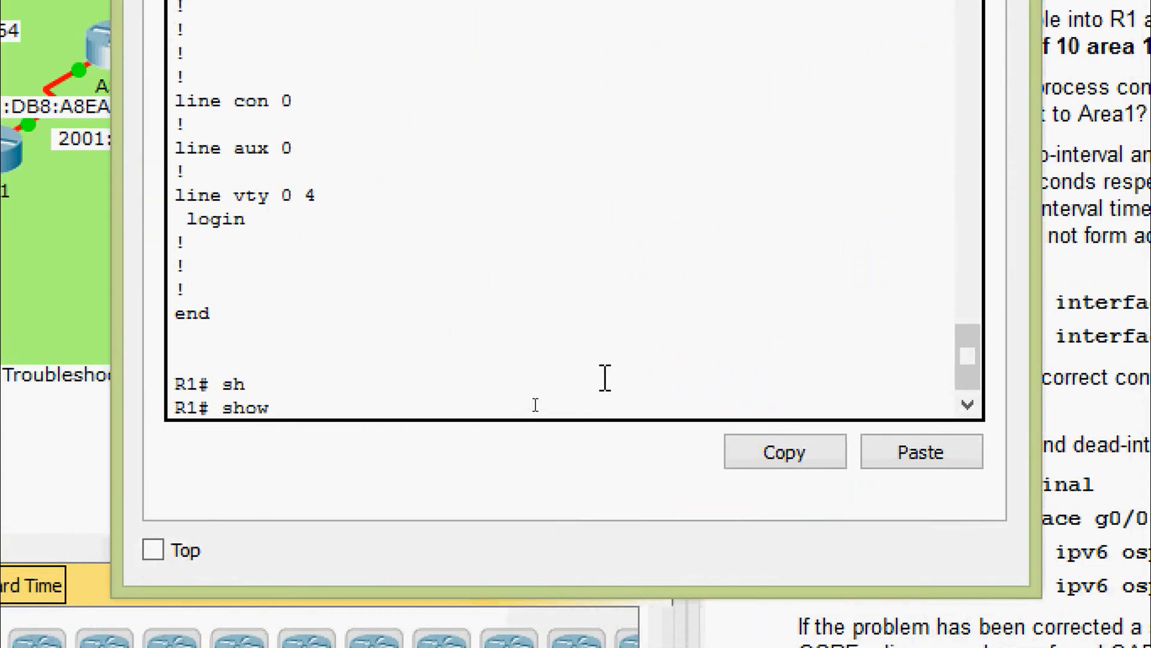
{"action": "type", "text": "ipv"}
{"action": "key", "text": "Tab"}
{"action": "type", "text": "os"}
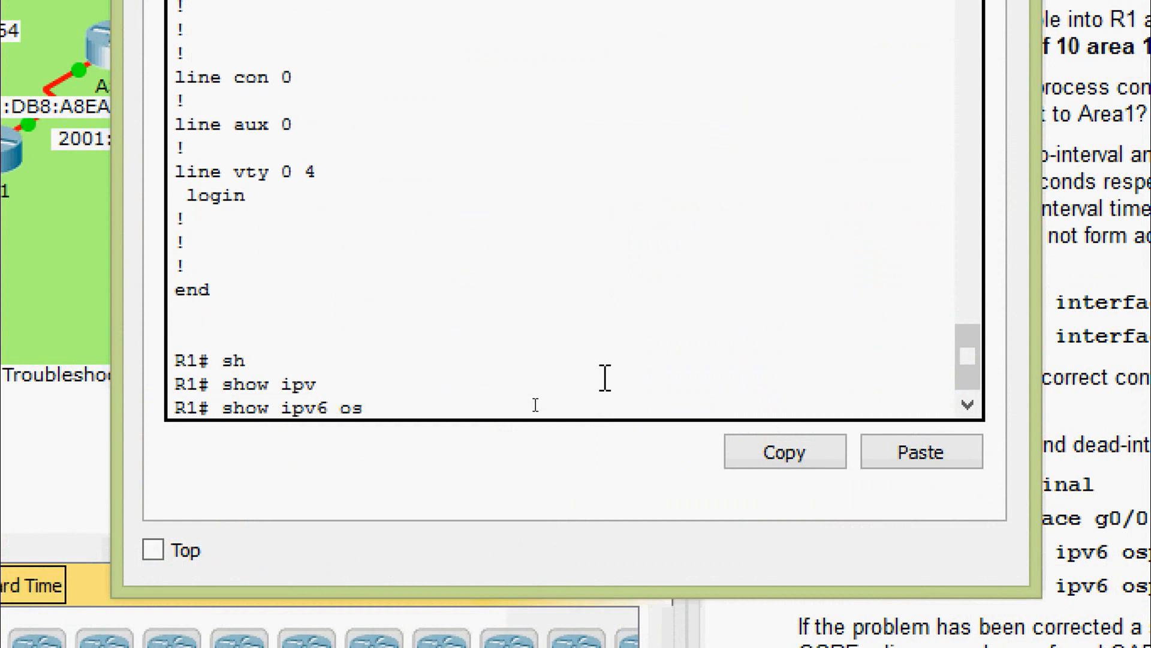
{"action": "key", "text": "Tab"}
{"action": "type", "text": "inter"}
{"action": "key", "text": "Tab"}
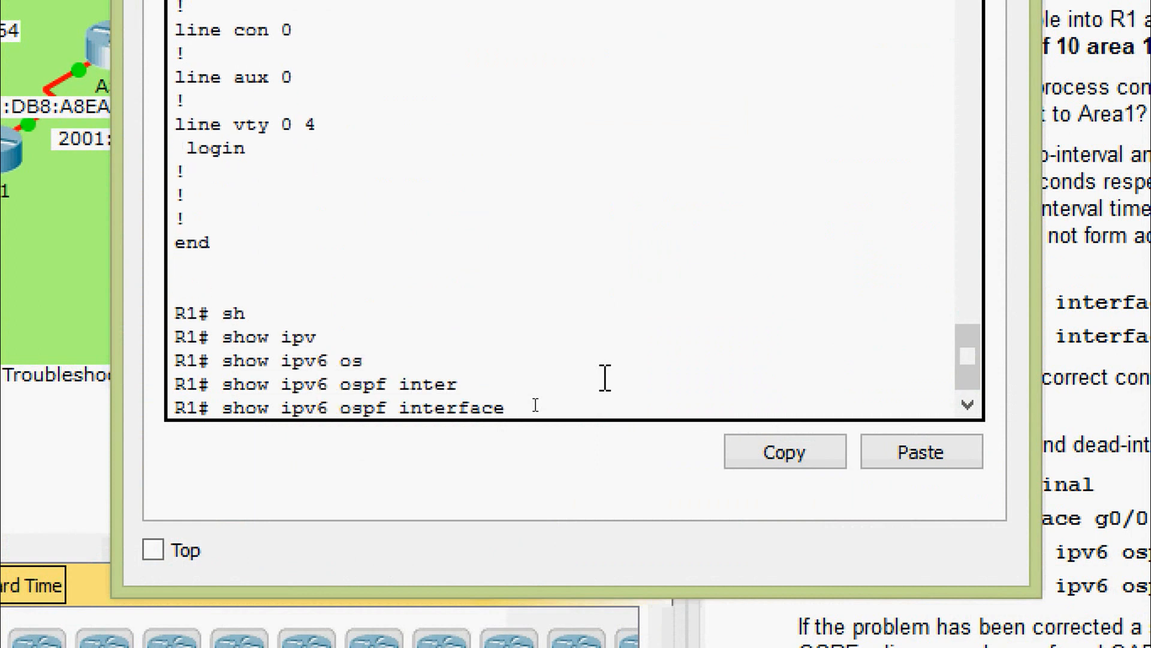
{"action": "type", "text": "g"}
{"action": "key", "text": "Tab"}
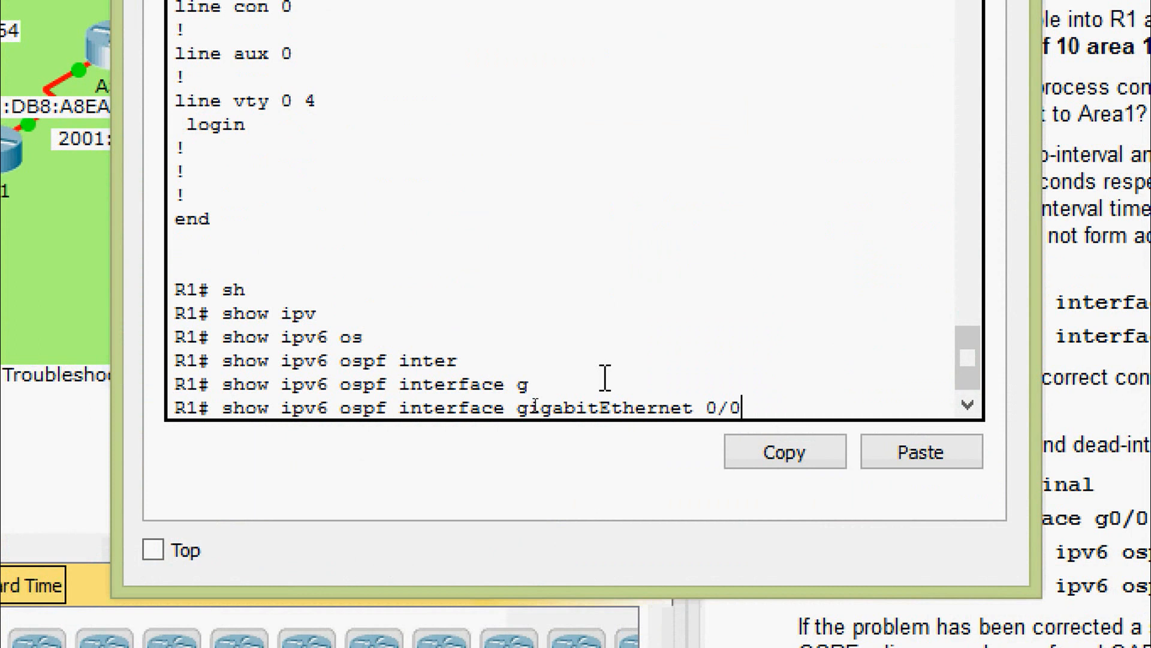
{"action": "key", "text": "Return"}
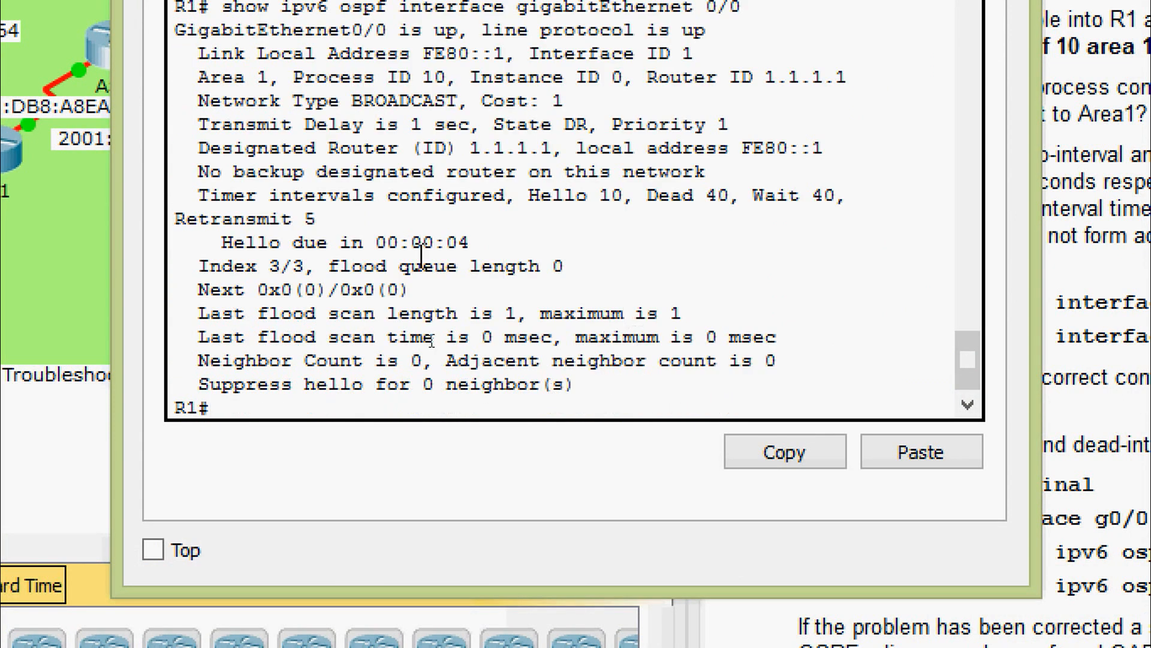
Examine the hello and dead timer intervals configured on R1's GigabitEthernet0/0
{"action": "left_click_drag", "start_coordinate": [527, 196], "coordinate": [736, 194]}
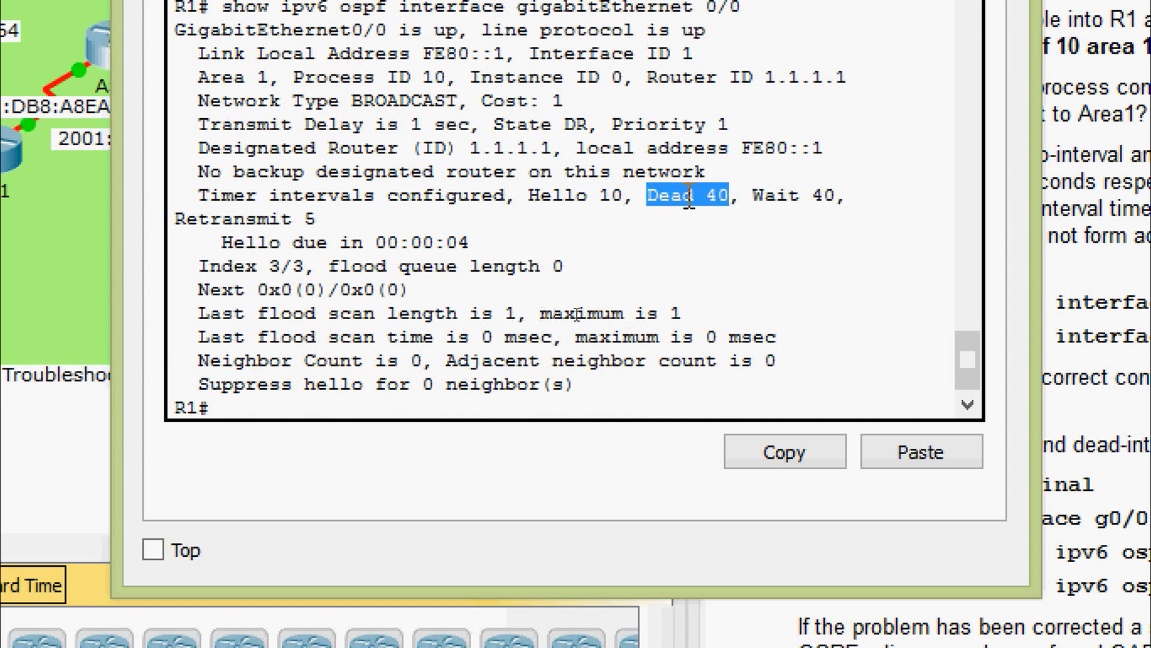
{"action": "left_click", "coordinate": [720, 195]}
{"action": "left_click_drag", "start_coordinate": [650, 198], "coordinate": [732, 198]}
{"action": "left_click_drag", "start_coordinate": [519, 195], "coordinate": [648, 197]}
{"action": "left_click", "coordinate": [725, 195]}
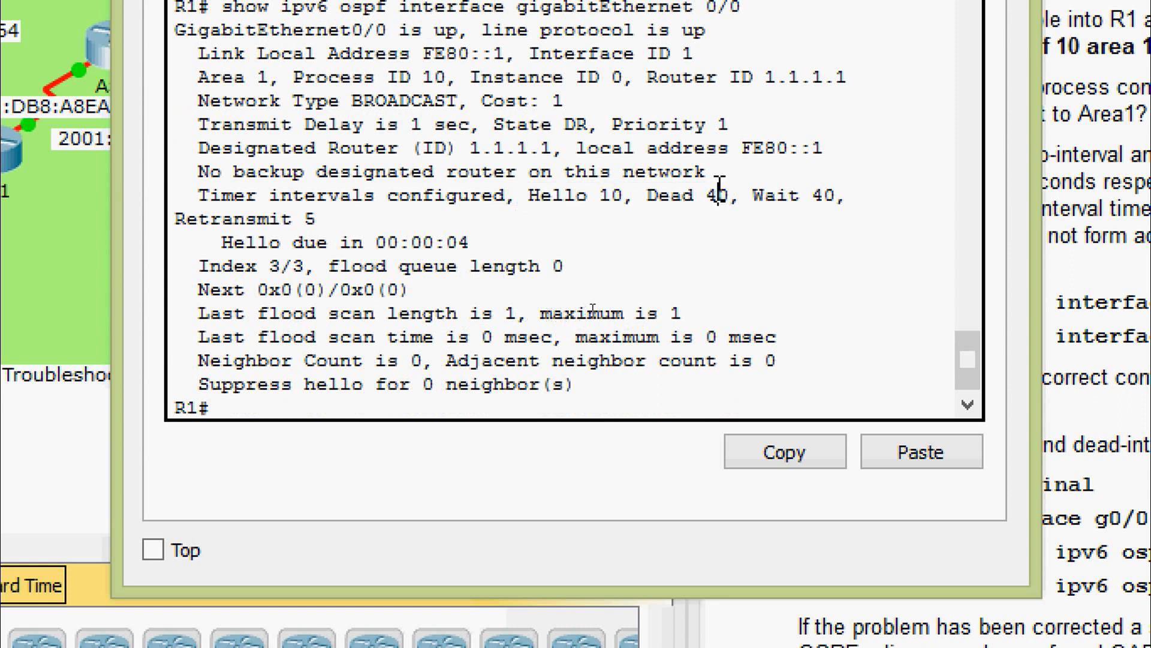
{"action": "left_click_drag", "start_coordinate": [729, 195], "coordinate": [527, 197]}
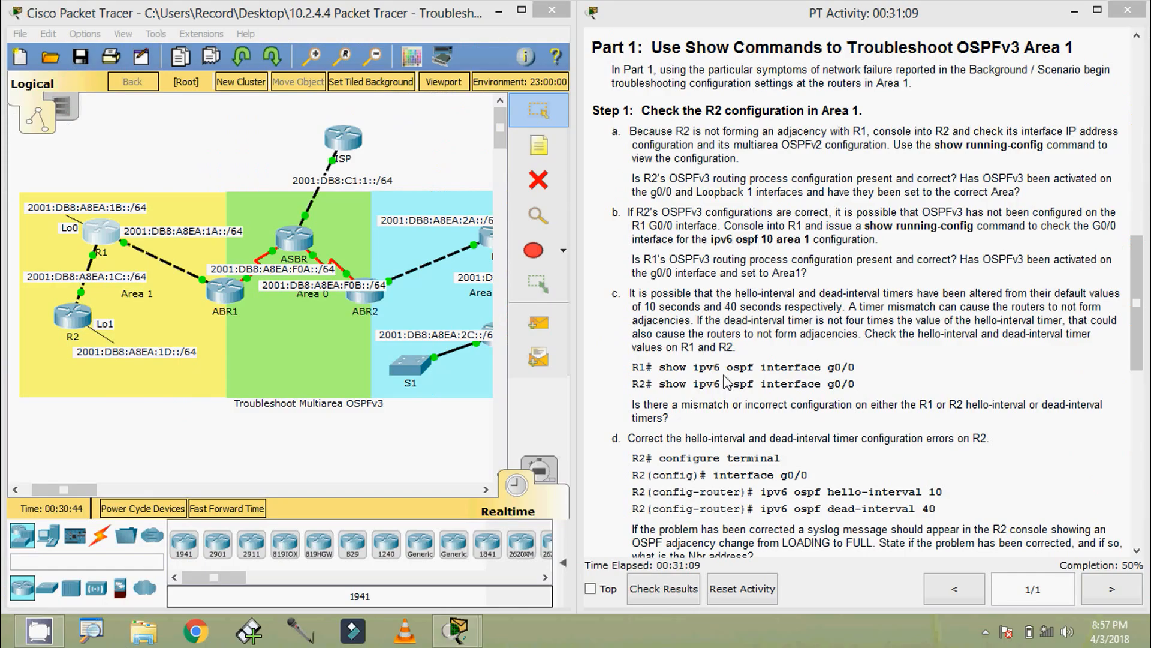
Open router R2's command line, move its window aside, and enter privileged EXEC mode with enable
{"action": "left_click", "coordinate": [73, 316]}
{"action": "left_click_drag", "start_coordinate": [415, 122], "coordinate": [301, 101]}
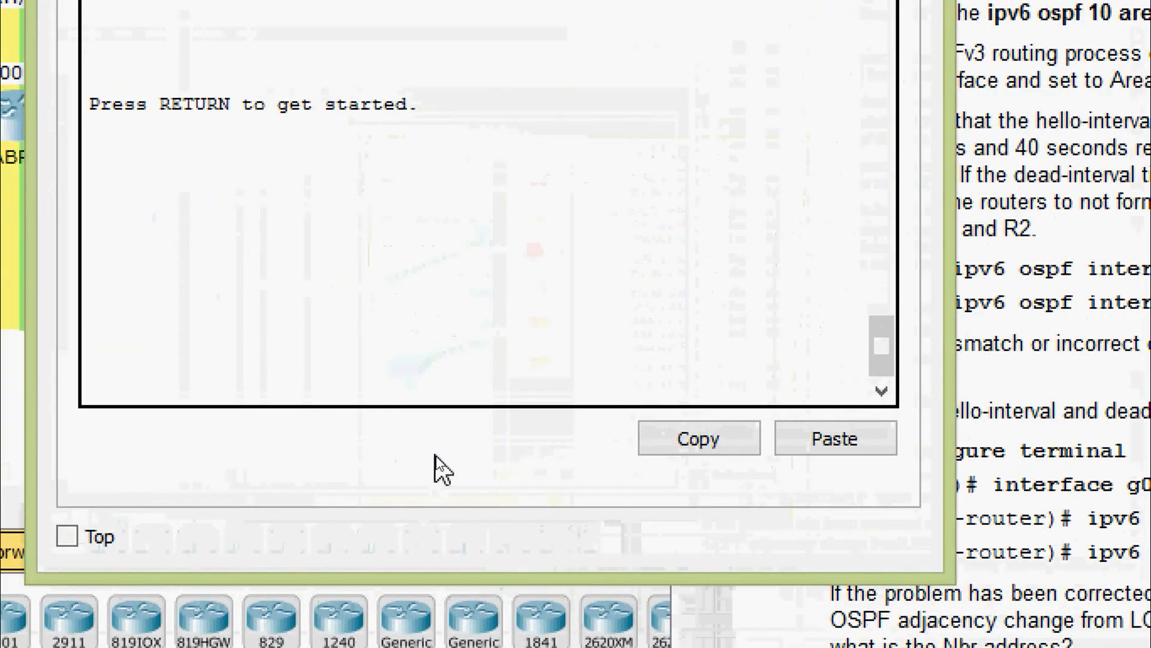
{"action": "key", "text": "Return"}
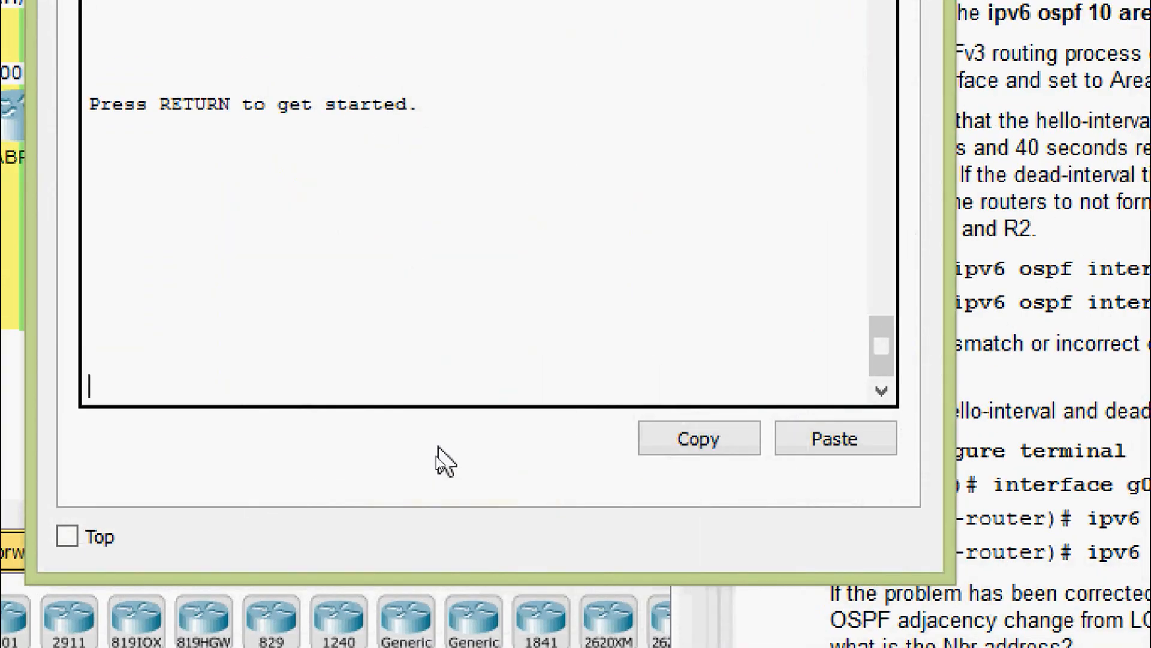
{"action": "type", "text": "ena"}
{"action": "key", "text": "Tab"}
{"action": "key", "text": "Return"}
Run show ipv6 ospf interface gigabitEthernet 0/0 on R2 and check its hello and dead timer intervals
{"action": "type", "text": "sh"}
{"action": "key", "text": "Tab"}
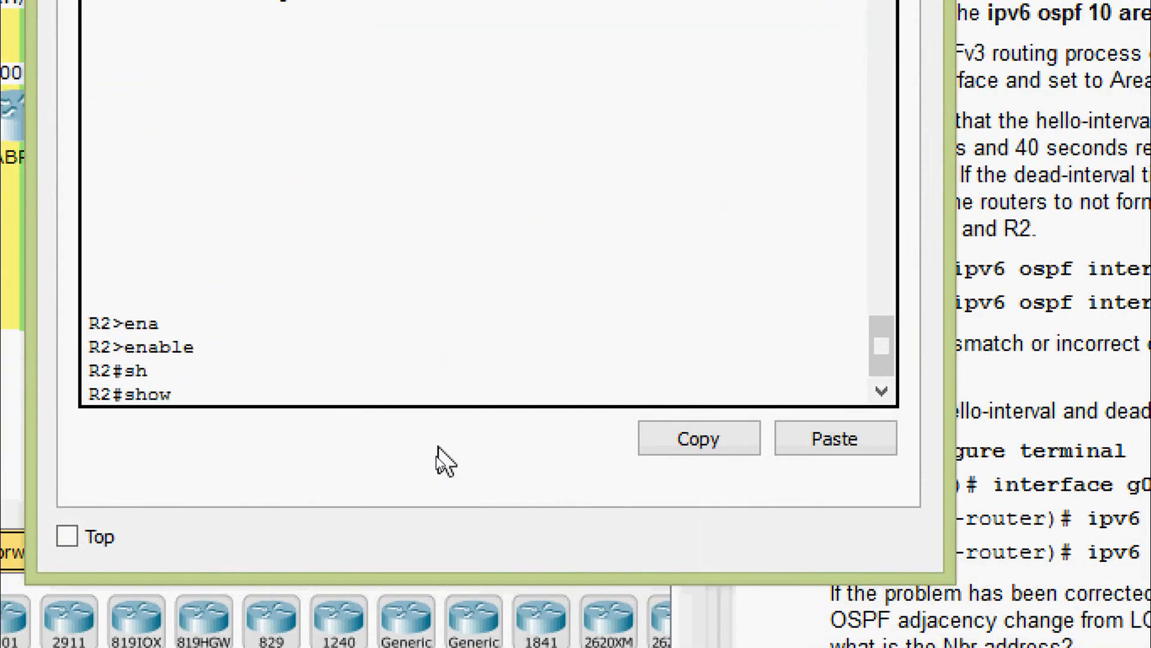
{"action": "type", "text": "ipv"}
{"action": "key", "text": "Tab"}
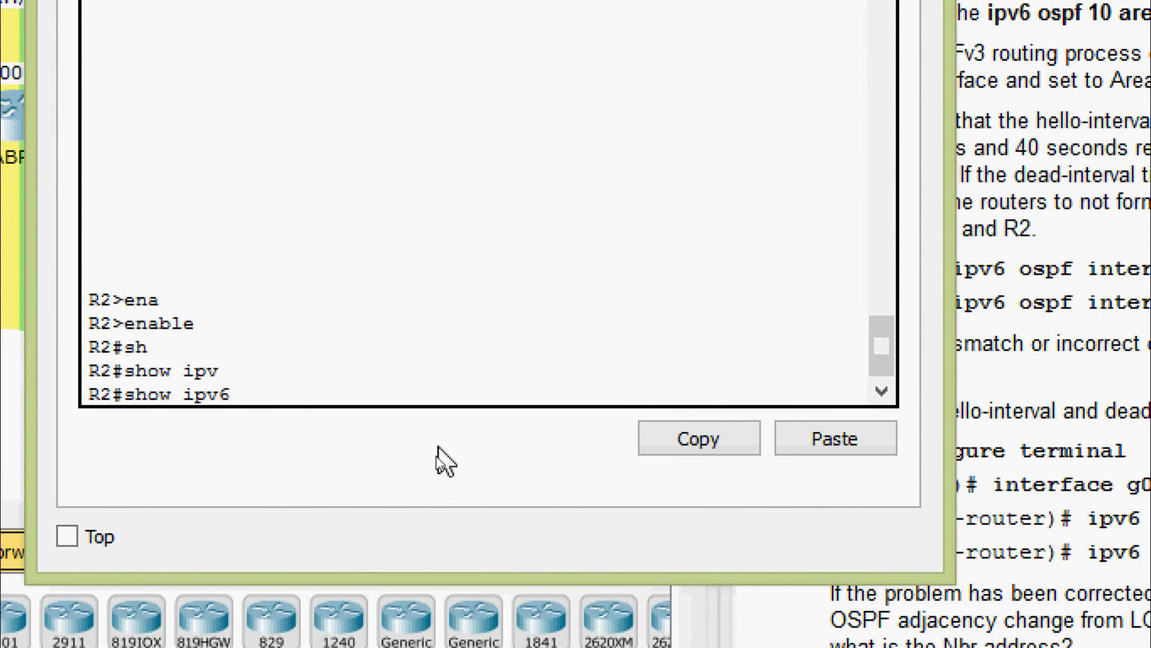
{"action": "type", "text": "os"}
{"action": "key", "text": "Tab"}
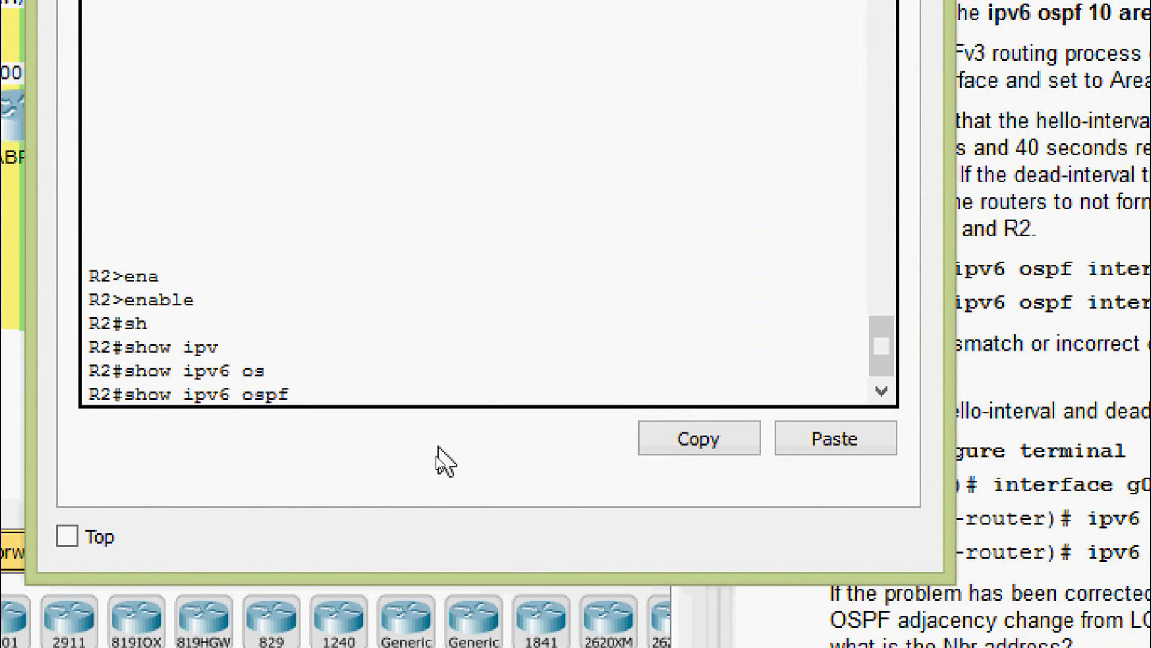
{"action": "type", "text": "inter"}
{"action": "key", "text": "Tab"}
{"action": "type", "text": "g"}
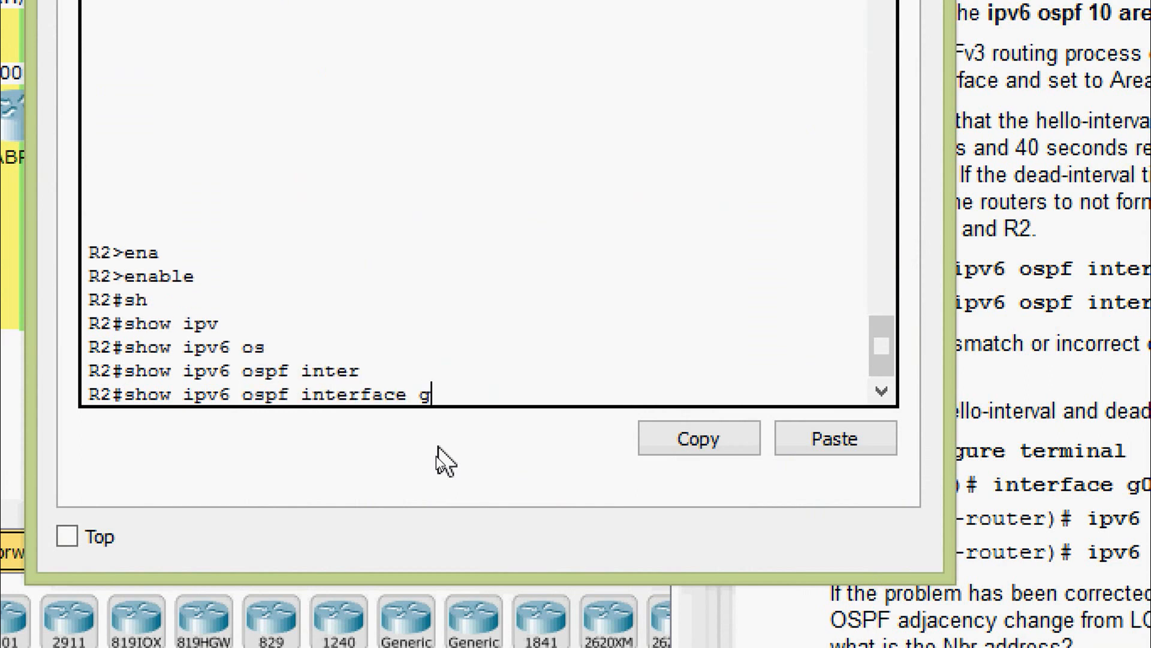
{"action": "key", "text": "Tab"}
{"action": "type", "text": "0/0"}
{"action": "key", "text": "Return"}
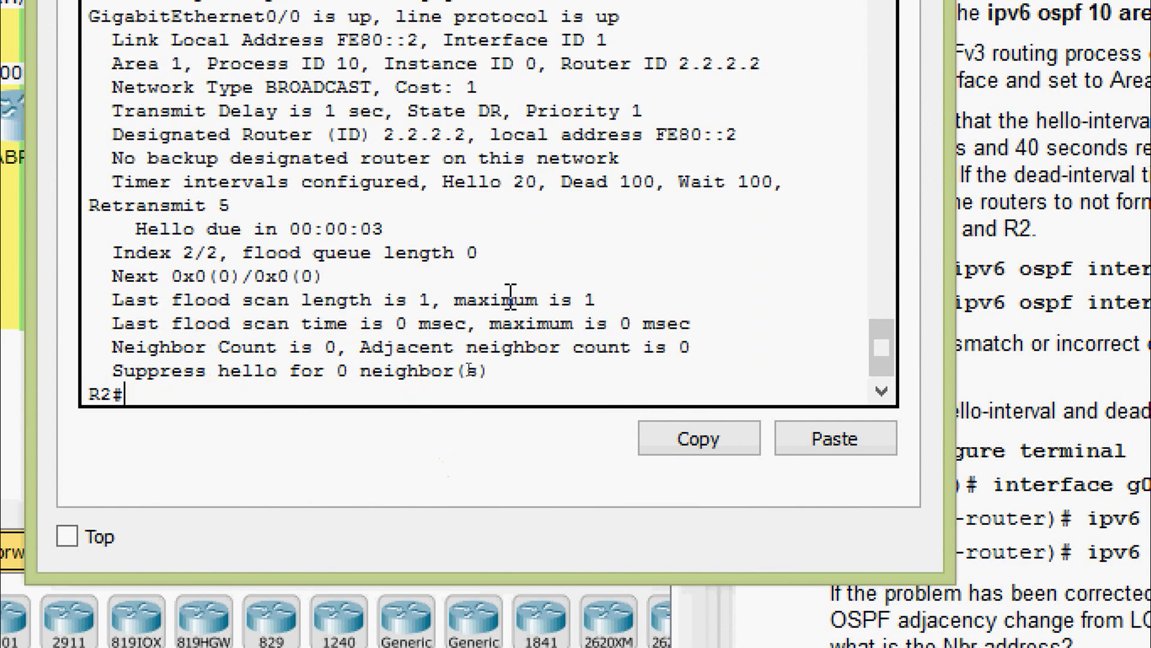
{"action": "left_click_drag", "start_coordinate": [445, 181], "coordinate": [665, 181]}
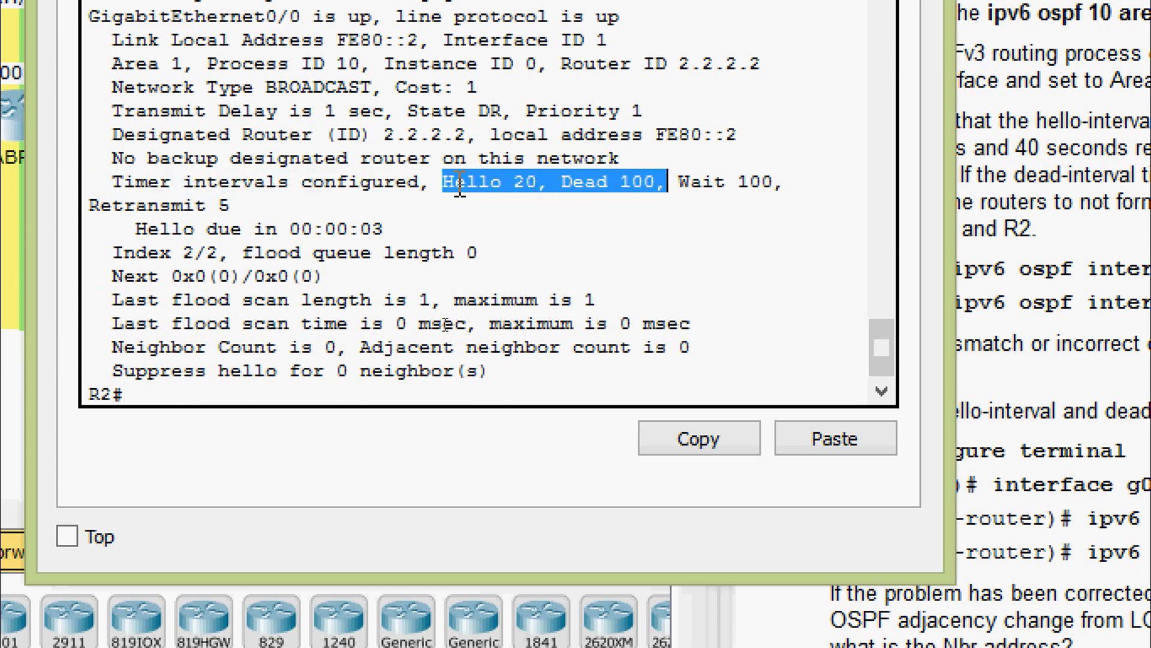
{"action": "left_click_drag", "start_coordinate": [443, 181], "coordinate": [510, 181]}
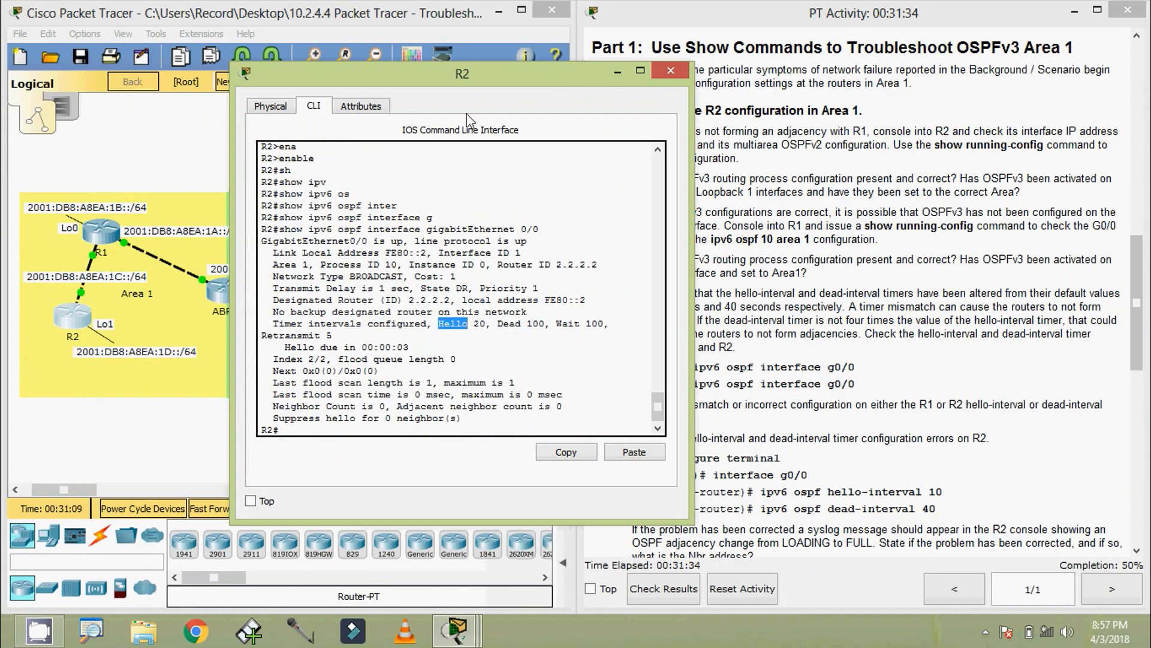
Move the R2 window over the lab instructions and open R1's command line beside it
{"action": "left_click_drag", "start_coordinate": [480, 76], "coordinate": [842, 60]}
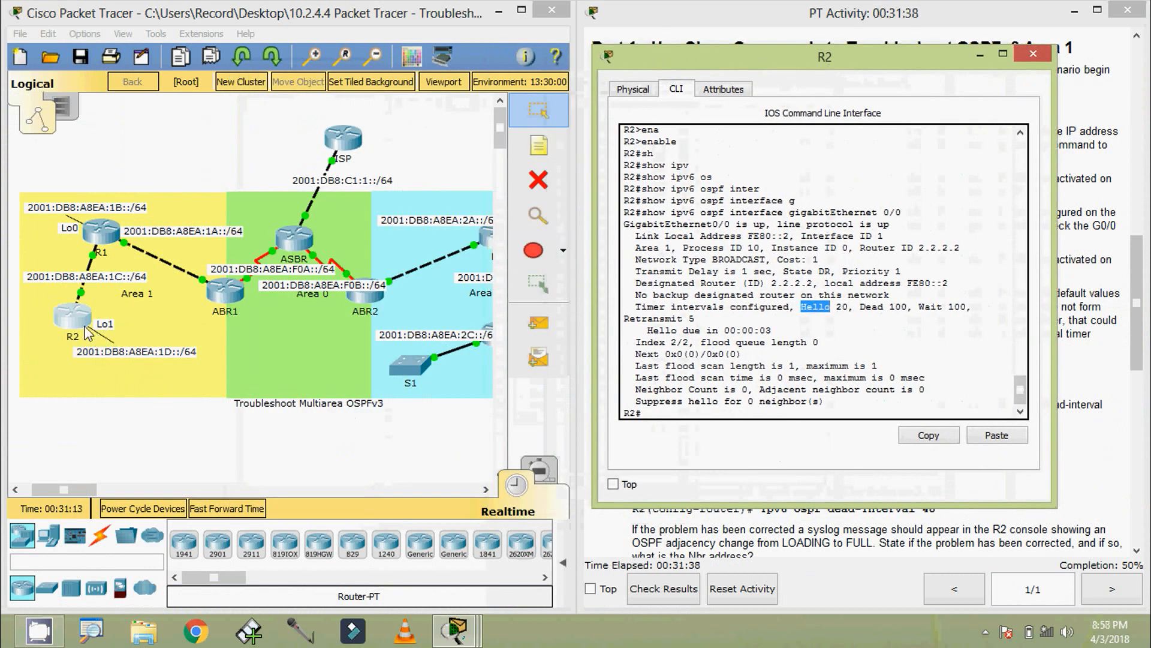
{"action": "left_click", "coordinate": [111, 236]}
{"action": "left_click_drag", "start_coordinate": [451, 114], "coordinate": [283, 63]}
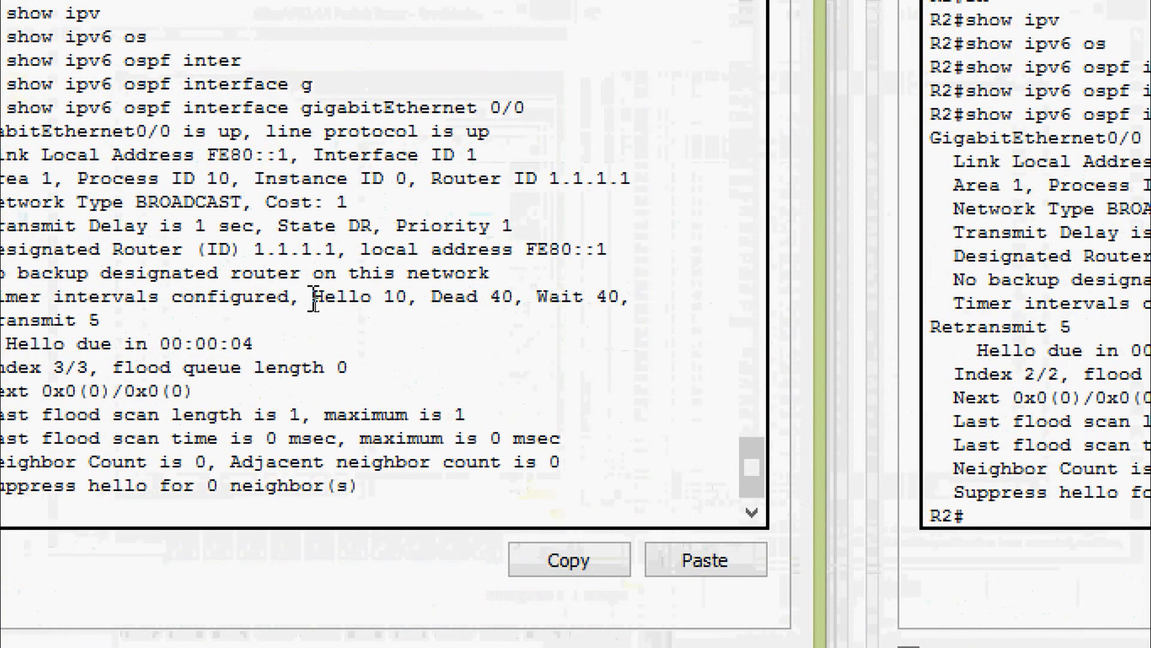
Compare the GigabitEthernet0/0 hello and dead timers of R1 with those of R2
{"action": "left_click_drag", "start_coordinate": [317, 306], "coordinate": [408, 296]}
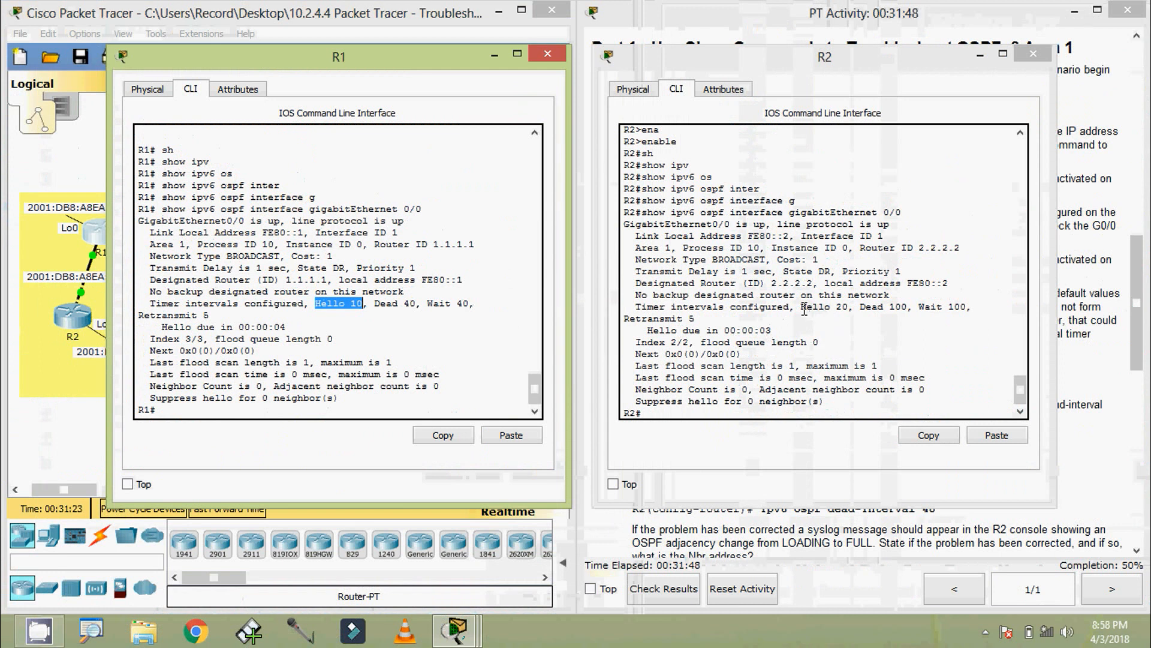
{"action": "double_click", "coordinate": [804, 309]}
{"action": "mouse_move", "coordinate": [806, 308]}
{"action": "left_mouse_down"}
{"action": "mouse_move", "coordinate": [846, 305]}
{"action": "mouse_move", "coordinate": [809, 309]}
{"action": "left_mouse_up"}
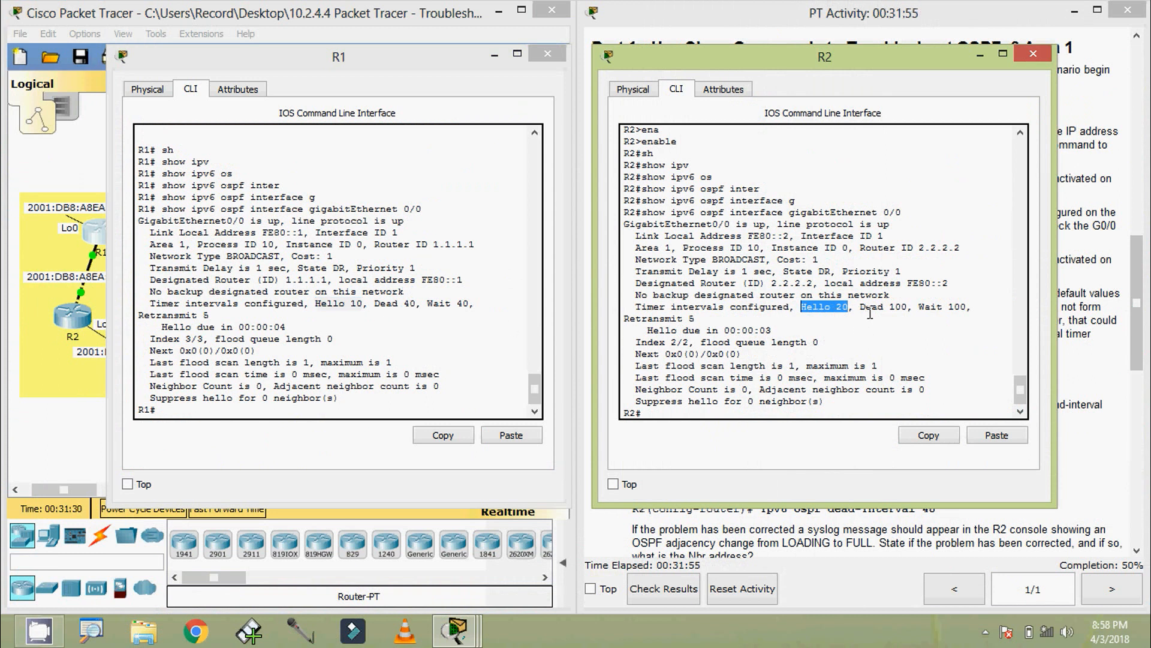
{"action": "left_click_drag", "start_coordinate": [861, 308], "coordinate": [904, 313]}
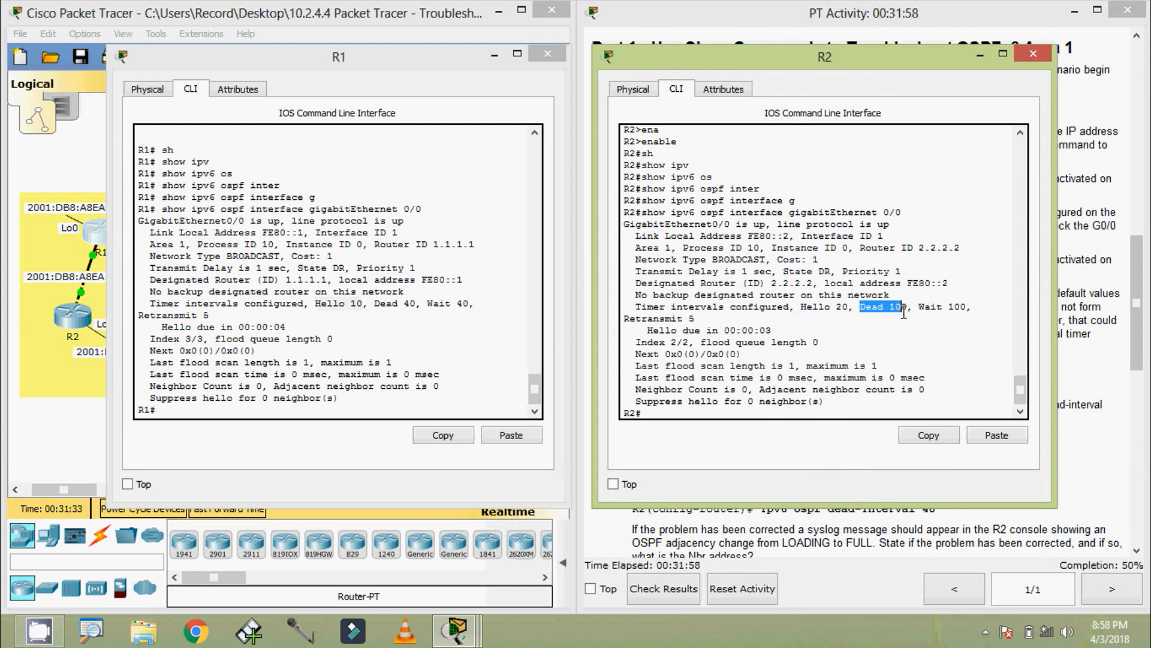
{"action": "left_click", "coordinate": [904, 314]}
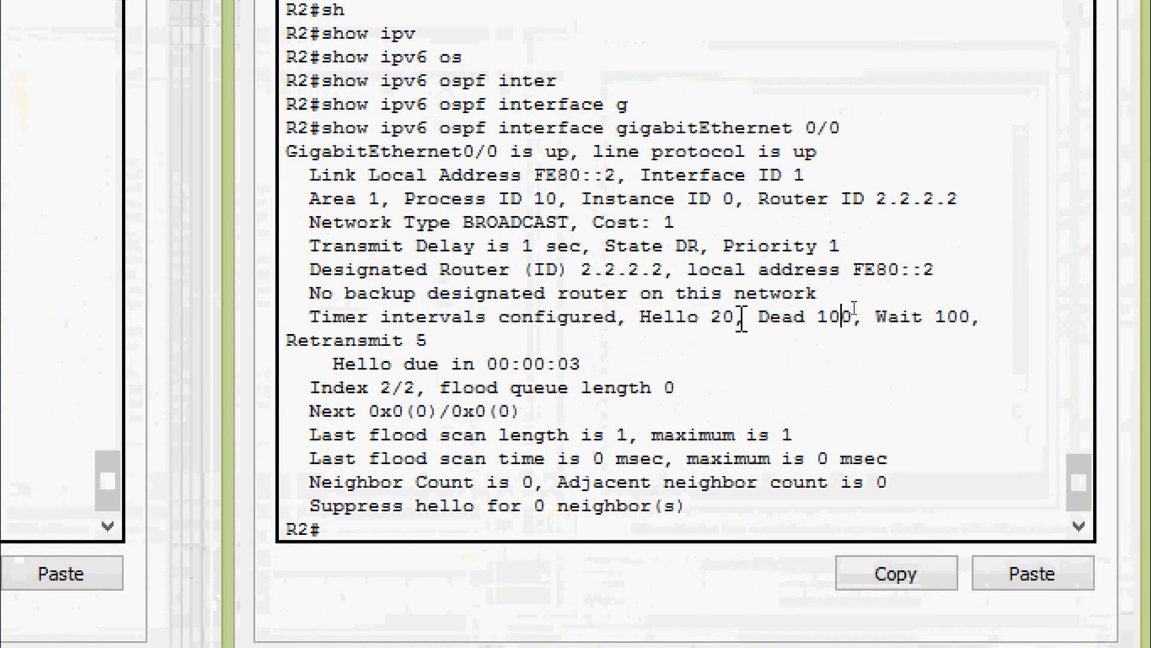
Check whether R2's dead interval is four times its hello interval
{"action": "left_click_drag", "start_coordinate": [758, 318], "coordinate": [807, 318]}
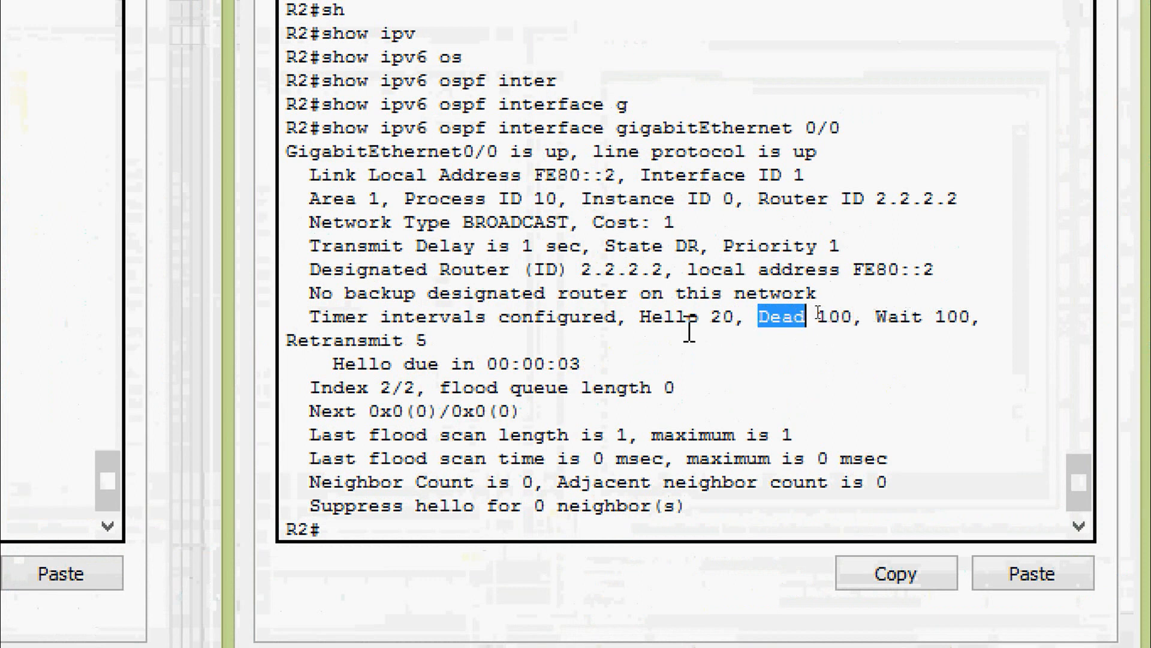
{"action": "left_click", "coordinate": [643, 324]}
{"action": "left_click_drag", "start_coordinate": [642, 323], "coordinate": [737, 321]}
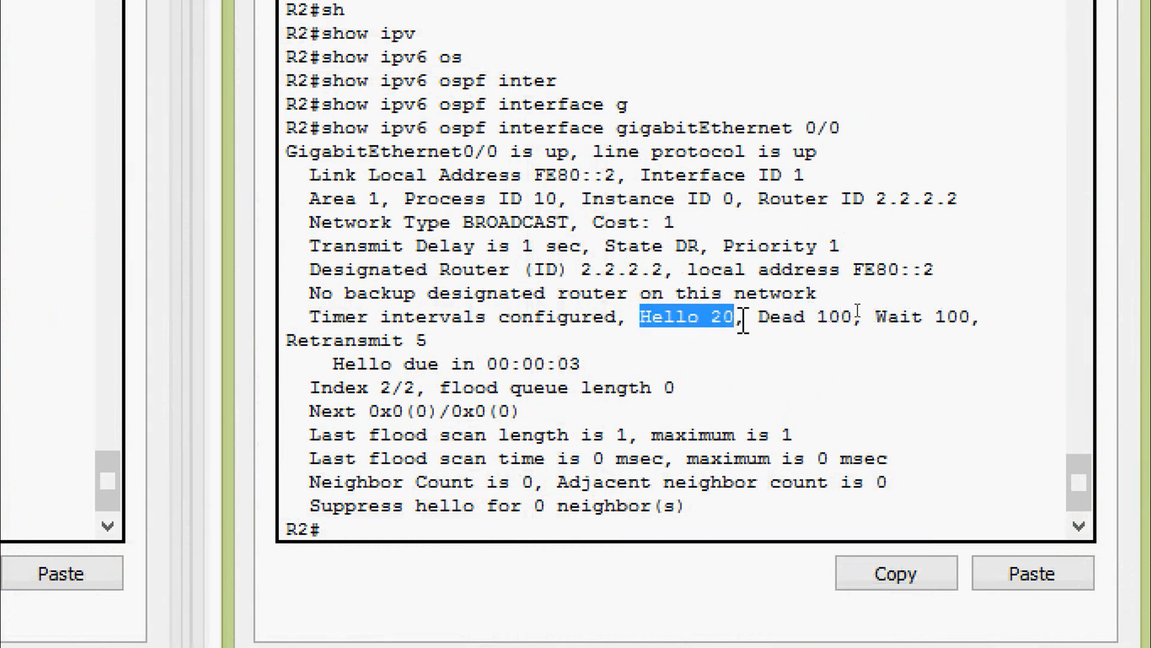
{"action": "left_click_drag", "start_coordinate": [815, 324], "coordinate": [849, 324]}
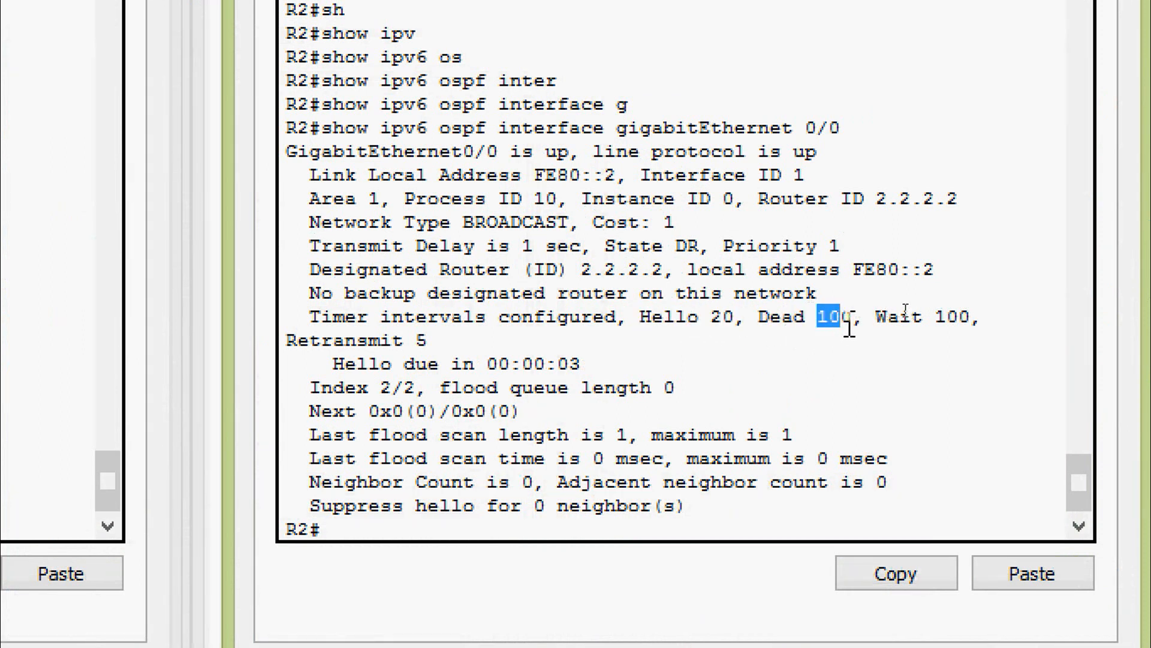
{"action": "left_click", "coordinate": [842, 341]}
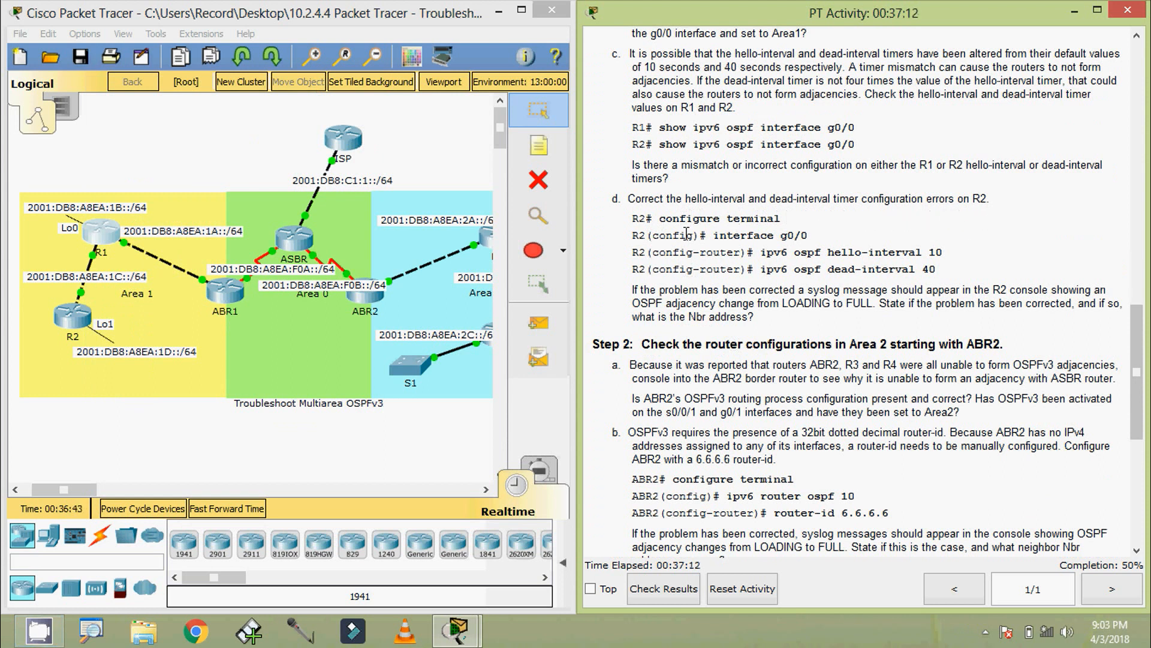
Review the lab's commands for correcting R2's hello and dead intervals, and reopen R2's command line
{"action": "left_click_drag", "start_coordinate": [638, 218], "coordinate": [977, 259]}
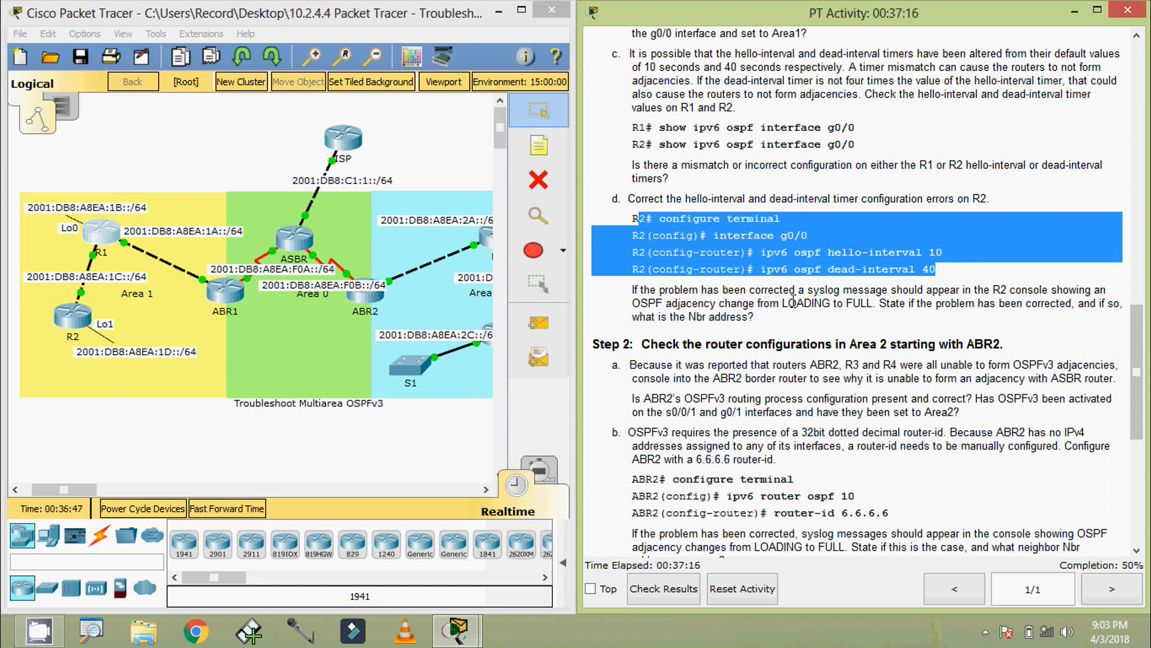
{"action": "left_click", "coordinate": [856, 297]}
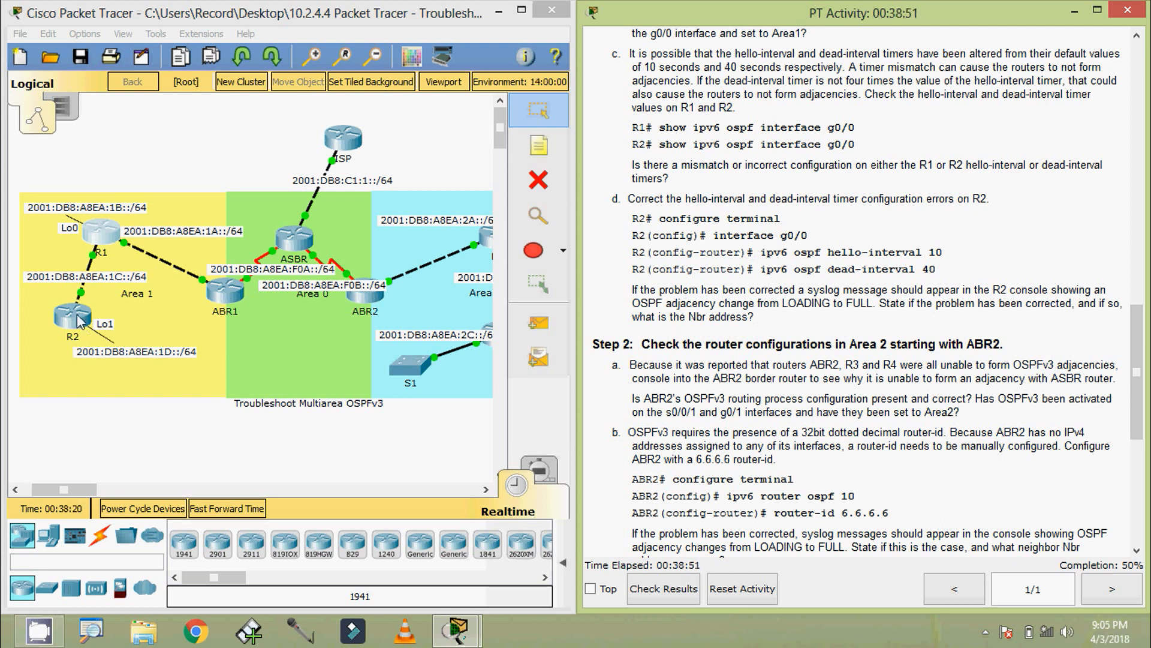
{"action": "left_click", "coordinate": [78, 318]}
{"action": "left_click_drag", "start_coordinate": [495, 121], "coordinate": [618, 66]}
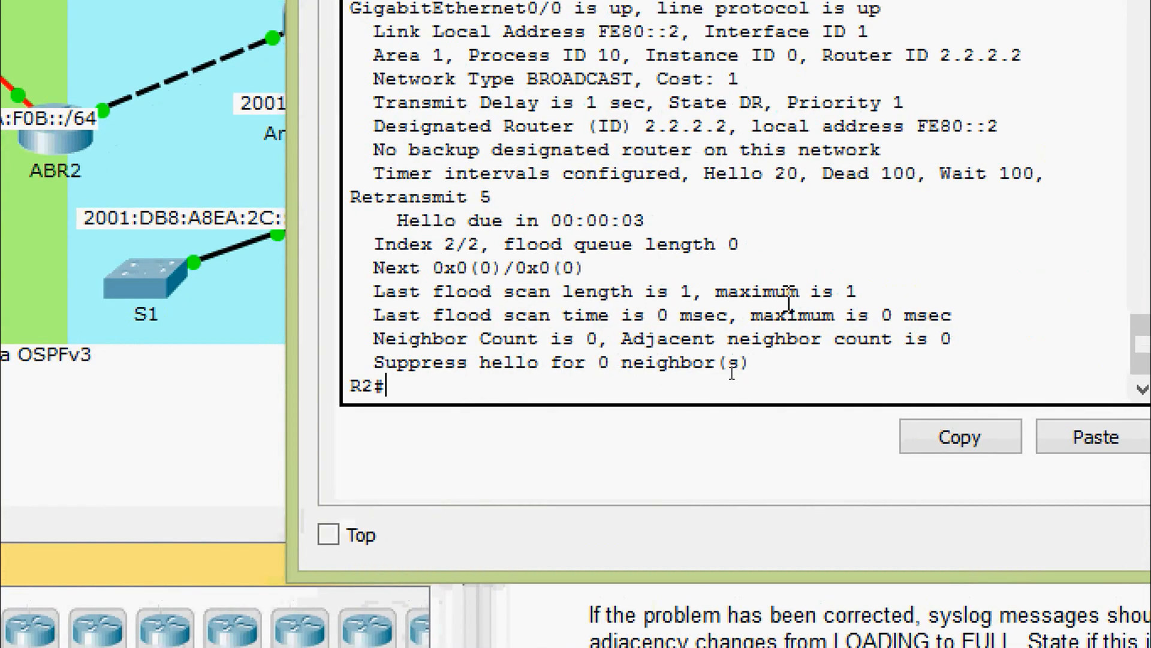
Enter R2's configuration mode for interface GigabitEthernet 0/0
{"action": "key", "text": "Return"}
{"action": "key", "text": "Return"}
{"action": "type", "text": "conf"}
{"action": "key", "text": "Tab"}
{"action": "key", "text": "Tab"}
{"action": "type", "text": "terminal"}
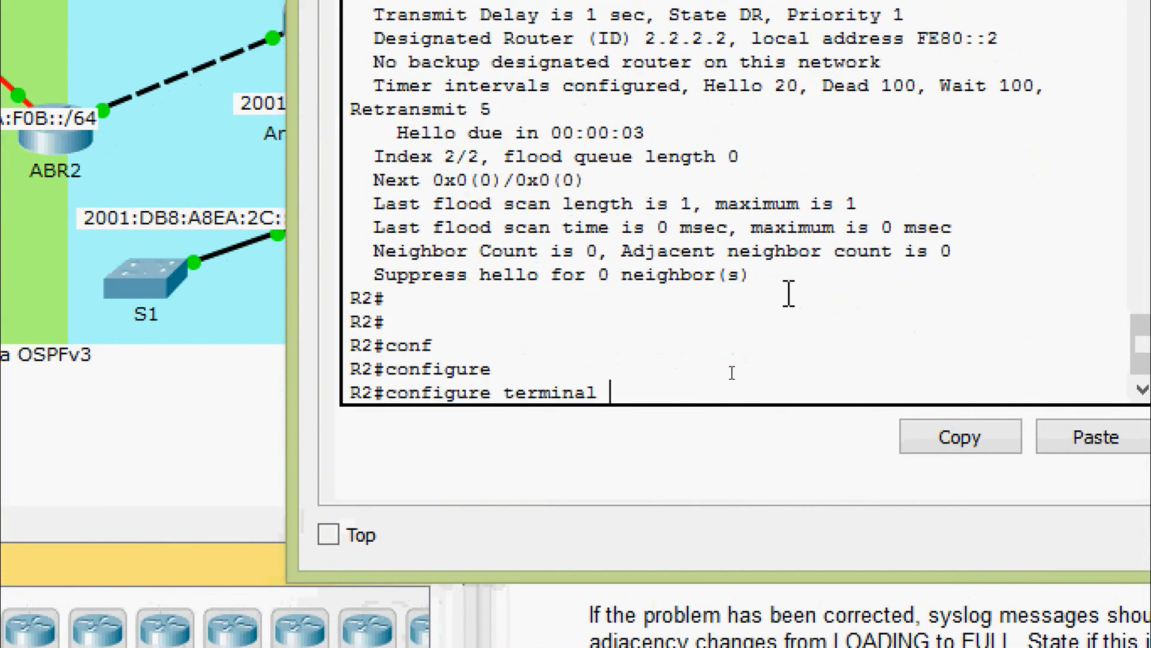
{"action": "key", "text": "Return"}
{"action": "key", "text": "Return"}
{"action": "type", "text": "inter"}
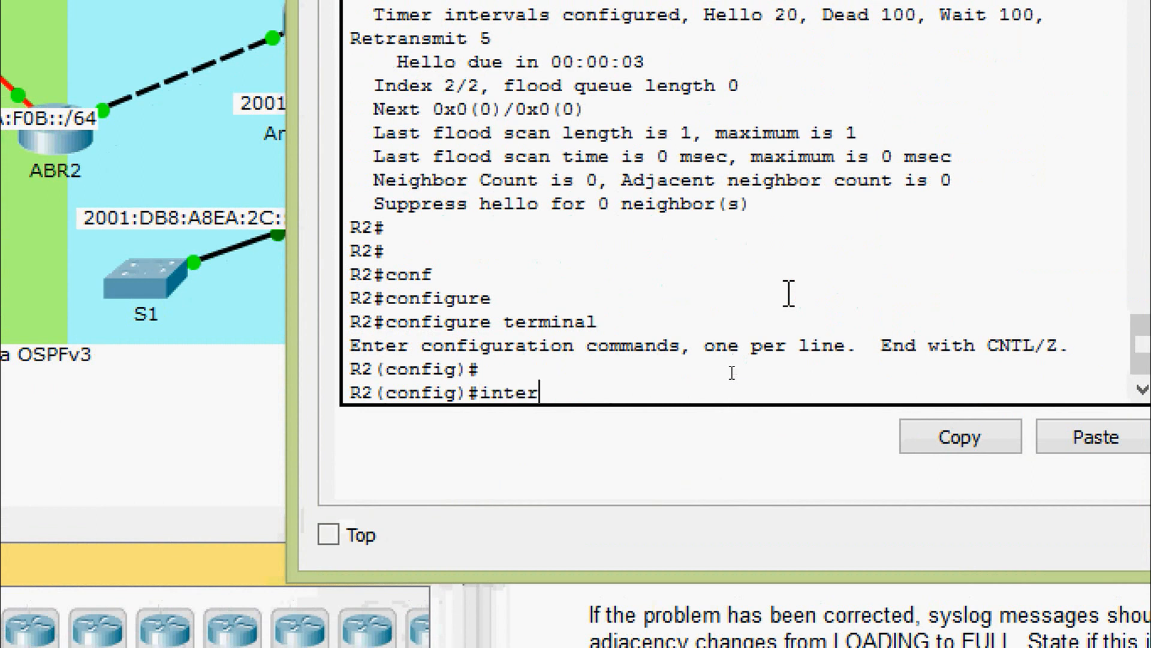
{"action": "key", "text": "Tab"}
{"action": "type", "text": "gi"}
{"action": "key", "text": "Tab"}
{"action": "type", "text": "0/0"}
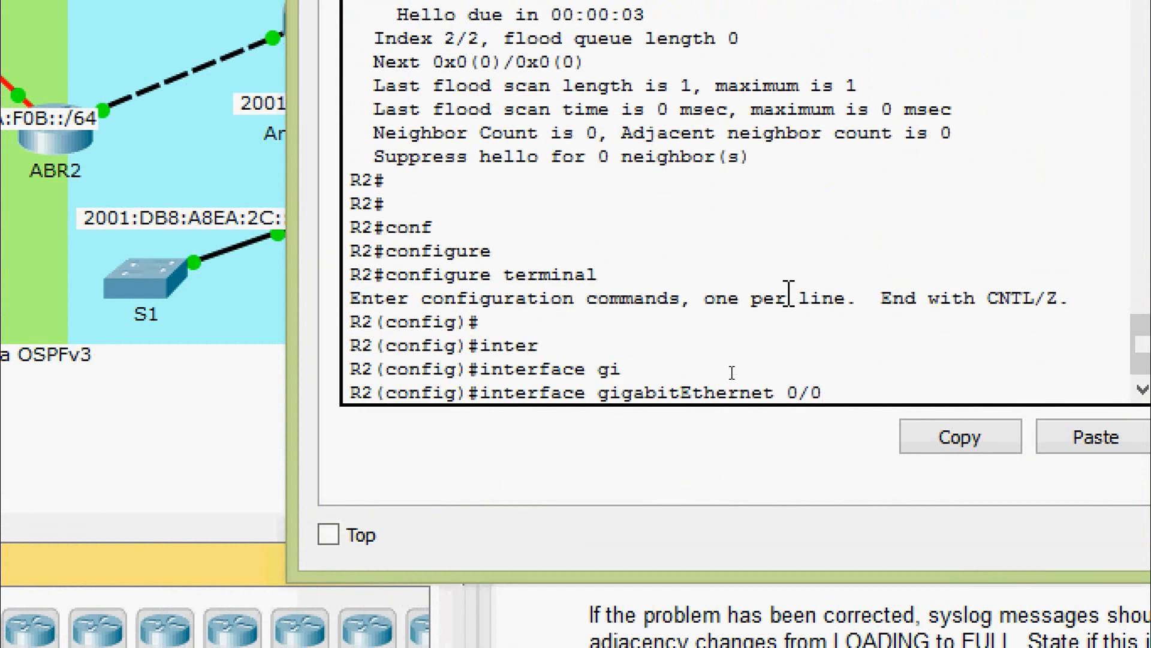
{"action": "key", "text": "Return"}
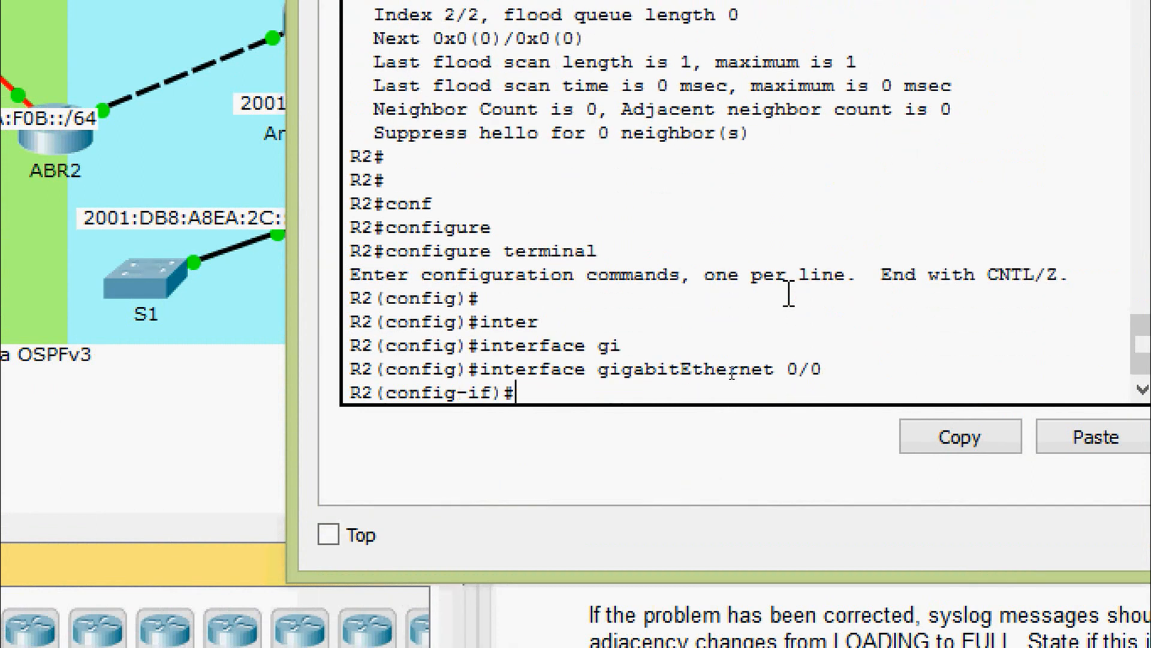
Set the IPv6 OSPF hello interval on R2's GigabitEthernet 0/0 to 10
{"action": "type", "text": "ipv"}
{"action": "key", "text": "Tab"}
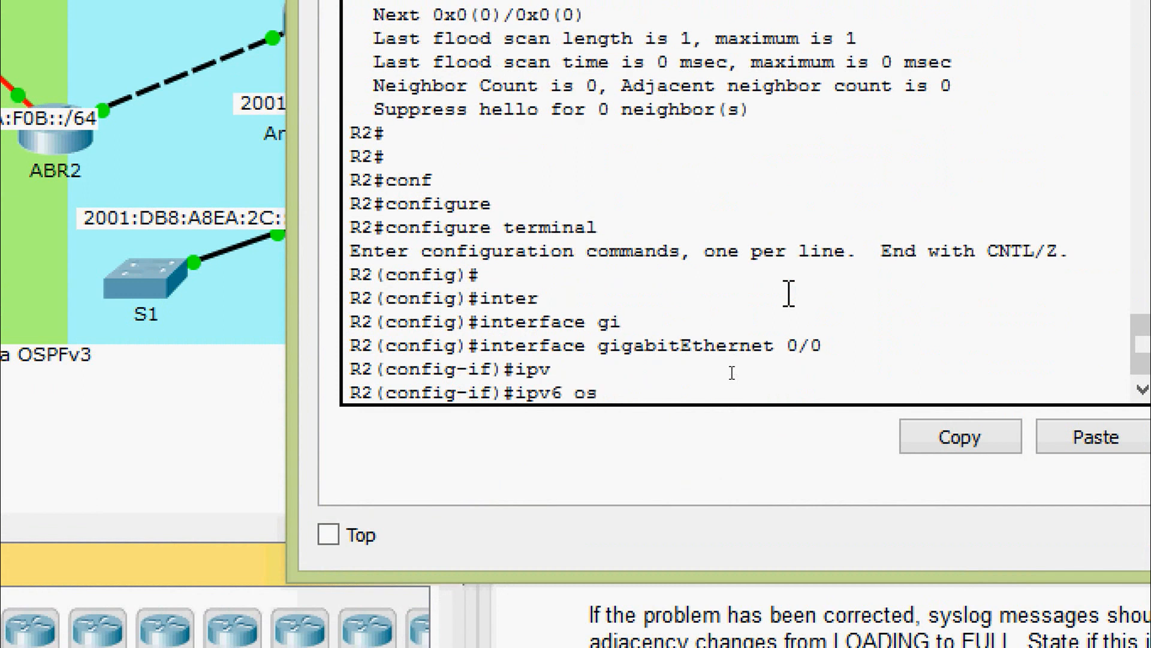
{"action": "type", "text": "os"}
{"action": "key", "text": "Tab"}
{"action": "type", "text": "he"}
{"action": "key", "text": "Tab"}
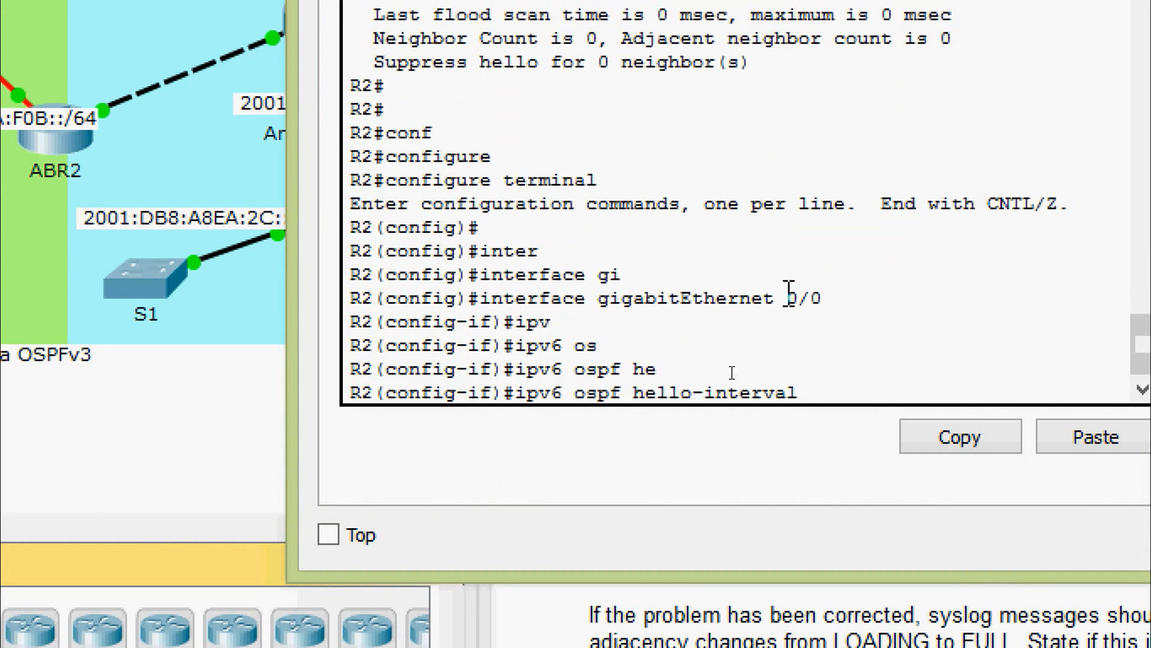
{"action": "type", "text": "10"}
{"action": "key", "text": "Return"}
Set the IPv6 OSPF dead interval on R2's GigabitEthernet 0/0 to 40
{"action": "type", "text": "ipv"}
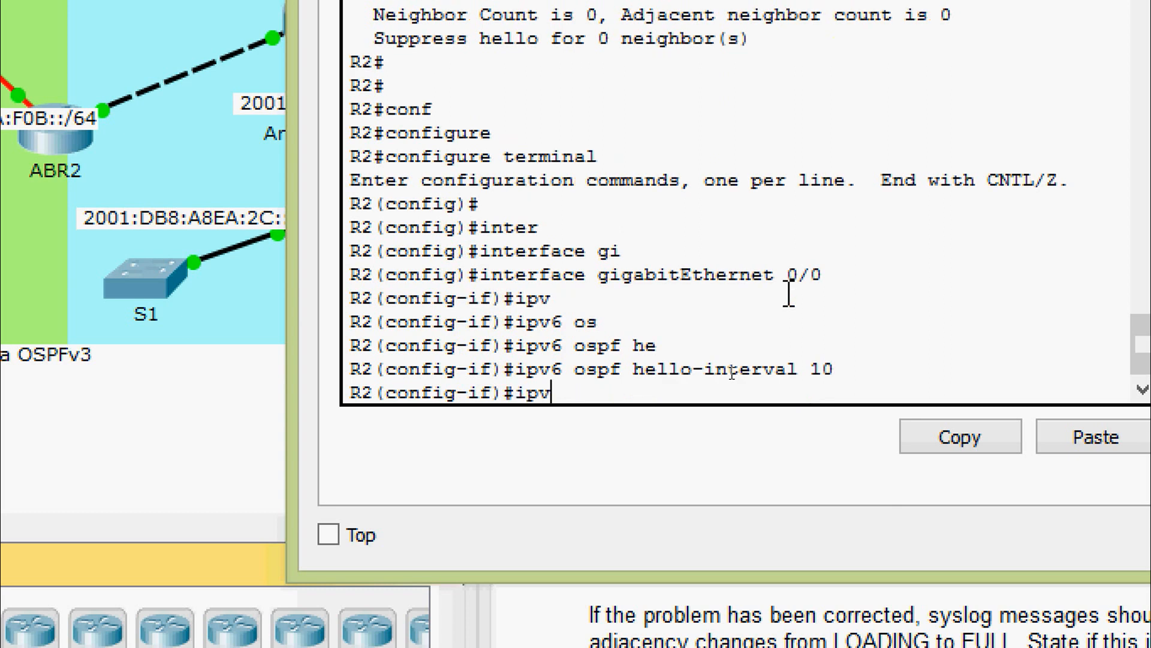
{"action": "key", "text": "Tab"}
{"action": "type", "text": "os"}
{"action": "key", "text": "Tab"}
{"action": "type", "text": "de"}
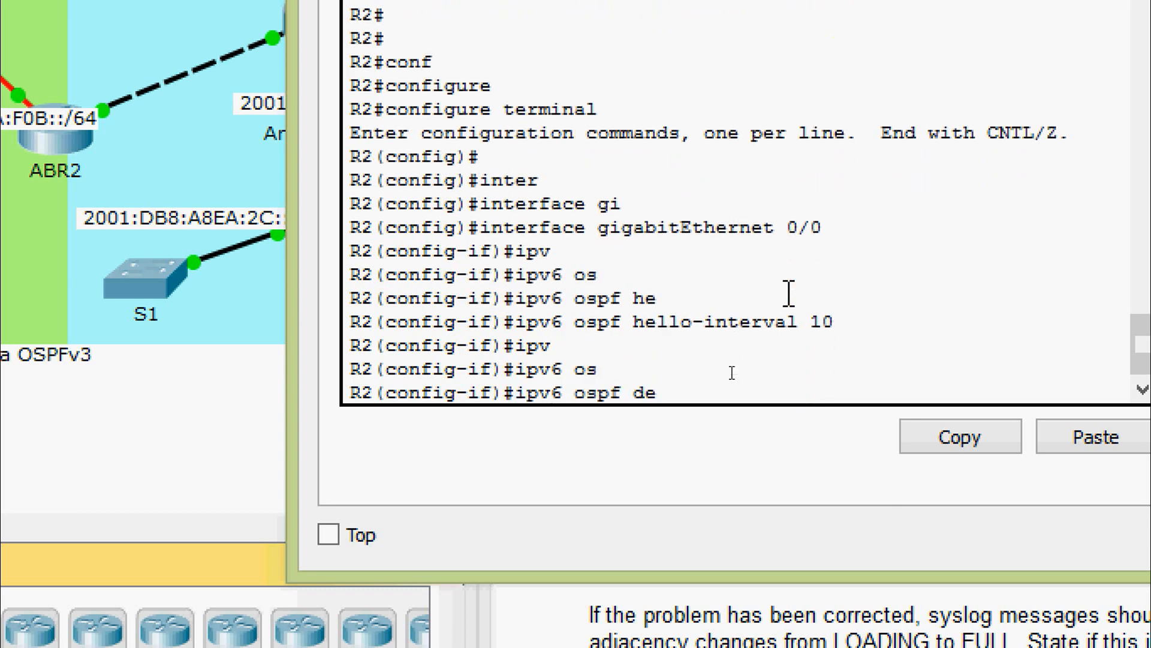
{"action": "key", "text": "Tab"}
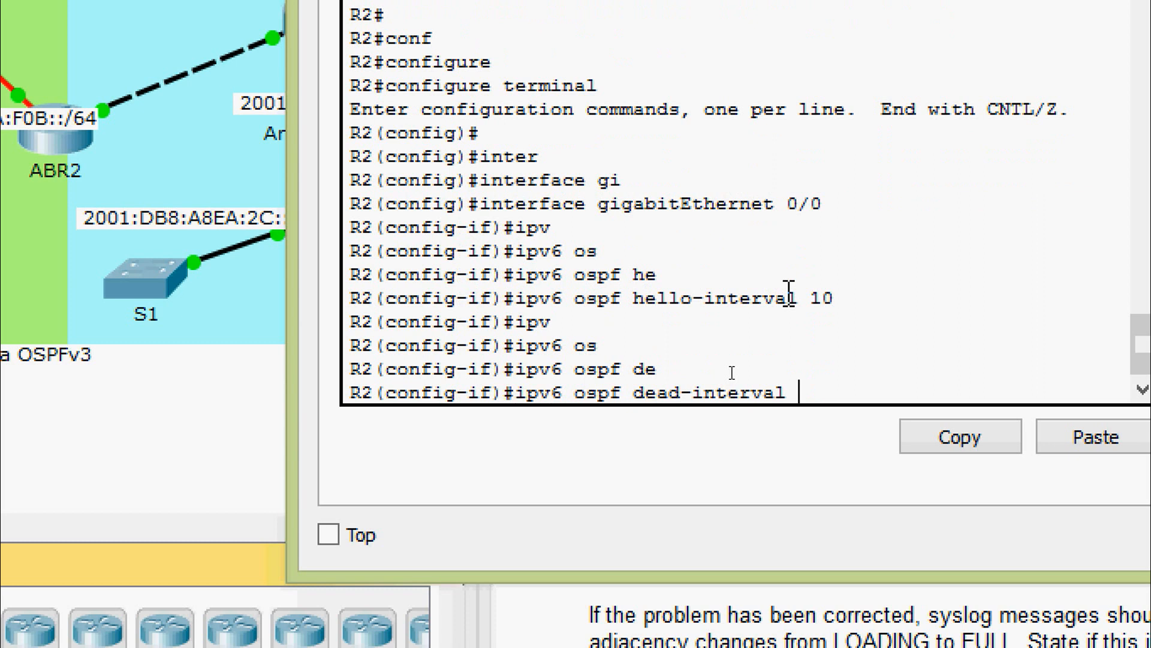
{"action": "type", "text": "40"}
{"action": "key", "text": "Return"}
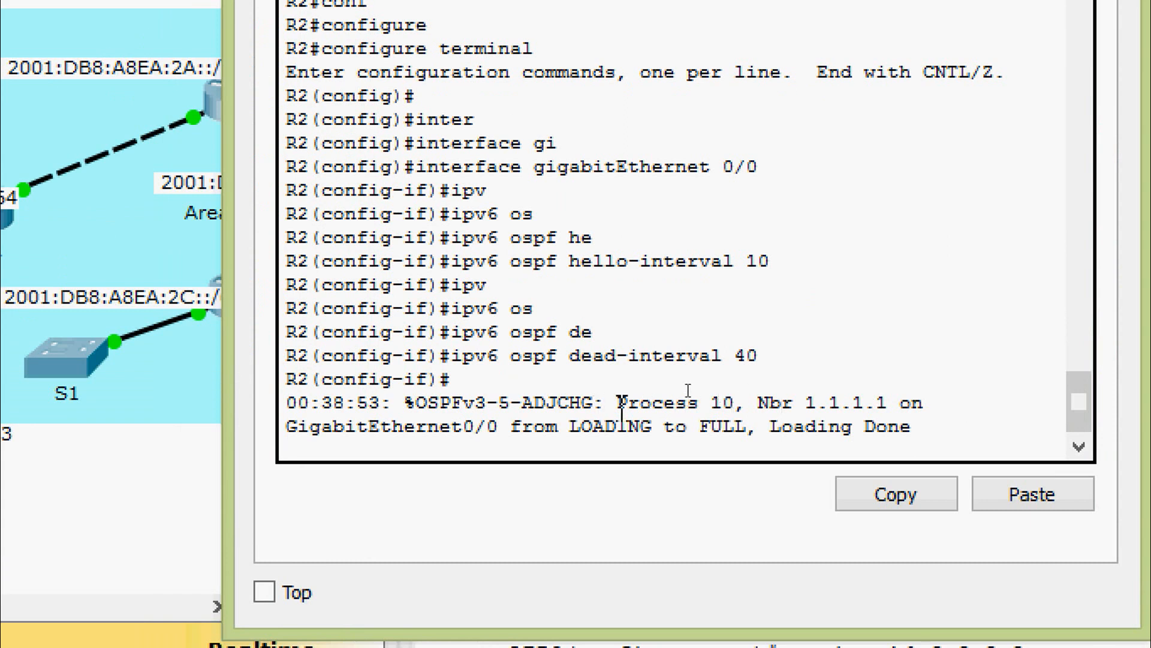
Check R2's OSPFv3 adjacency change message for the neighbor address and the state transition, and close the R2 window
{"action": "left_click_drag", "start_coordinate": [618, 401], "coordinate": [894, 405]}
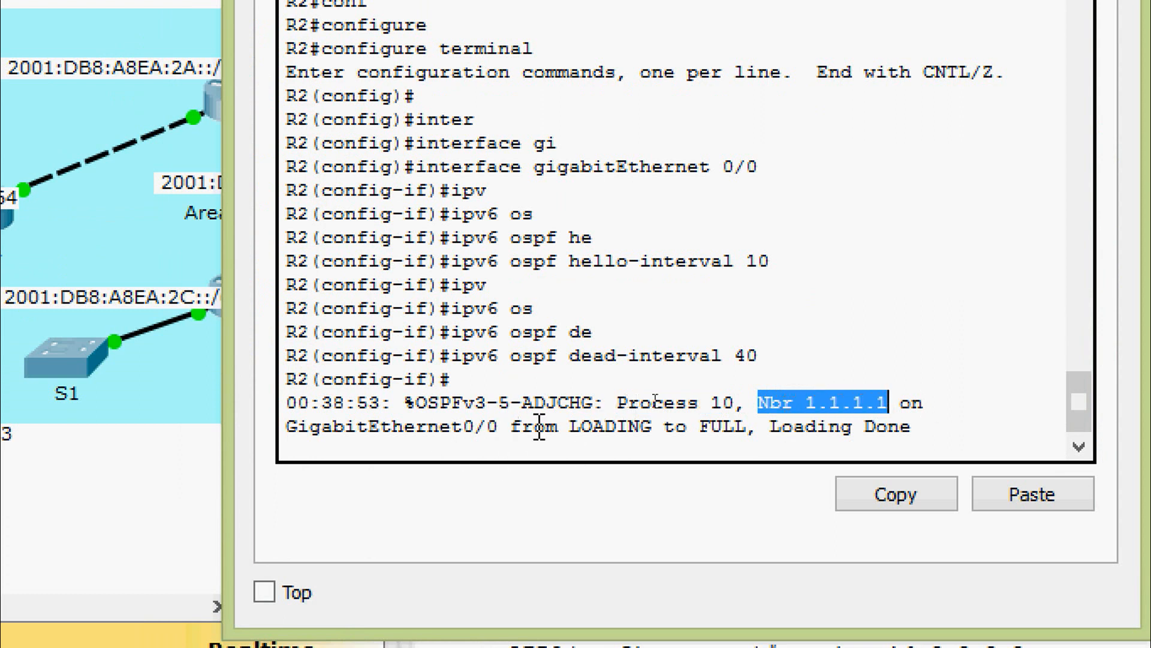
{"action": "left_click_drag", "start_coordinate": [758, 427], "coordinate": [961, 430]}
{"action": "left_click", "coordinate": [995, 430]}
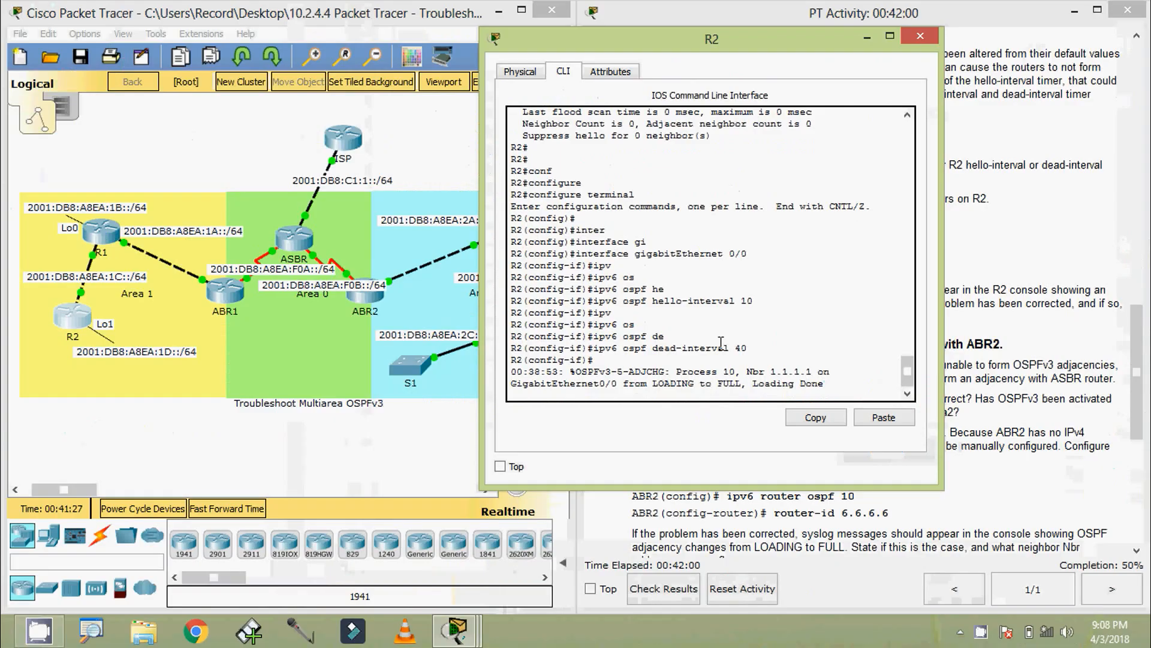
{"action": "left_click", "coordinate": [916, 41]}
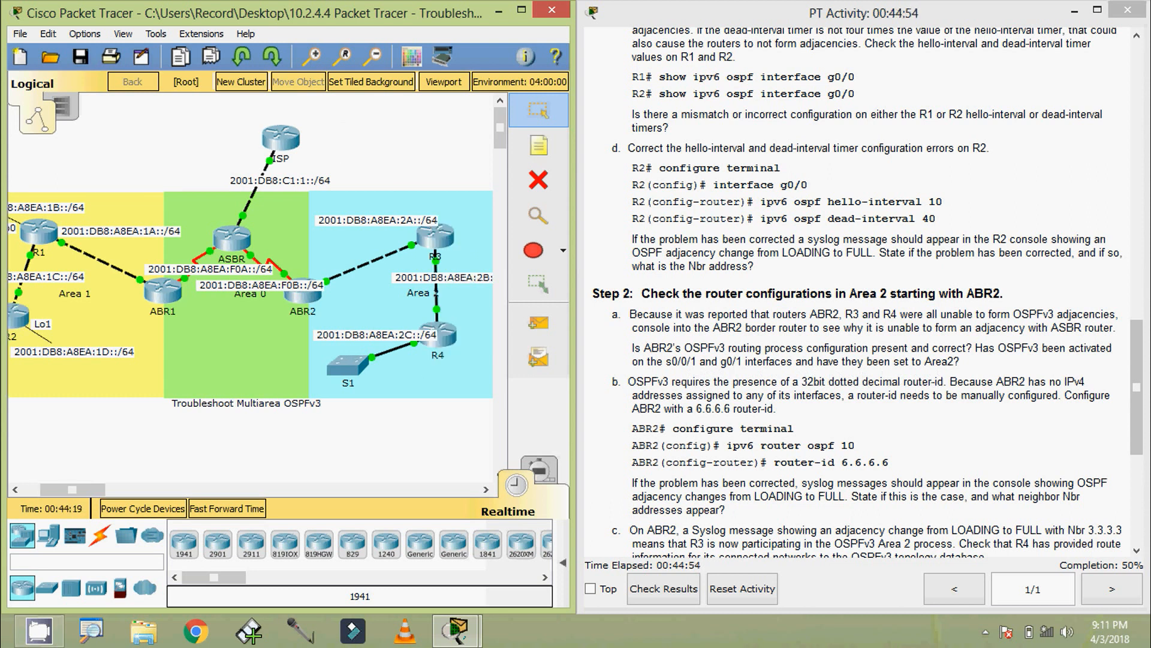
Open ABR2's command line and enter privileged EXEC mode
{"action": "left_click", "coordinate": [305, 308]}
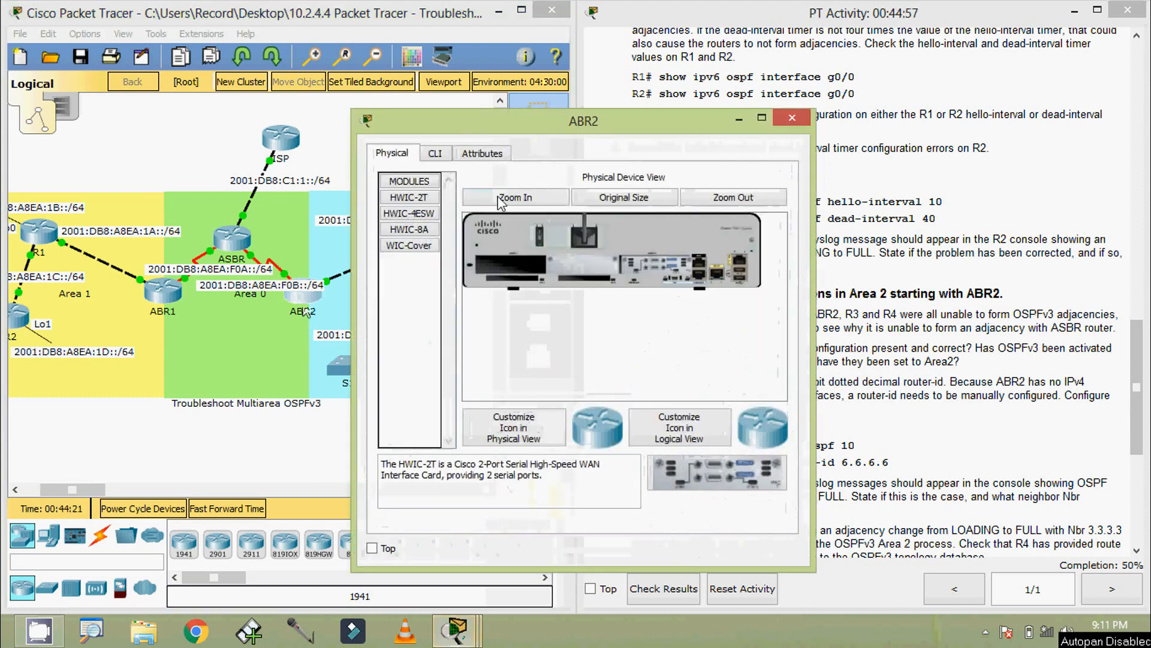
{"action": "left_click", "coordinate": [437, 152]}
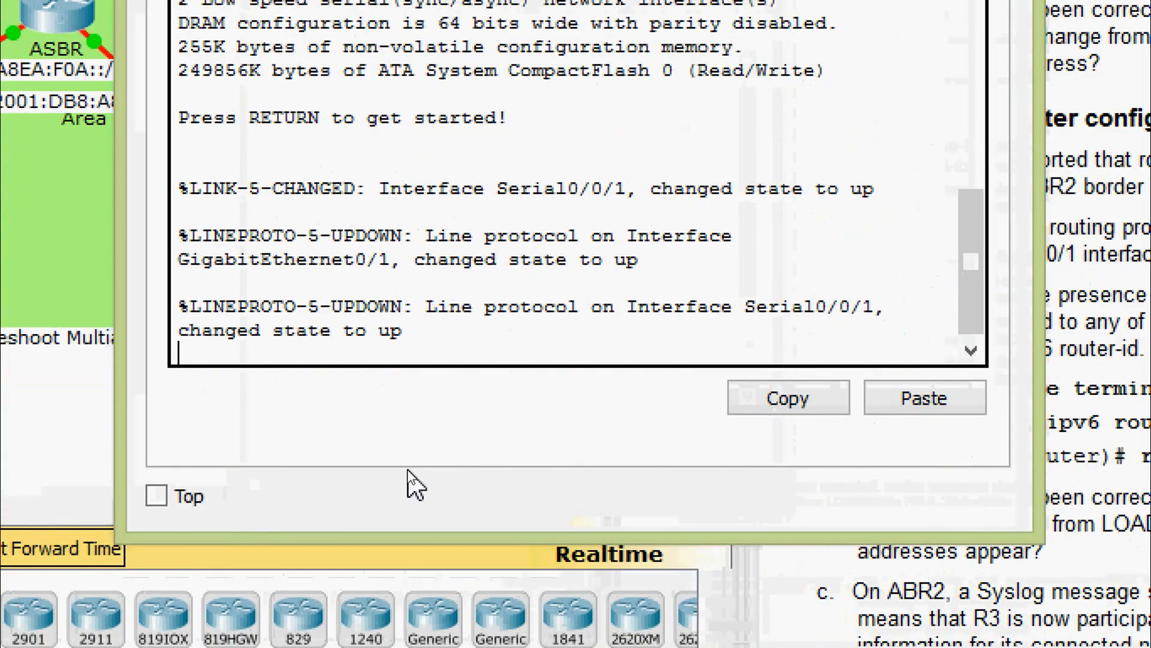
{"action": "key", "text": "Return"}
{"action": "type", "text": "ena"}
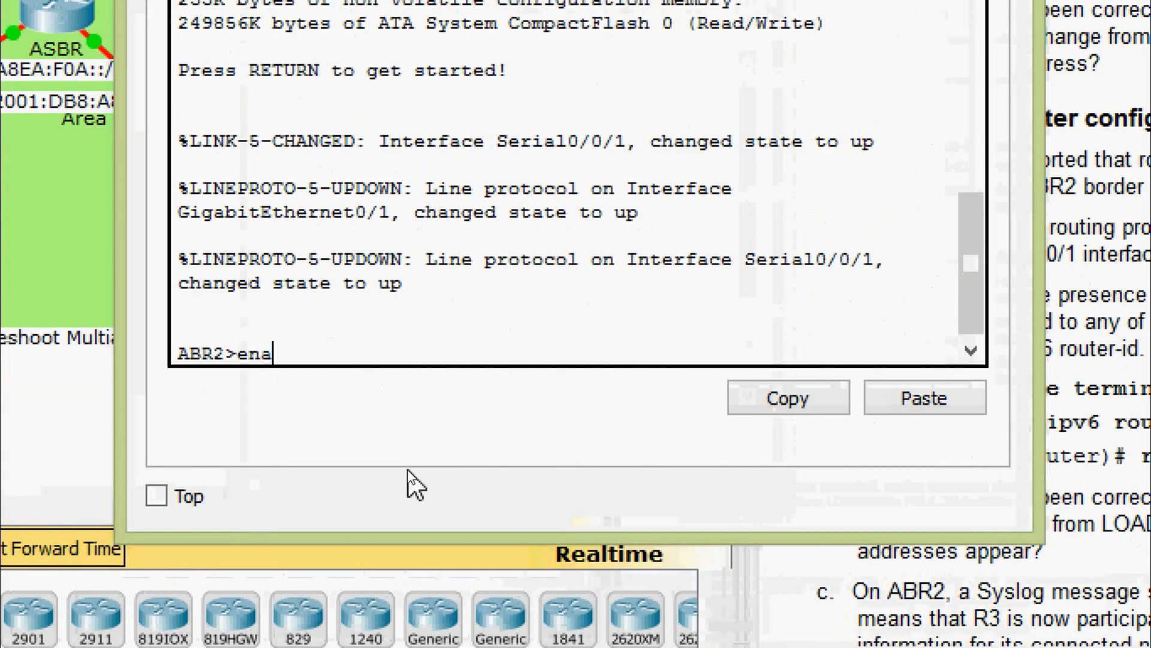
{"action": "key", "text": "Tab"}
{"action": "key", "text": "Return"}
Display ABR2's running configuration
{"action": "type", "text": "sh"}
{"action": "key", "text": "Tab"}
{"action": "type", "text": "ru"}
{"action": "key", "text": "Tab"}
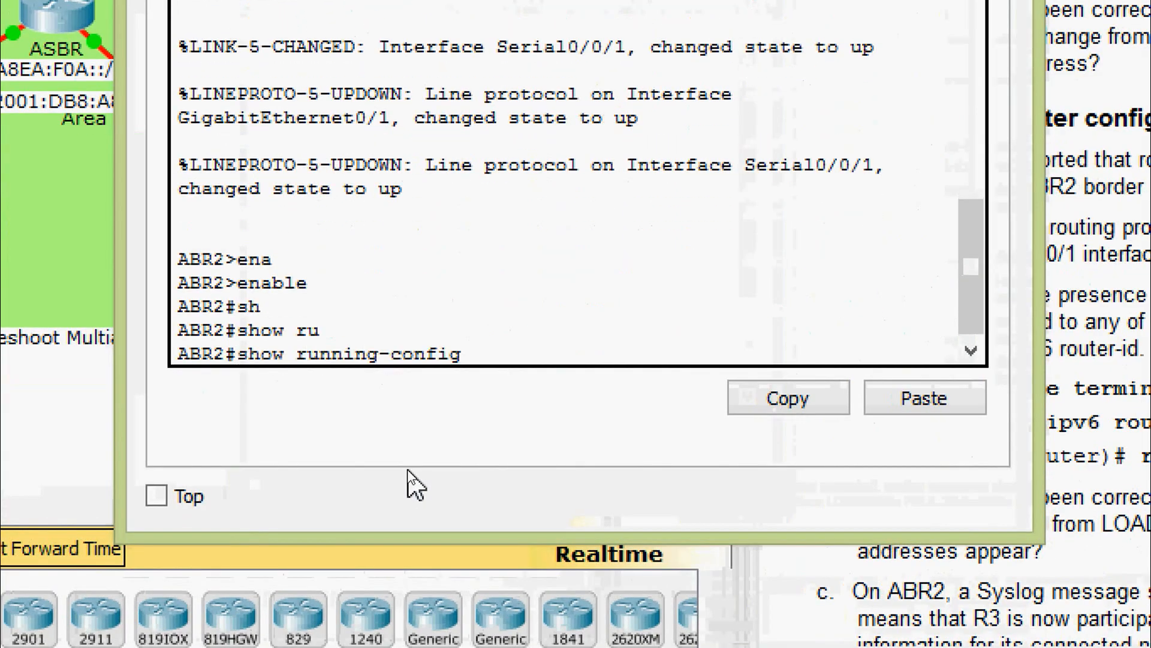
{"action": "key", "text": "Return"}
{"action": "key", "text": "space"}
Check the IPv6 address and OSPF area assignment of GigabitEthernet0/1 in ABR2's running configuration
{"action": "scroll", "coordinate": [430, 249], "scroll_direction": "up", "scroll_amount": 2}
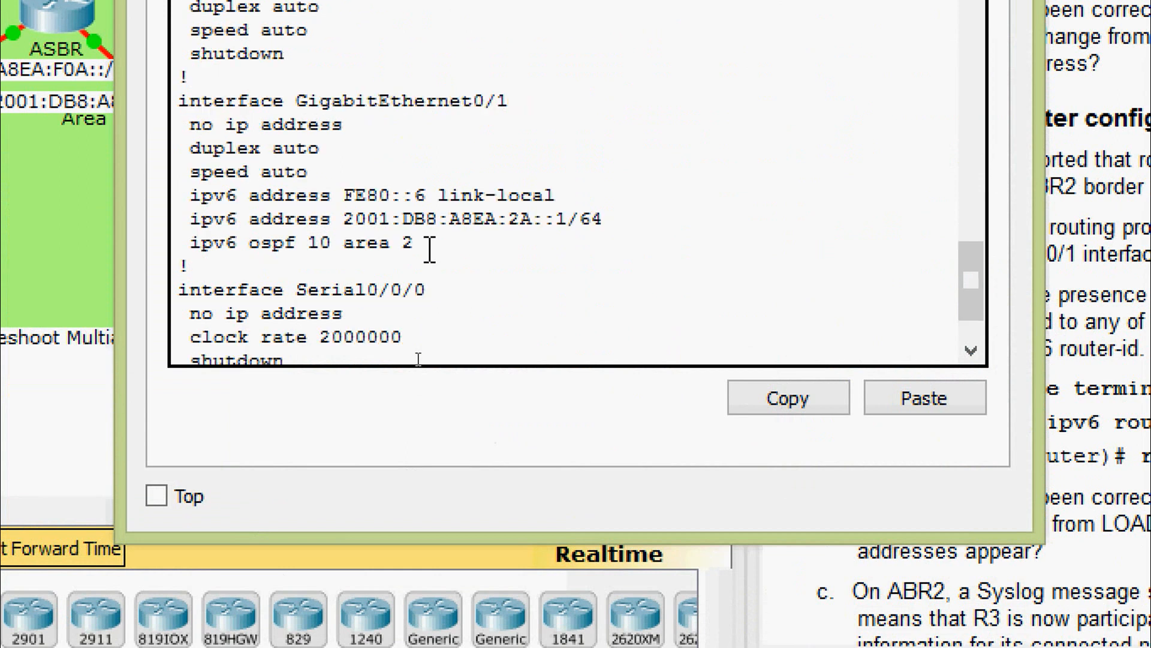
{"action": "scroll", "coordinate": [423, 242], "scroll_direction": "down", "scroll_amount": 2}
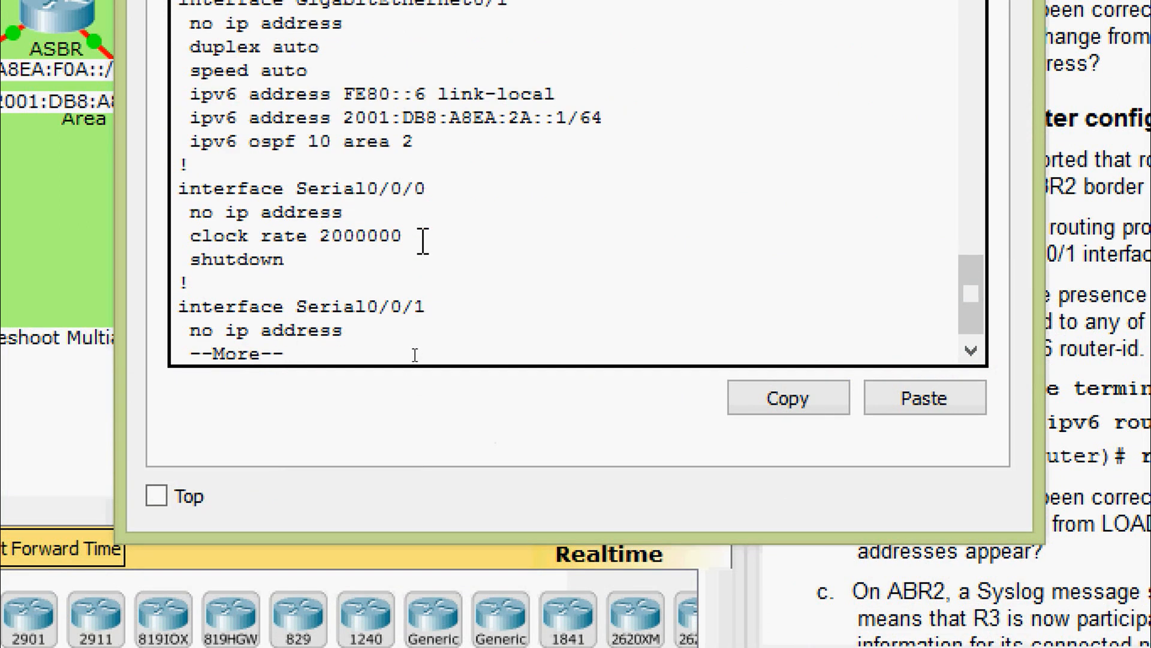
{"action": "scroll", "coordinate": [423, 241], "scroll_direction": "up", "scroll_amount": 2}
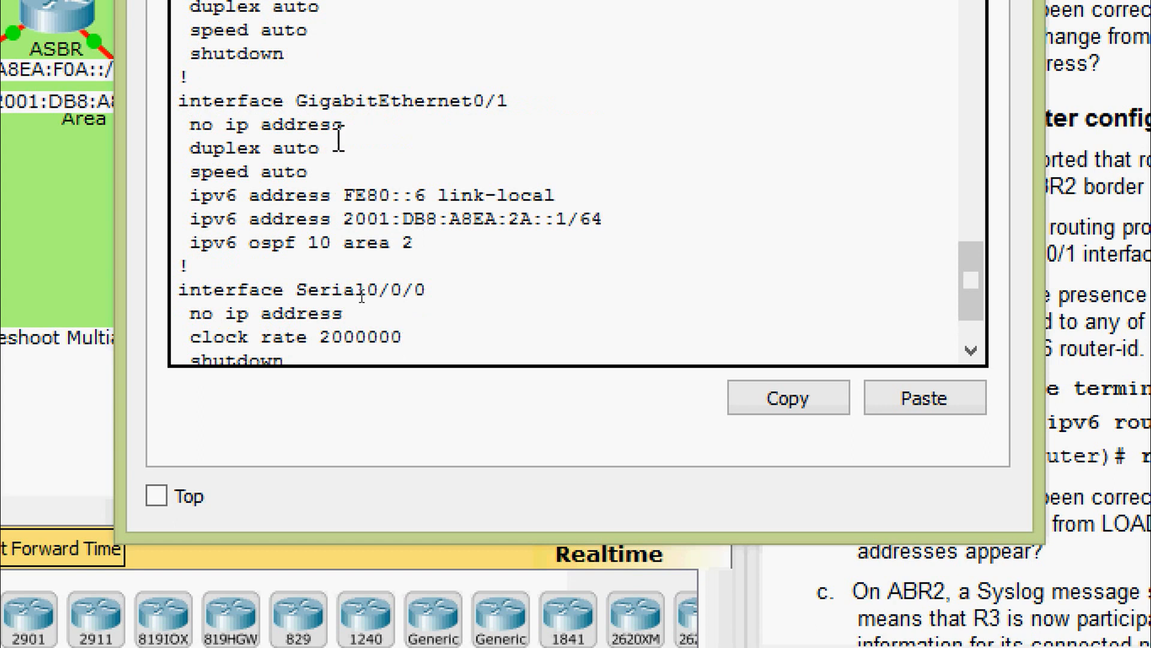
{"action": "left_click_drag", "start_coordinate": [296, 102], "coordinate": [519, 105]}
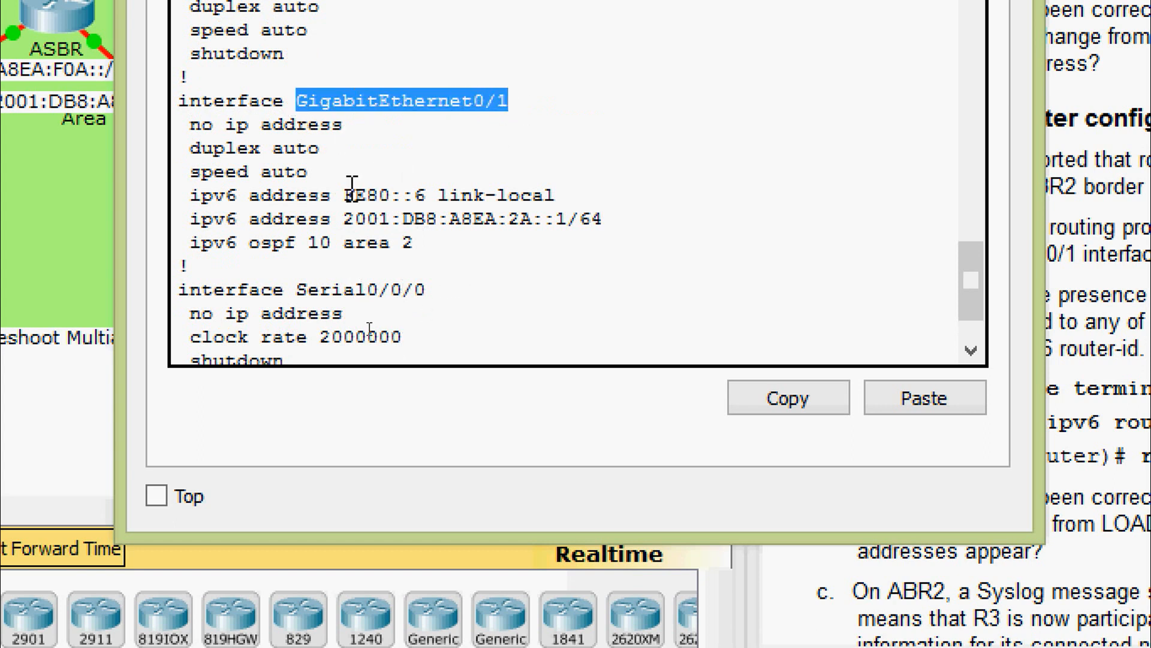
{"action": "left_click_drag", "start_coordinate": [190, 220], "coordinate": [569, 220]}
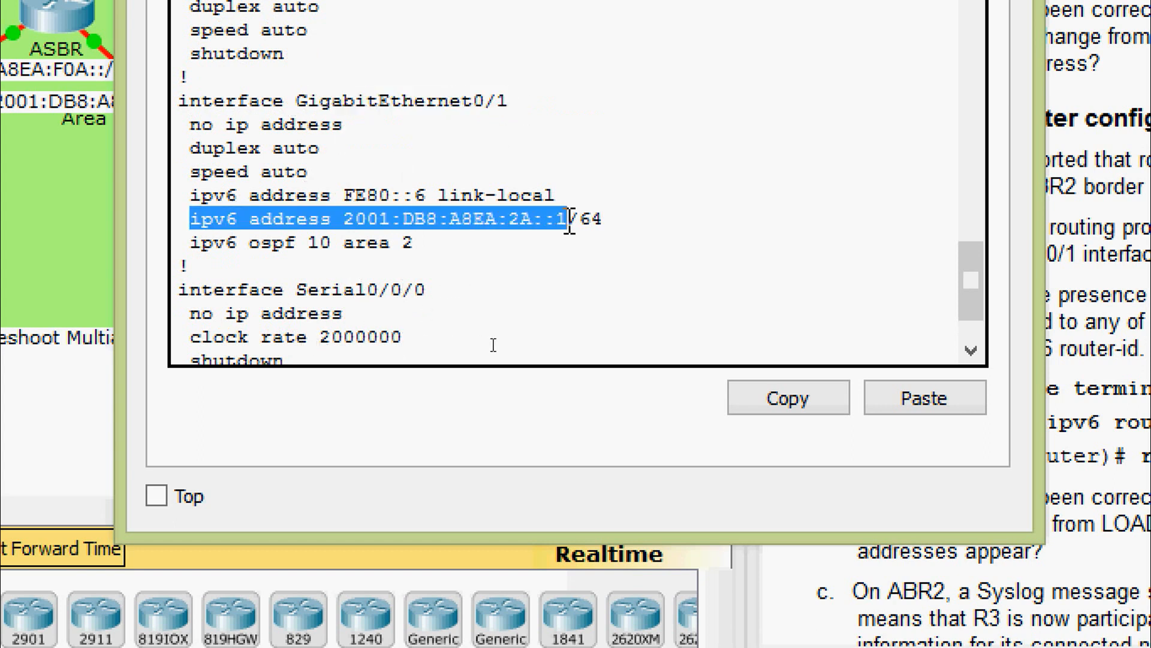
{"action": "left_click_drag", "start_coordinate": [191, 244], "coordinate": [344, 233]}
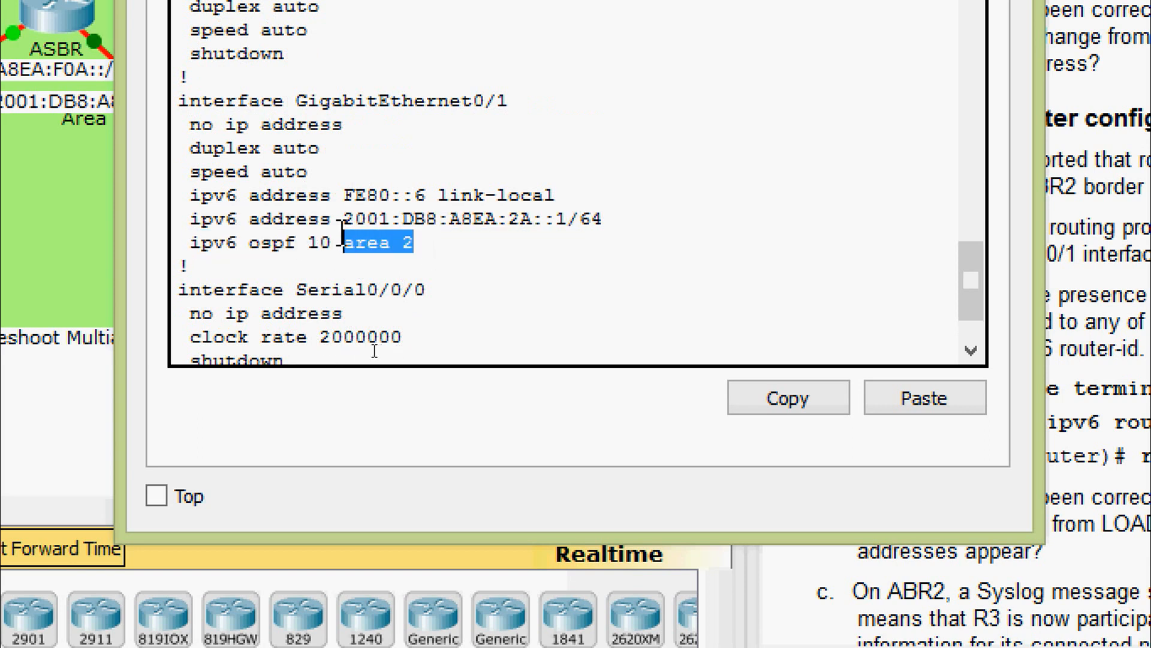
{"action": "left_click", "coordinate": [404, 285]}
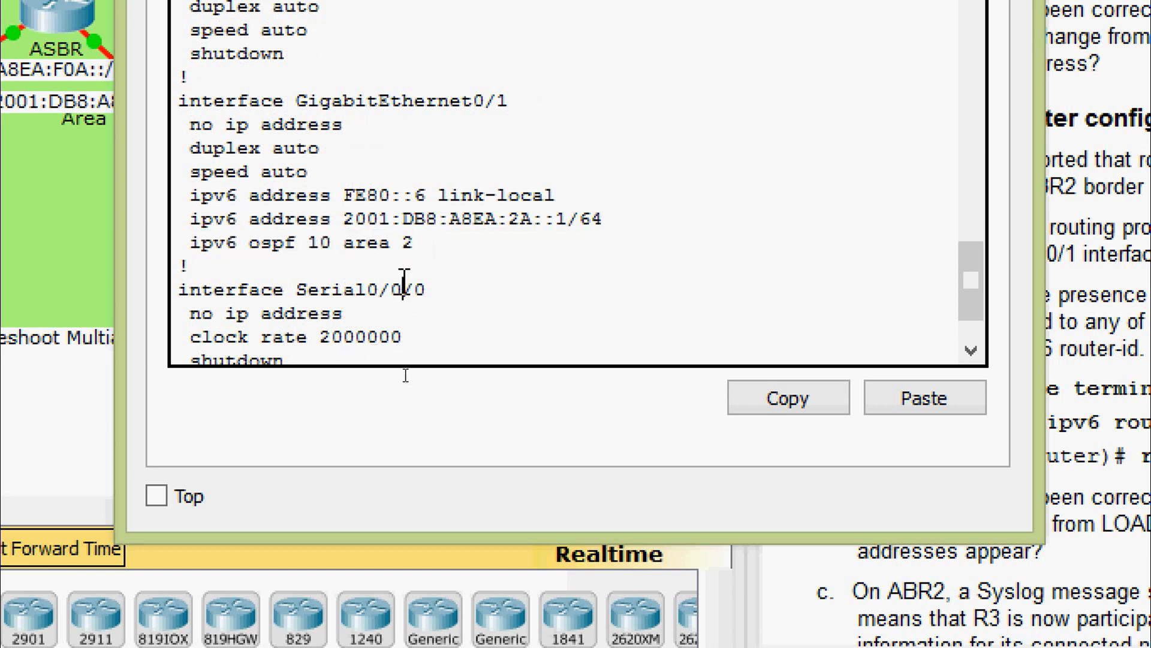
Check the IPv6 address and OSPF area assignment of Serial0/0/1 on ABR2, and move the ABR2 window aside
{"action": "scroll", "coordinate": [403, 264], "scroll_direction": "down", "scroll_amount": 8}
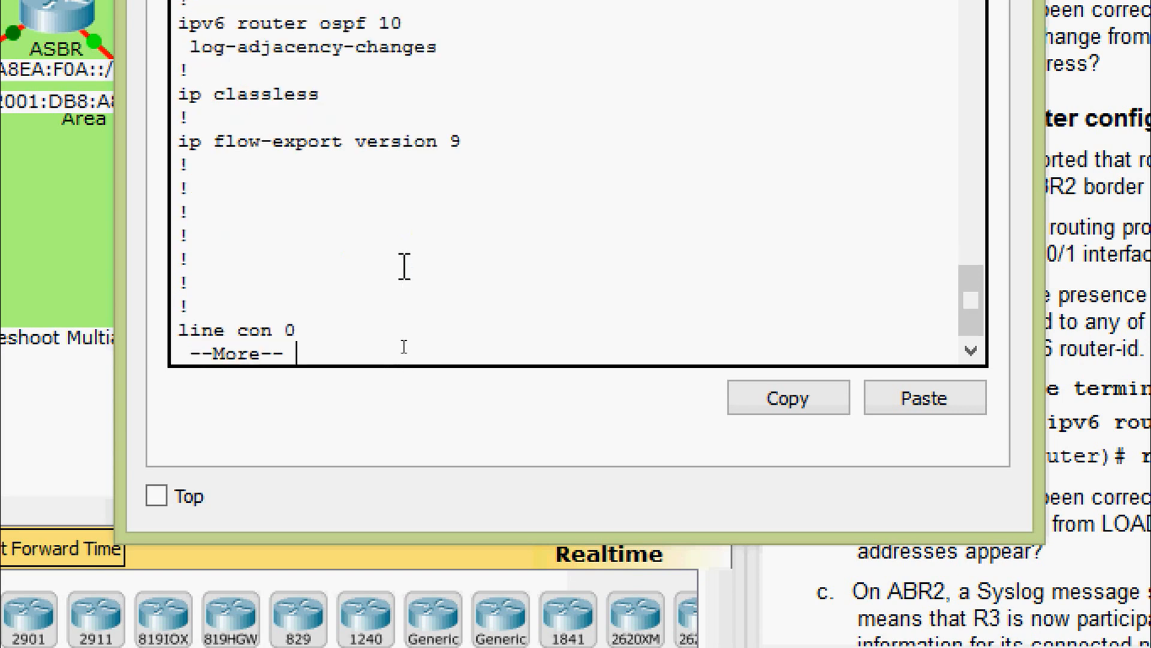
{"action": "scroll", "coordinate": [391, 219], "scroll_direction": "up", "scroll_amount": 4}
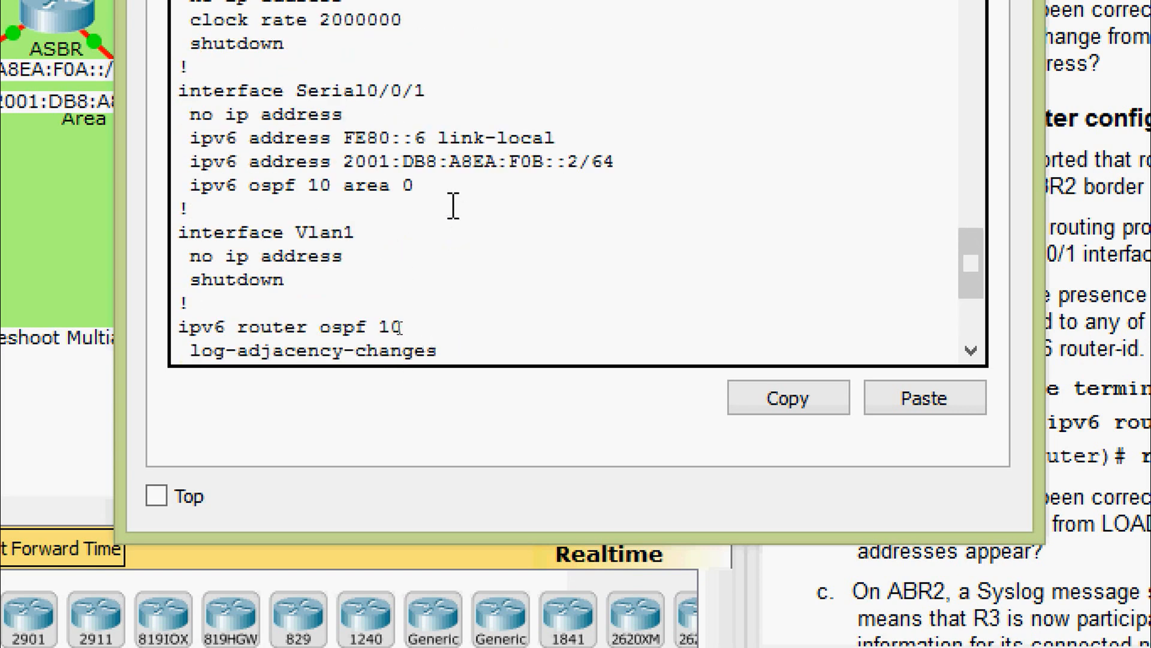
{"action": "left_click_drag", "start_coordinate": [293, 96], "coordinate": [442, 90]}
{"action": "left_click_drag", "start_coordinate": [190, 157], "coordinate": [645, 156]}
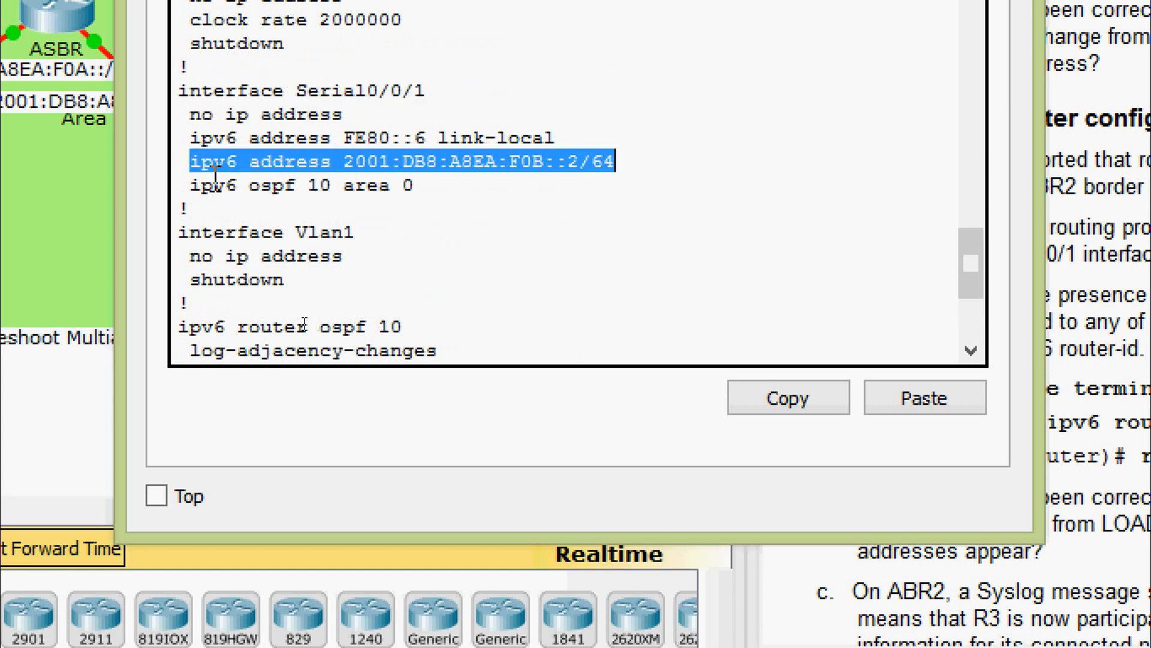
{"action": "left_click_drag", "start_coordinate": [190, 185], "coordinate": [450, 184]}
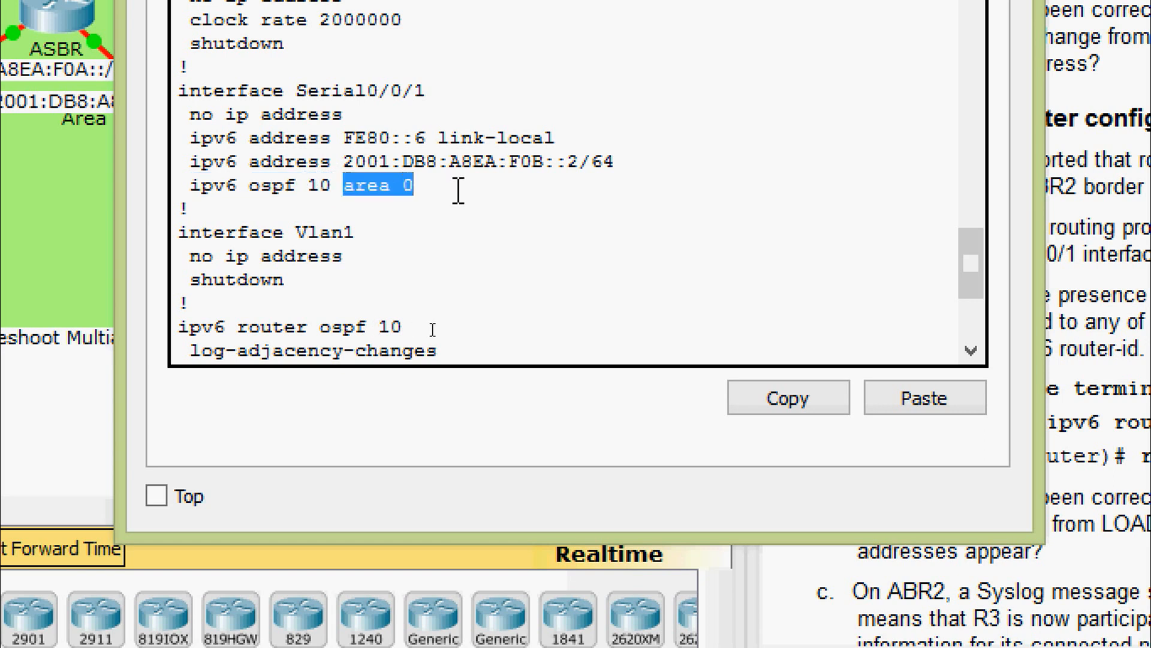
{"action": "left_click", "coordinate": [424, 187]}
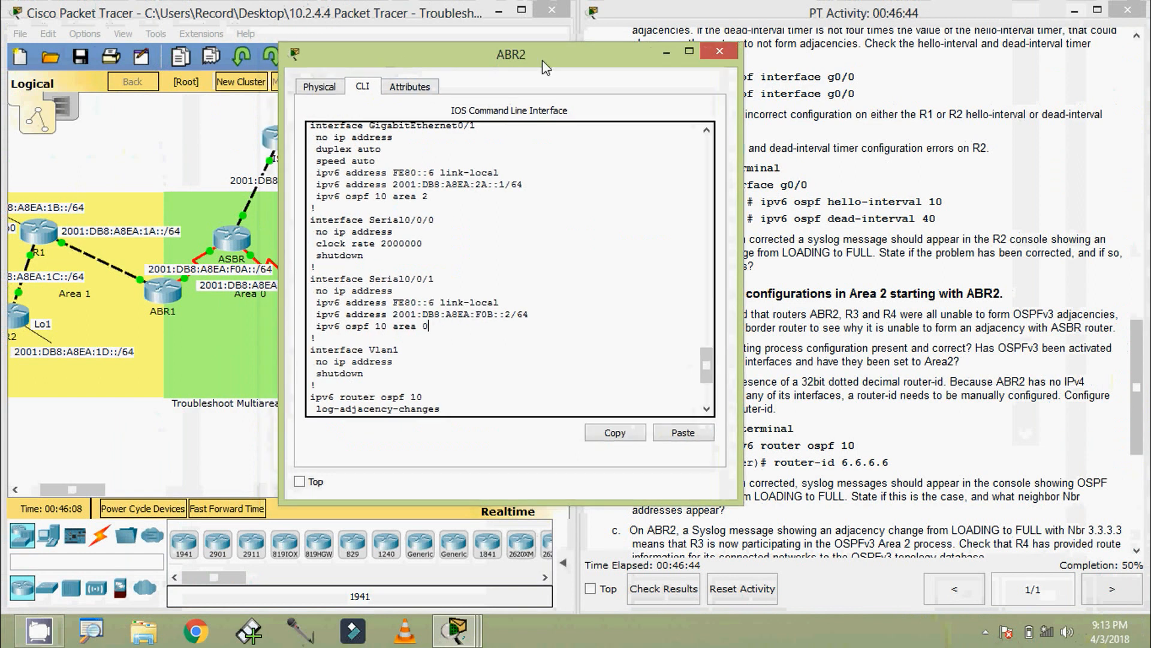
{"action": "left_click_drag", "start_coordinate": [409, 60], "coordinate": [754, 55]}
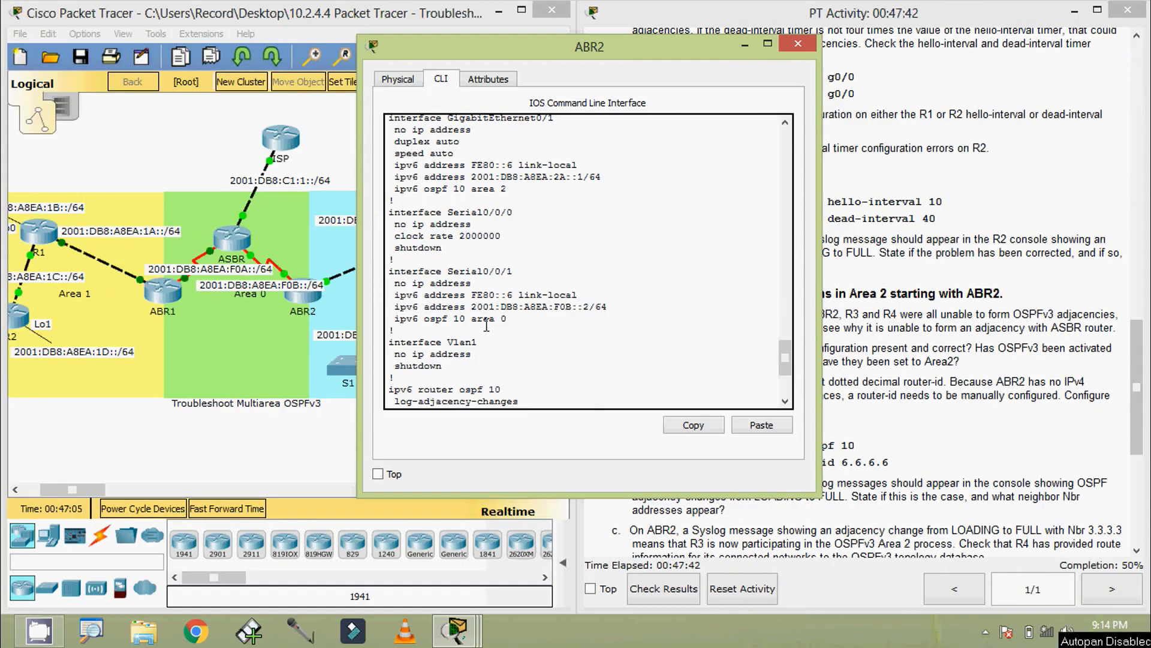
Examine the IPv6 OSPF process 10 section of ABR2's running configuration through to the end of the listing
{"action": "scroll", "coordinate": [545, 312], "scroll_direction": "down", "scroll_amount": 8}
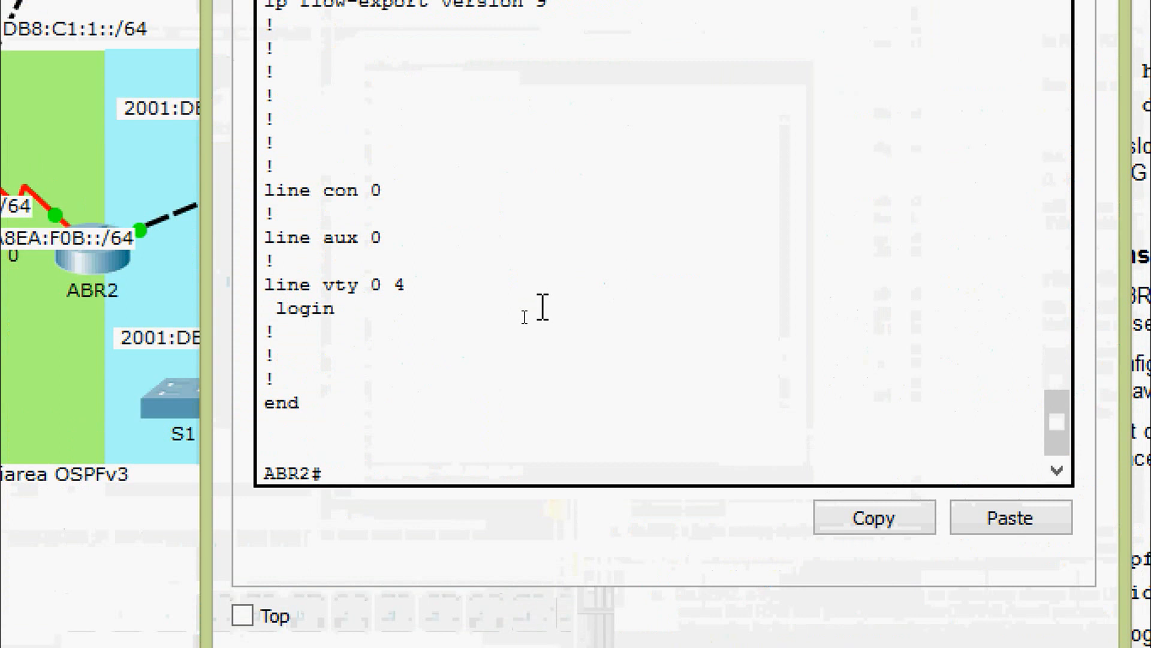
{"action": "scroll", "coordinate": [536, 305], "scroll_direction": "up", "scroll_amount": 6}
{"action": "scroll", "coordinate": [535, 303], "scroll_direction": "up", "scroll_amount": 1}
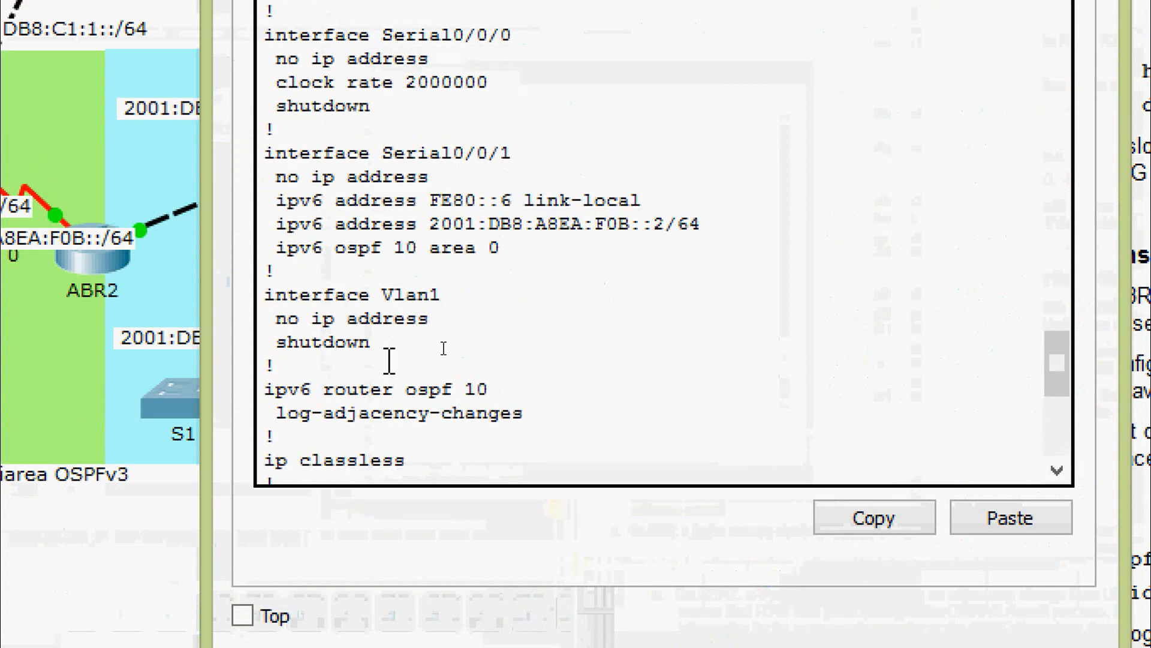
{"action": "left_click_drag", "start_coordinate": [271, 387], "coordinate": [506, 391]}
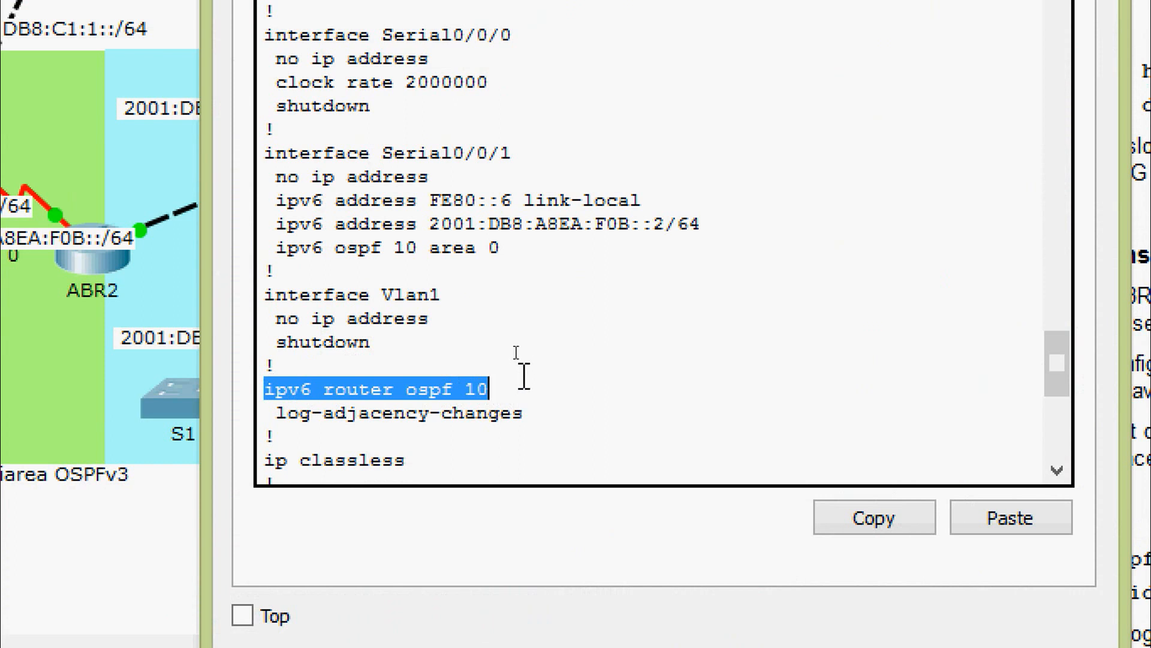
{"action": "scroll", "coordinate": [515, 365], "scroll_direction": "down", "scroll_amount": 7}
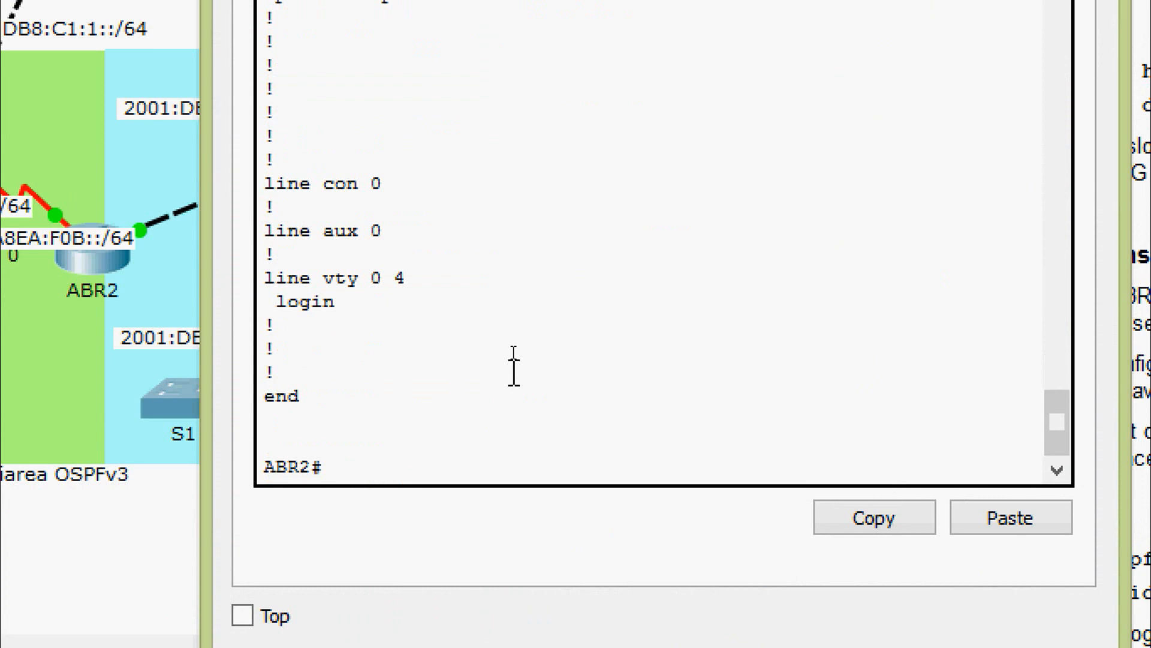
{"action": "scroll", "coordinate": [514, 366], "scroll_direction": "up", "scroll_amount": 7}
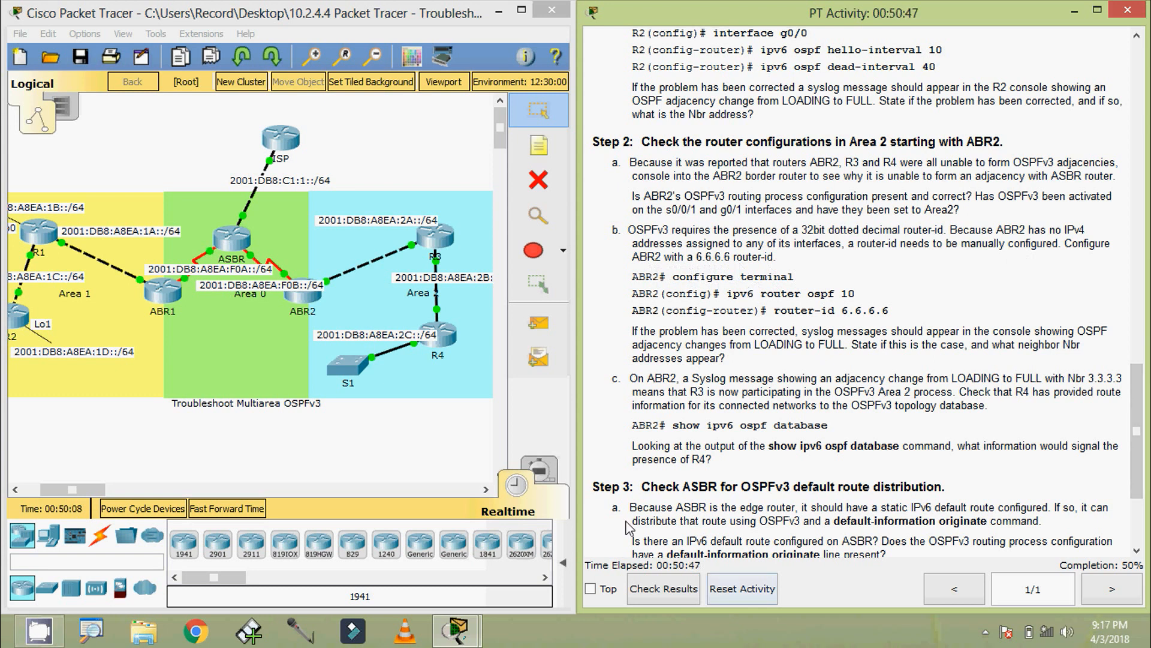
Open ABR2's command-line console again and enter global configuration mode
{"action": "left_click", "coordinate": [307, 293]}
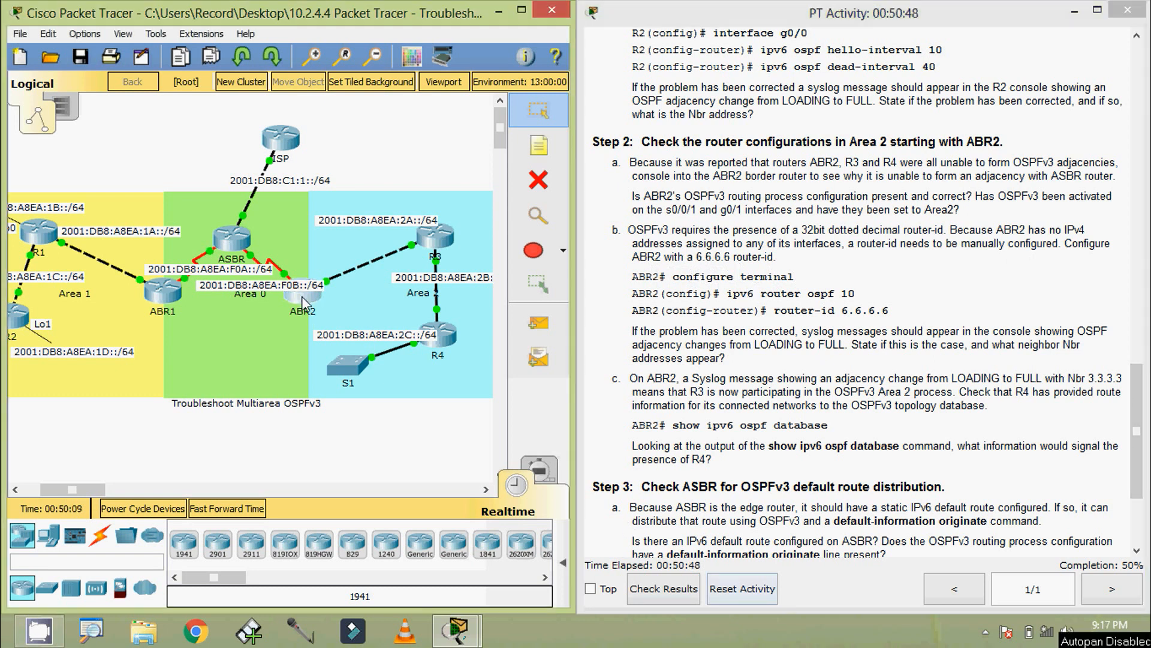
{"action": "left_click_drag", "start_coordinate": [497, 116], "coordinate": [563, 54]}
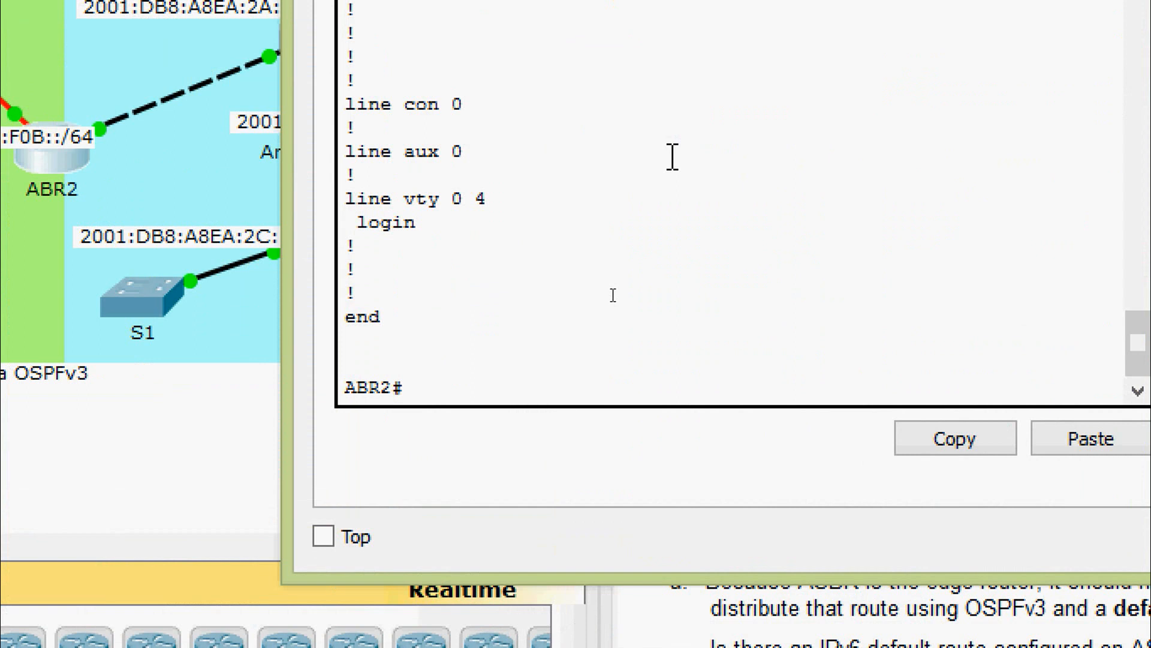
{"action": "type", "text": "conf"}
{"action": "key", "text": "Tab"}
{"action": "type", "text": "t"}
{"action": "key", "text": "Tab"}
{"action": "key", "text": "Return"}
{"action": "key", "text": "Return"}
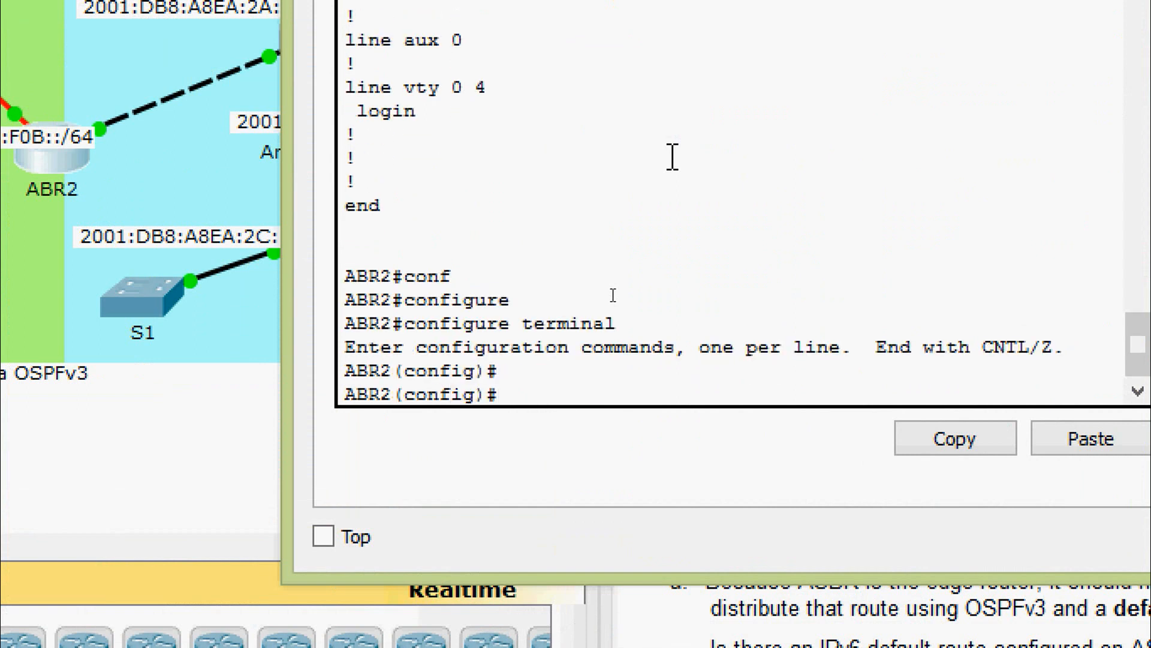
Enter router configuration mode for IPv6 OSPF process 10 on ABR2
{"action": "key", "text": "Return"}
{"action": "type", "text": "ipv"}
{"action": "key", "text": "Tab"}
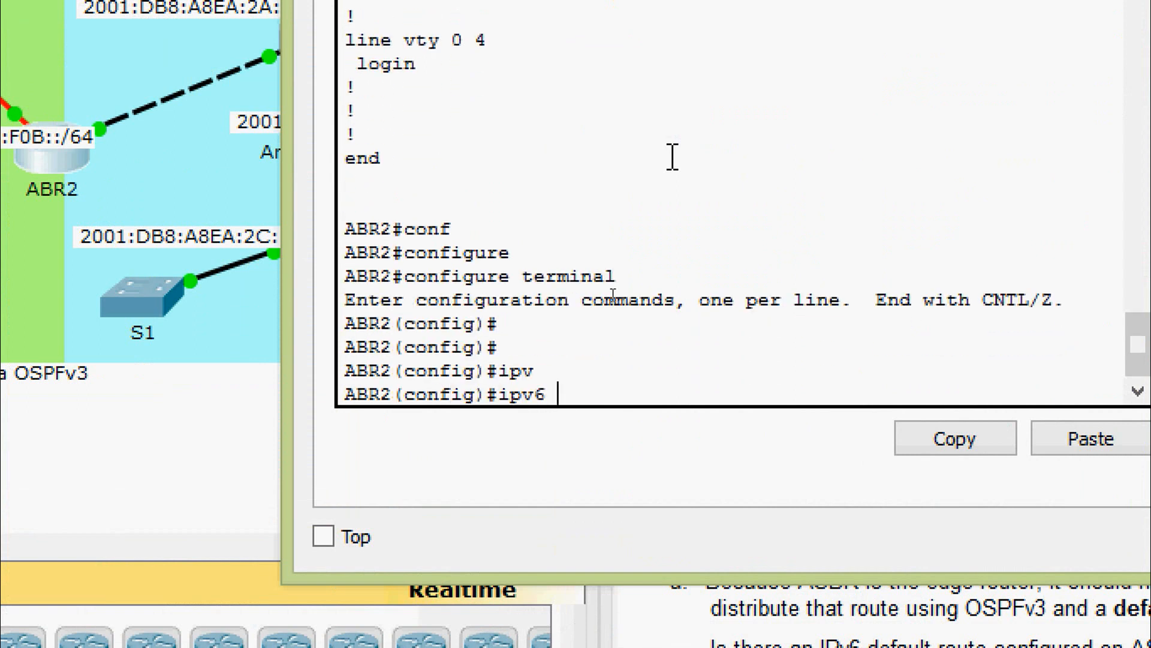
{"action": "type", "text": "router"}
{"action": "key", "text": "Tab"}
{"action": "type", "text": "os"}
{"action": "key", "text": "Tab"}
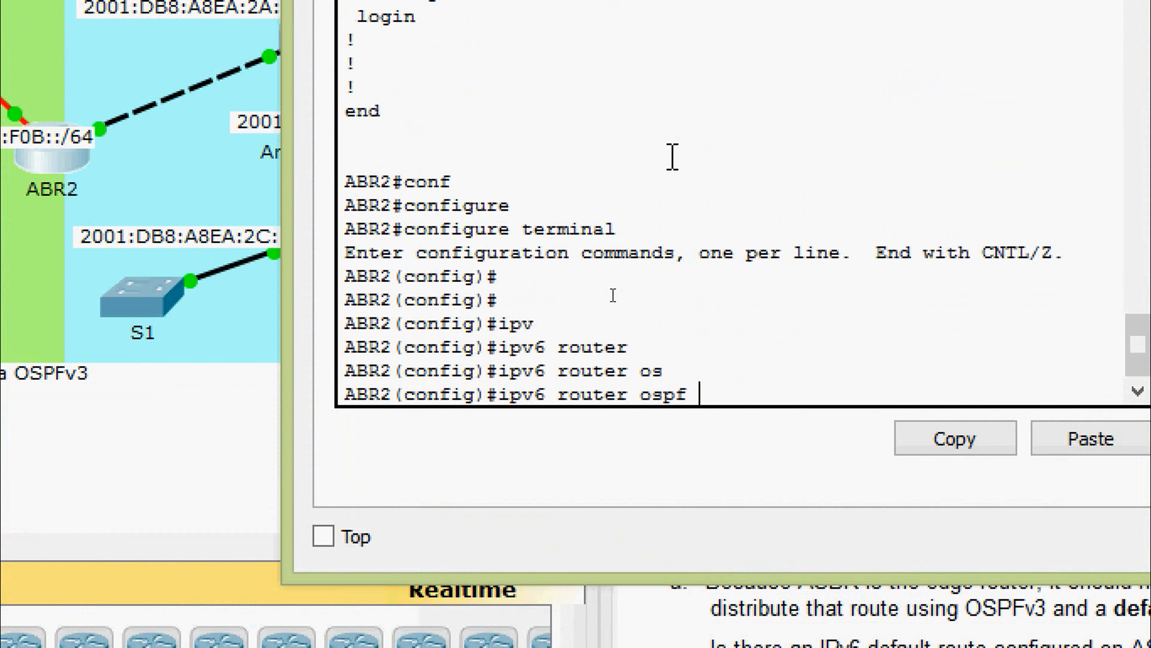
{"action": "type", "text": "10"}
{"action": "key", "text": "Return"}
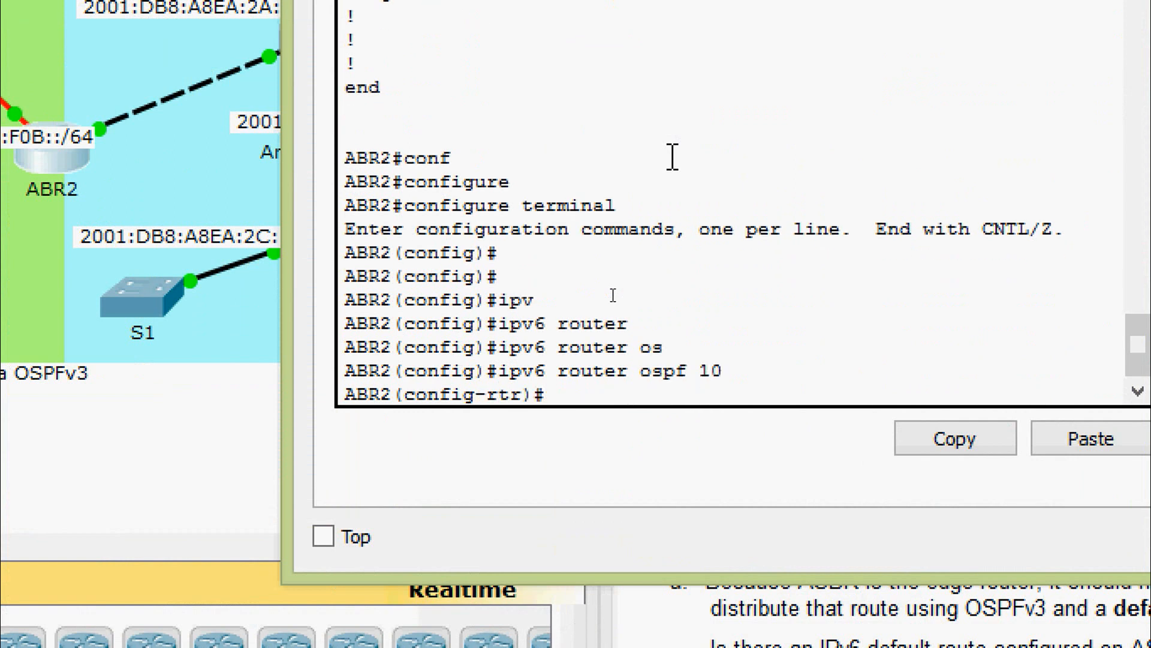
Set ABR2's OSPFv3 router ID to 6.6.6.6
{"action": "type", "text": "router"}
{"action": "key", "text": "Tab"}
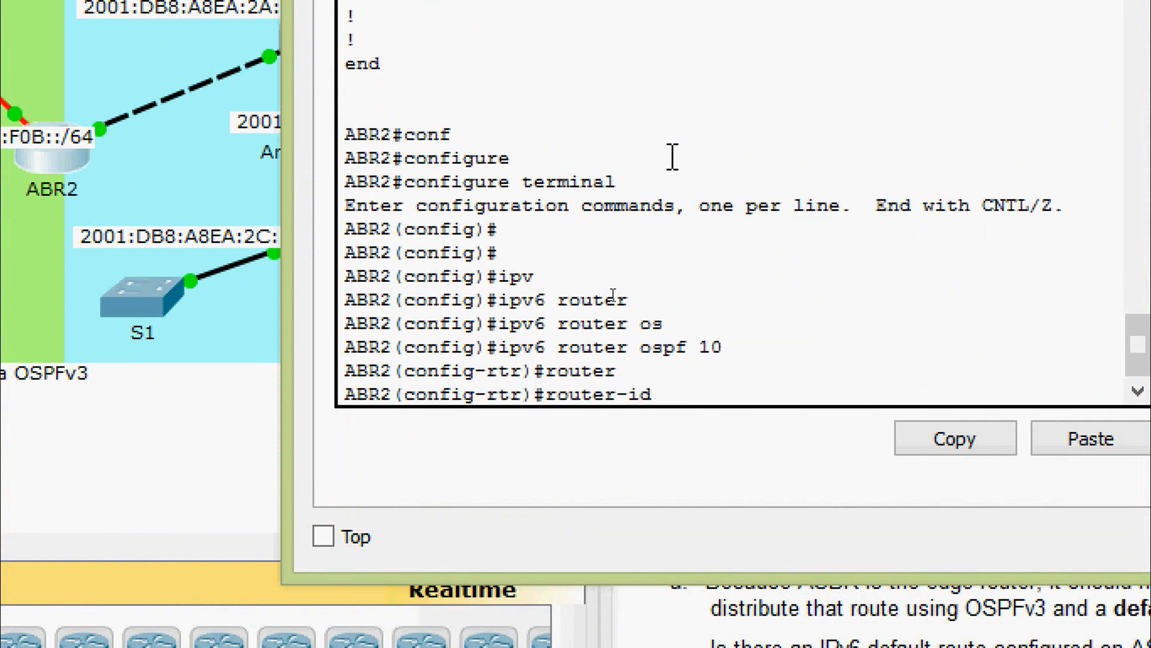
{"action": "type", "text": "6.6.6.6"}
{"action": "key", "text": "Return"}
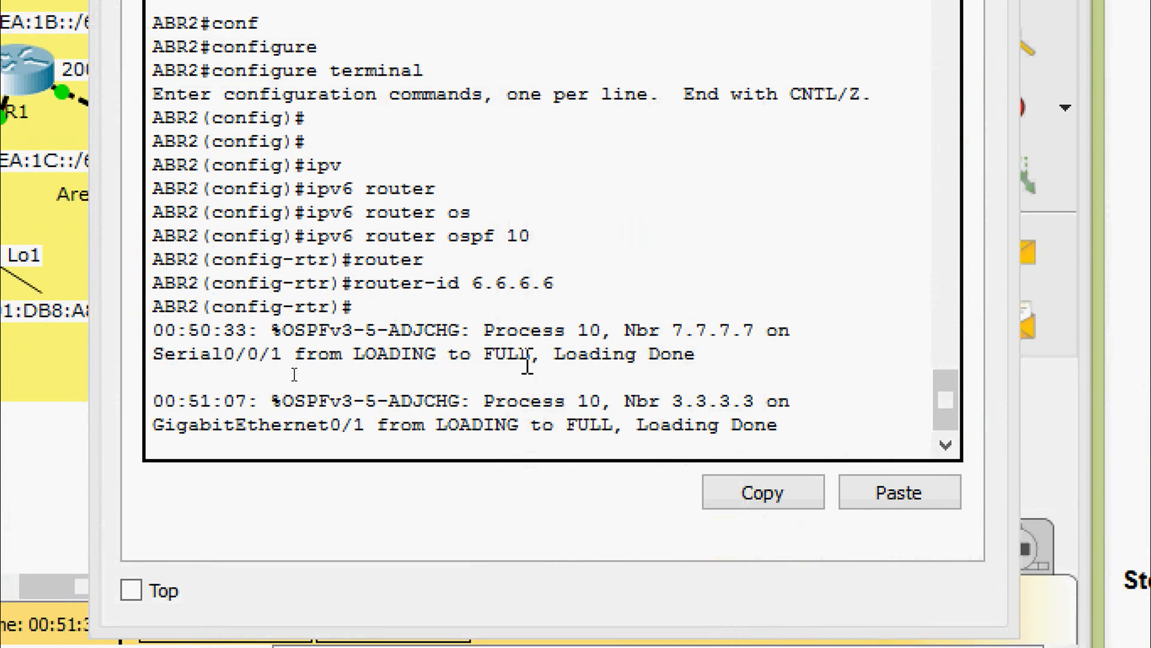
Check the neighbor IDs and interfaces named in ABR2's two OSPFv3 adjacency messages
{"action": "left_click_drag", "start_coordinate": [625, 330], "coordinate": [770, 331]}
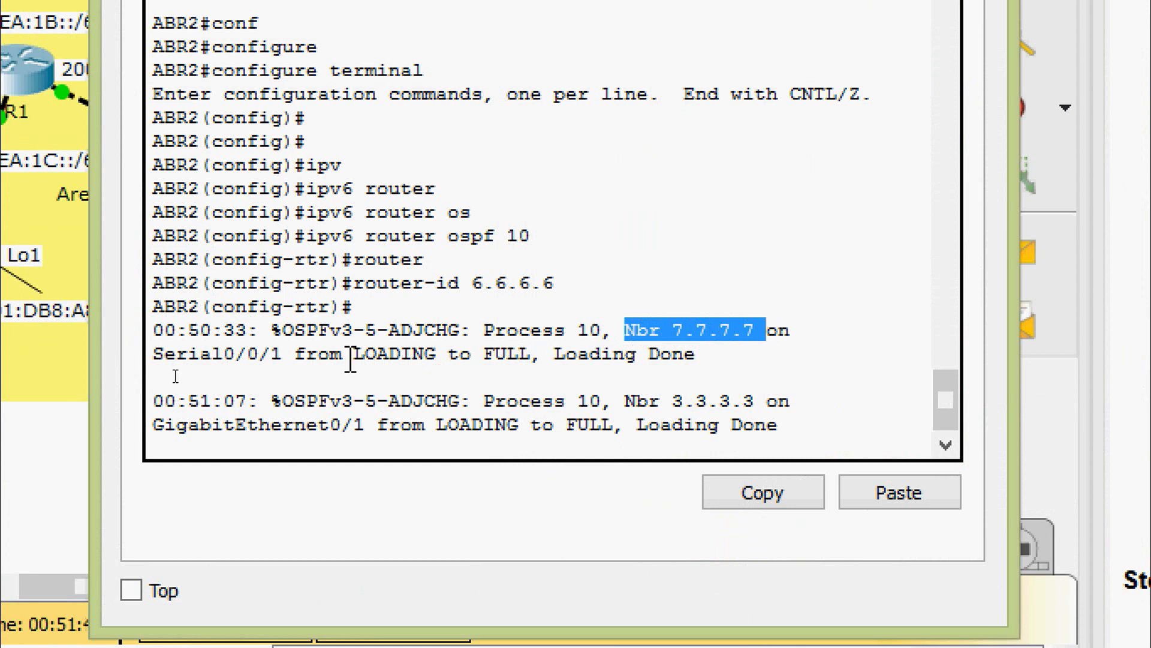
{"action": "left_click_drag", "start_coordinate": [154, 353], "coordinate": [295, 353]}
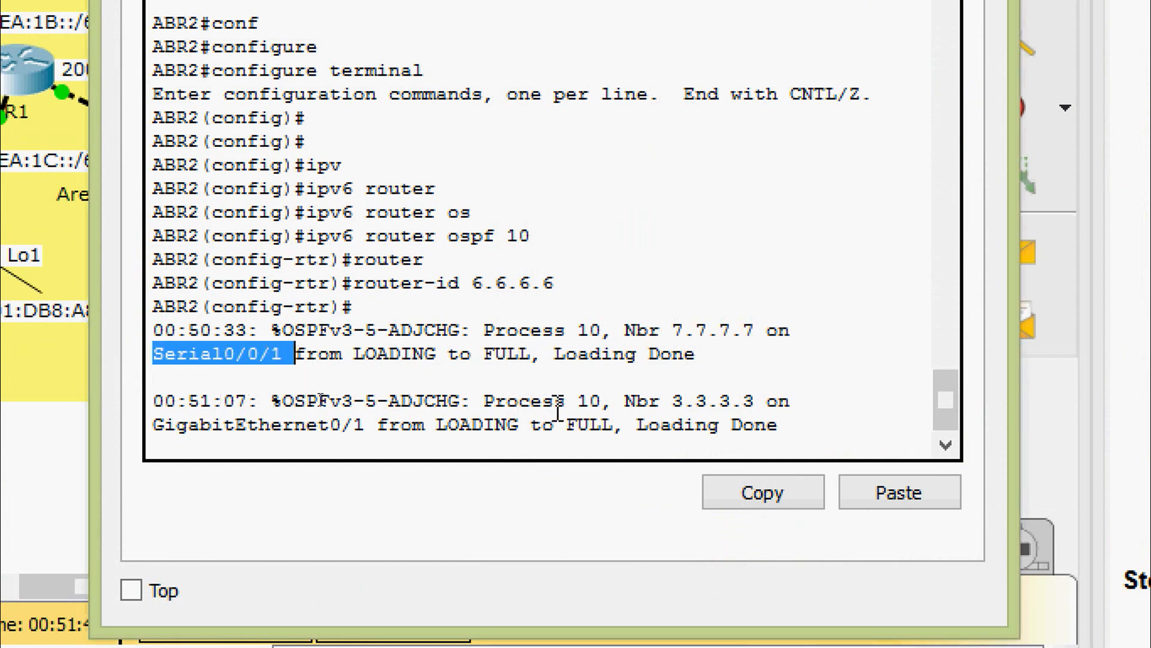
{"action": "left_click_drag", "start_coordinate": [617, 401], "coordinate": [778, 399]}
{"action": "left_click_drag", "start_coordinate": [154, 425], "coordinate": [378, 427]}
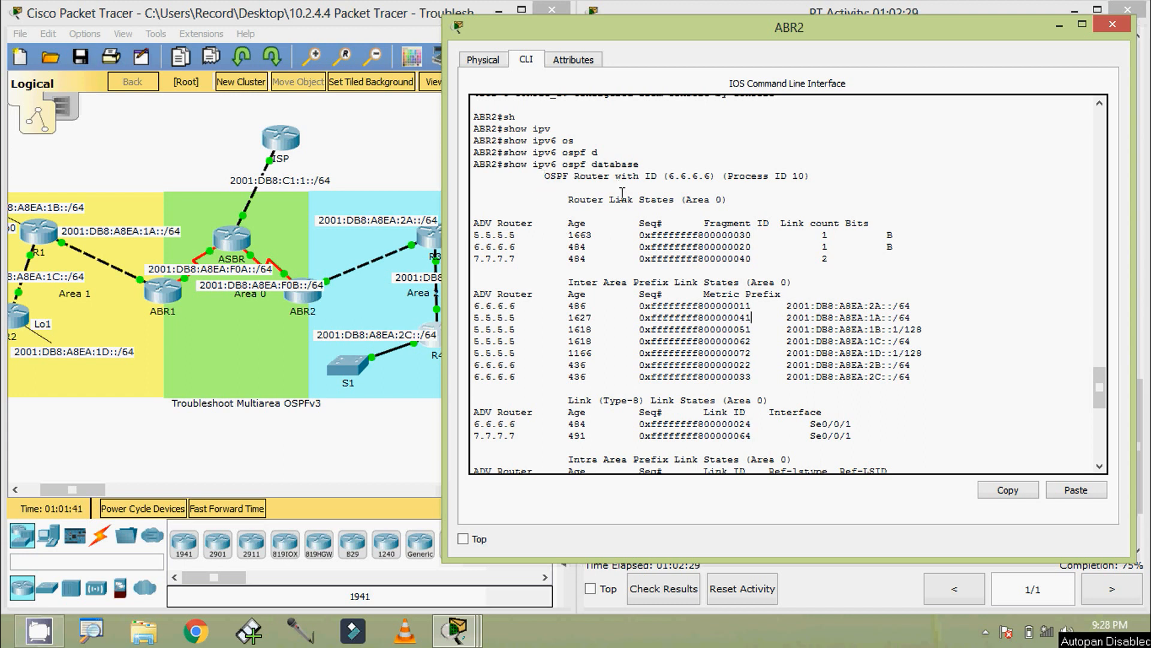
Examine ABR2's OSPFv3 database for the 2001:DB8:A8EA:2C::/64 prefix of the network connected to R4
{"action": "scroll", "coordinate": [686, 264], "scroll_direction": "down", "scroll_amount": 3}
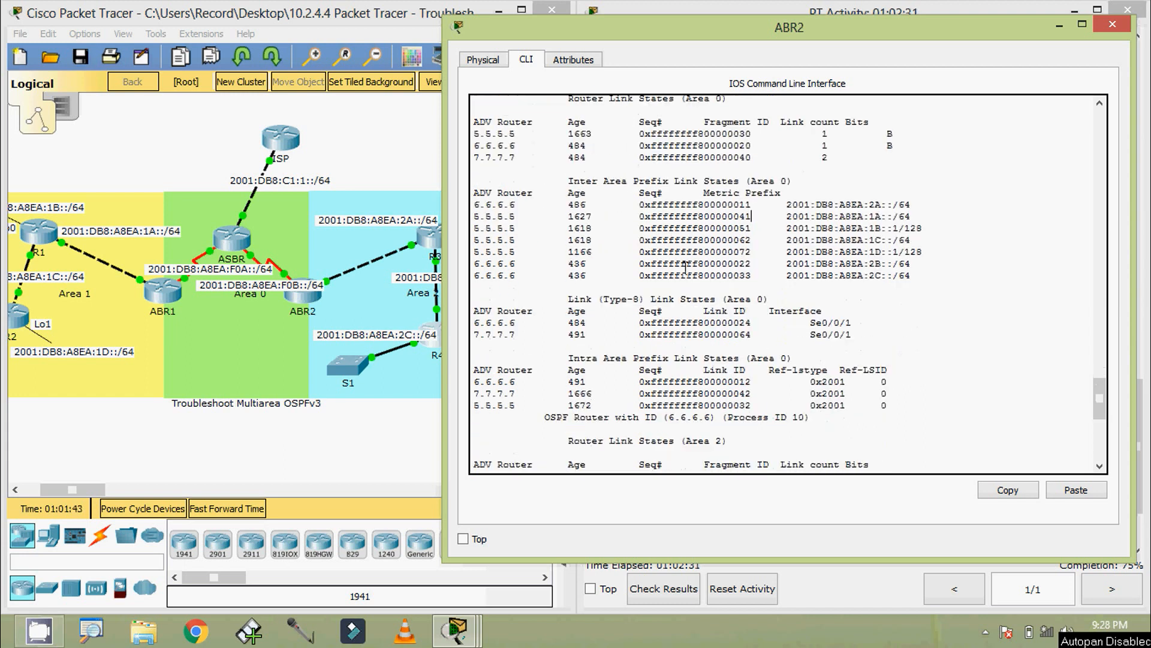
{"action": "scroll", "coordinate": [686, 268], "scroll_direction": "down", "scroll_amount": 10}
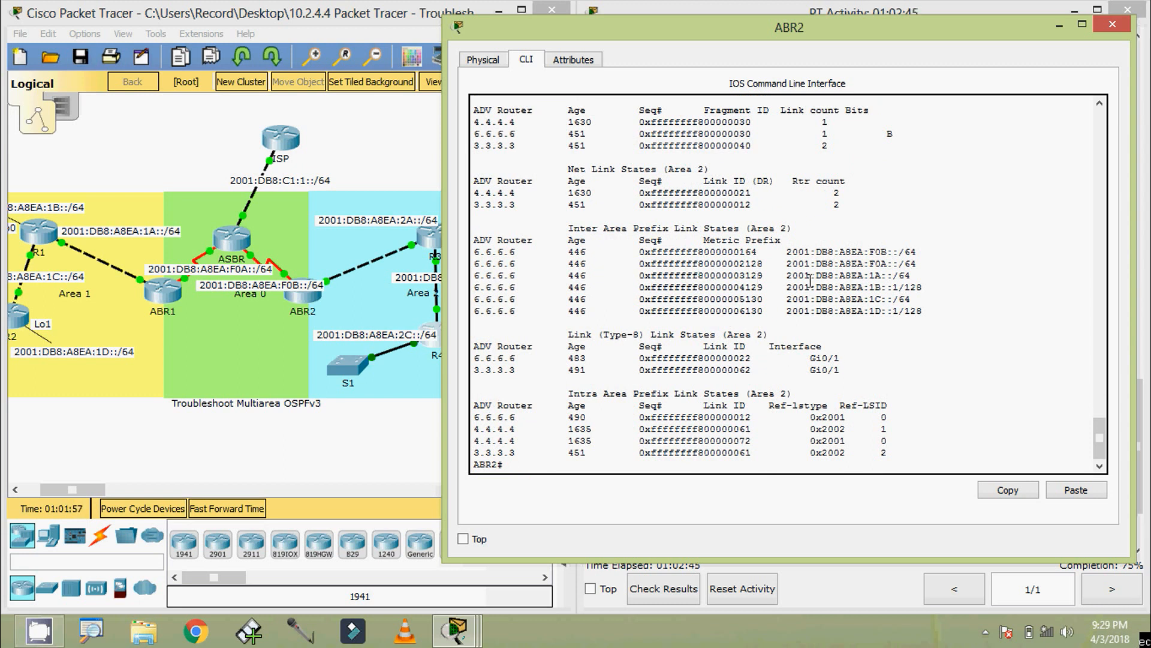
{"action": "scroll", "coordinate": [789, 317], "scroll_direction": "up", "scroll_amount": 6}
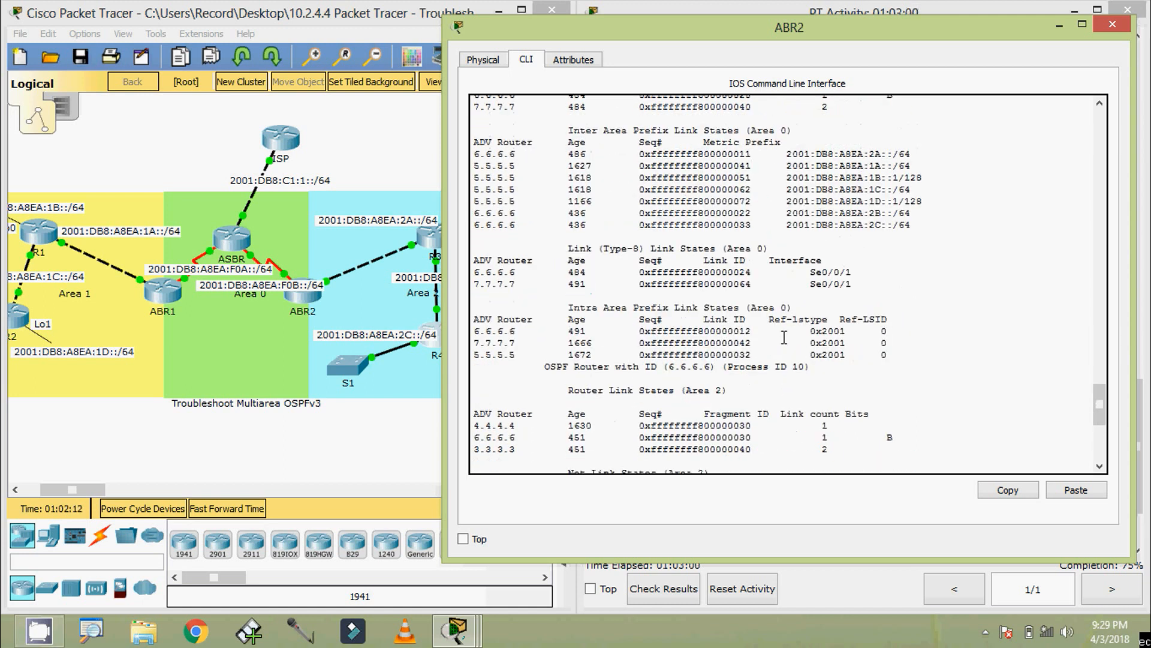
{"action": "left_click_drag", "start_coordinate": [787, 229], "coordinate": [912, 229]}
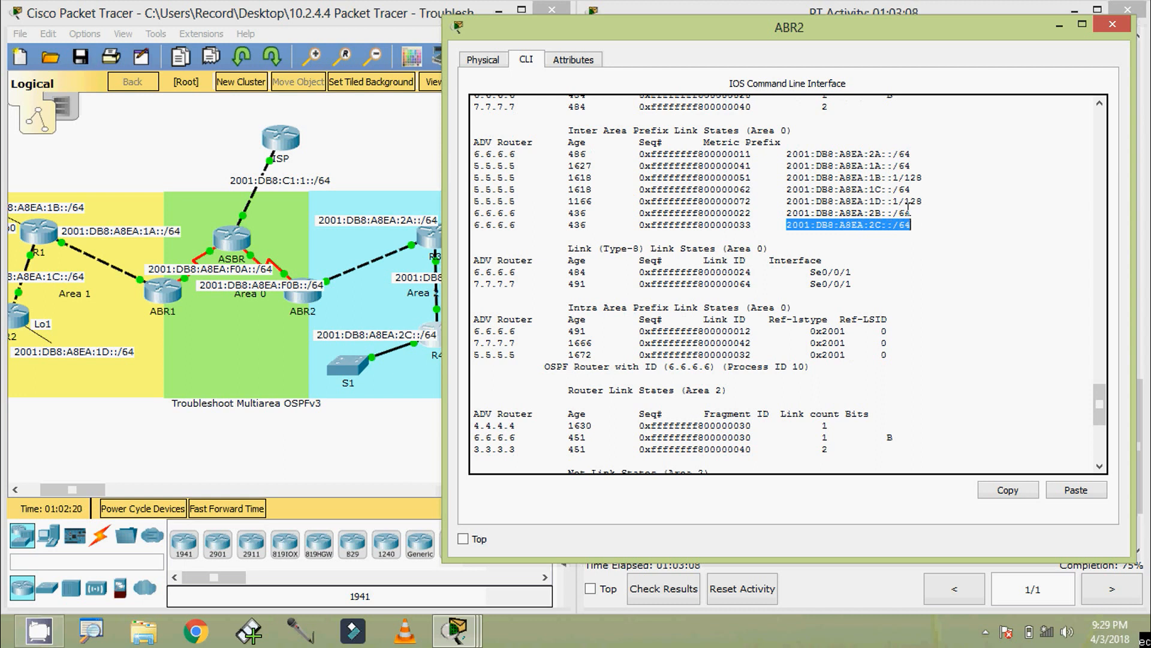
{"action": "left_click_drag", "start_coordinate": [778, 35], "coordinate": [822, 35]}
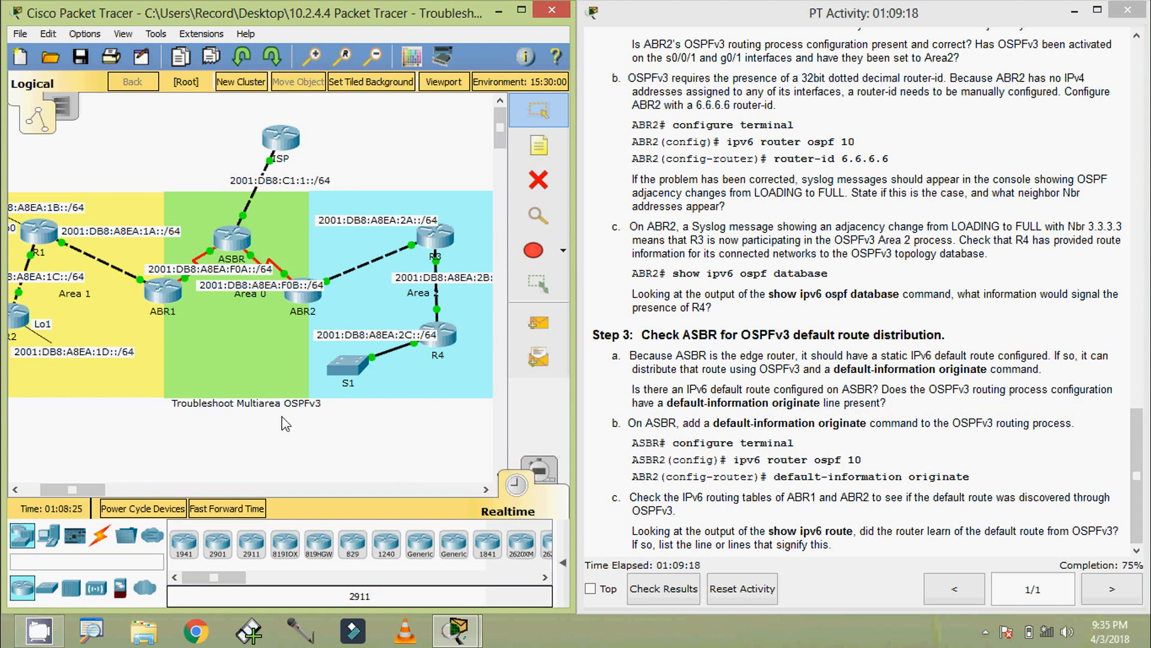
Open ASBR's command-line console and enter privileged EXEC mode
{"action": "left_click", "coordinate": [232, 240]}
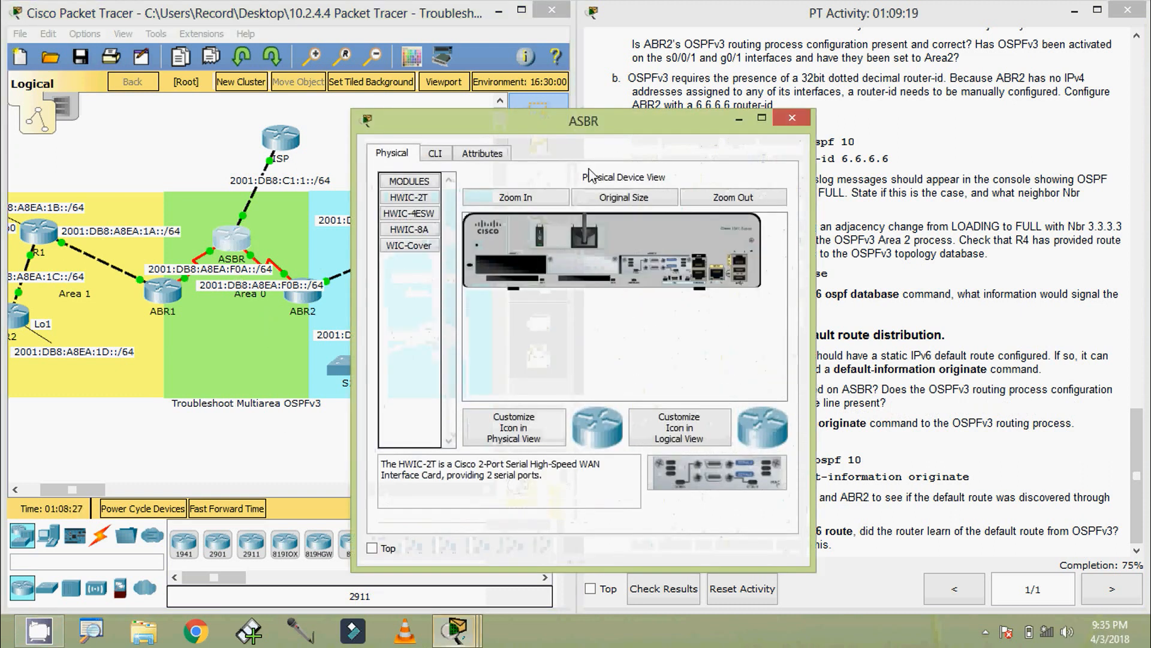
{"action": "left_click", "coordinate": [389, 140]}
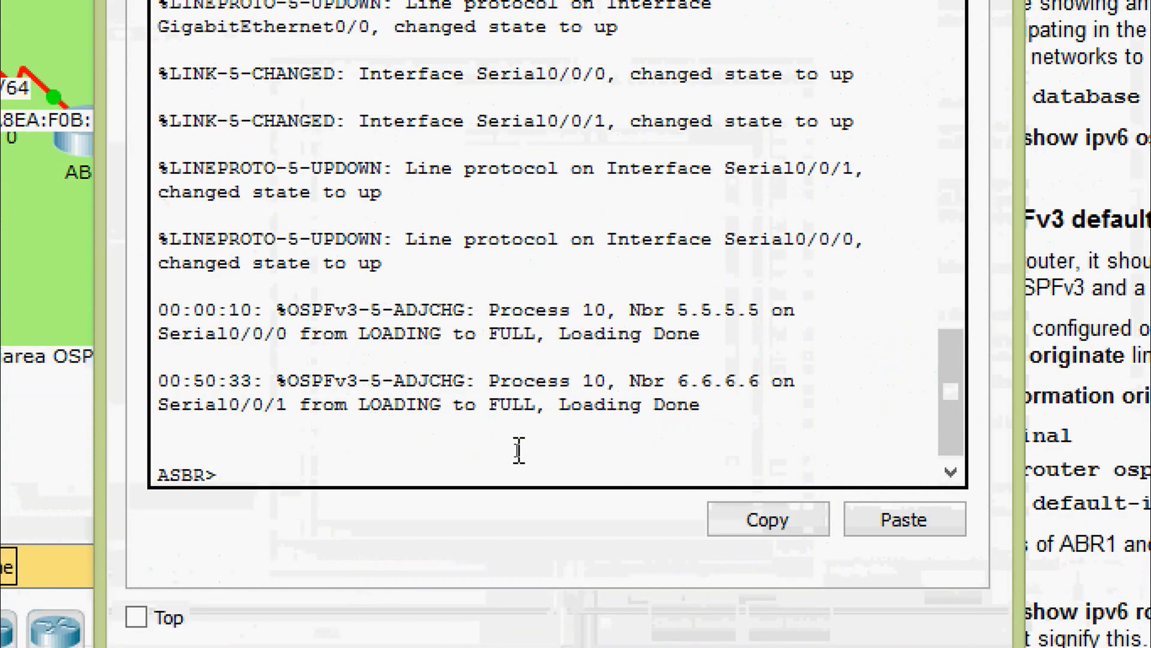
{"action": "type", "text": "en"}
{"action": "key", "text": "Tab"}
{"action": "key", "text": "Return"}
{"action": "key", "text": "Return"}
Display ASBR's running configuration through to the end of the listing
{"action": "type", "text": "sh"}
{"action": "key", "text": "Tab"}
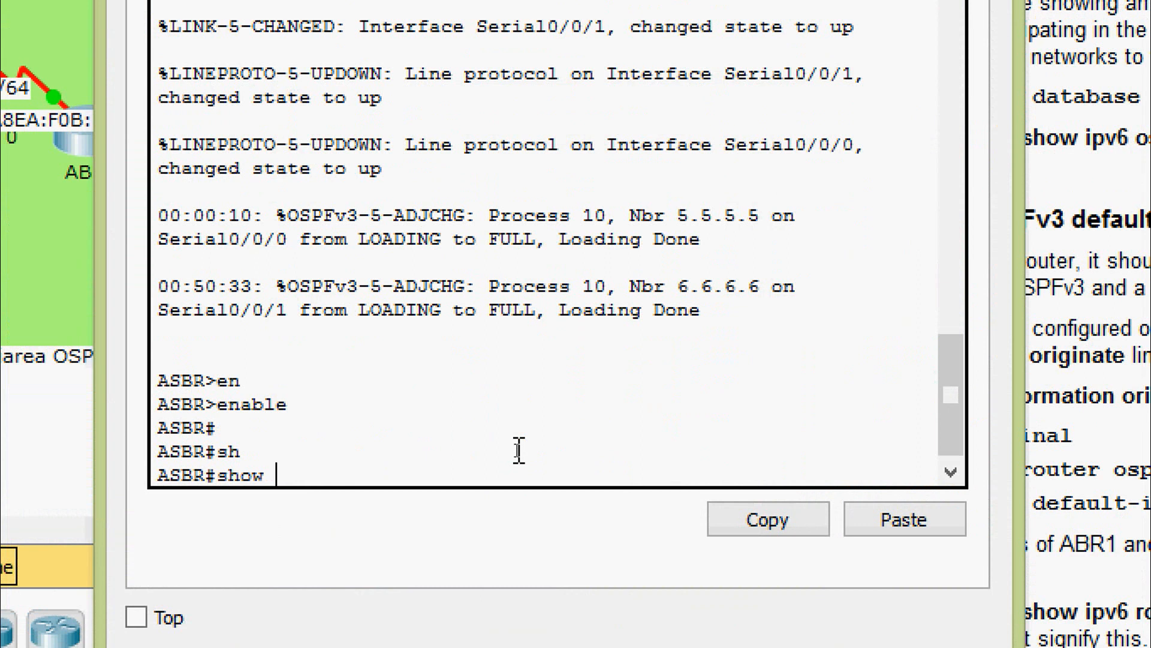
{"action": "type", "text": "ru"}
{"action": "key", "text": "Tab"}
{"action": "key", "text": "Return"}
{"action": "key", "text": "space"}
{"action": "key", "text": "space"}
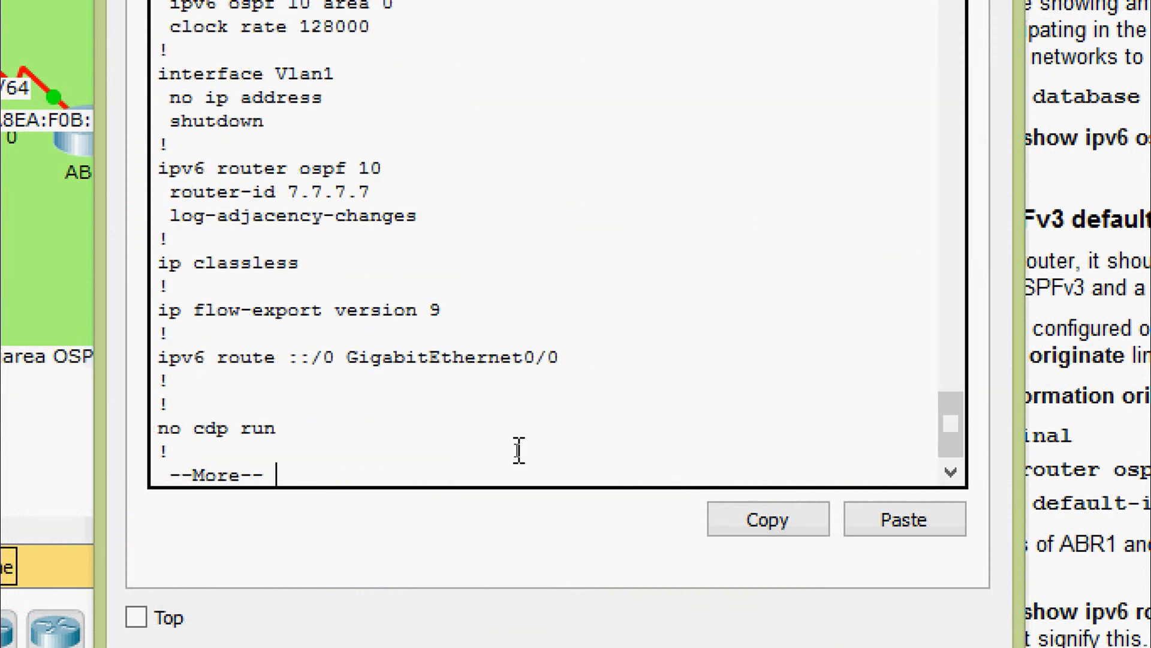
{"action": "key", "text": "space"}
Check the IPv6 default route and the OSPF process 10 section in ASBR's running configuration
{"action": "scroll", "coordinate": [534, 432], "scroll_direction": "up", "scroll_amount": 5}
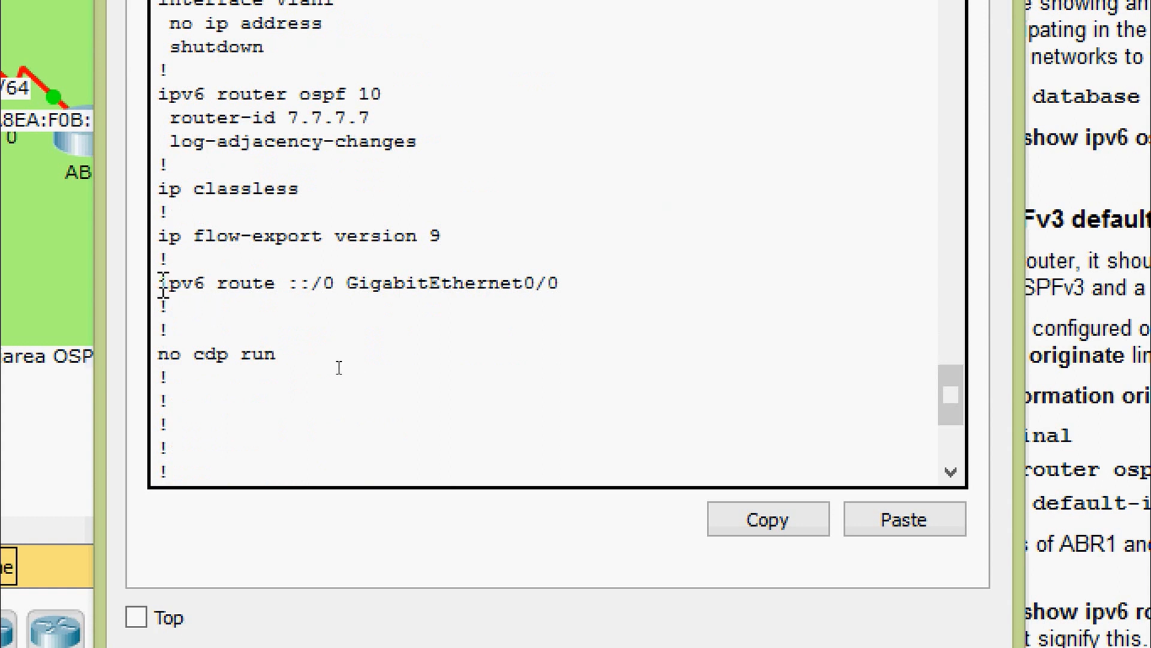
{"action": "left_click_drag", "start_coordinate": [163, 283], "coordinate": [593, 283]}
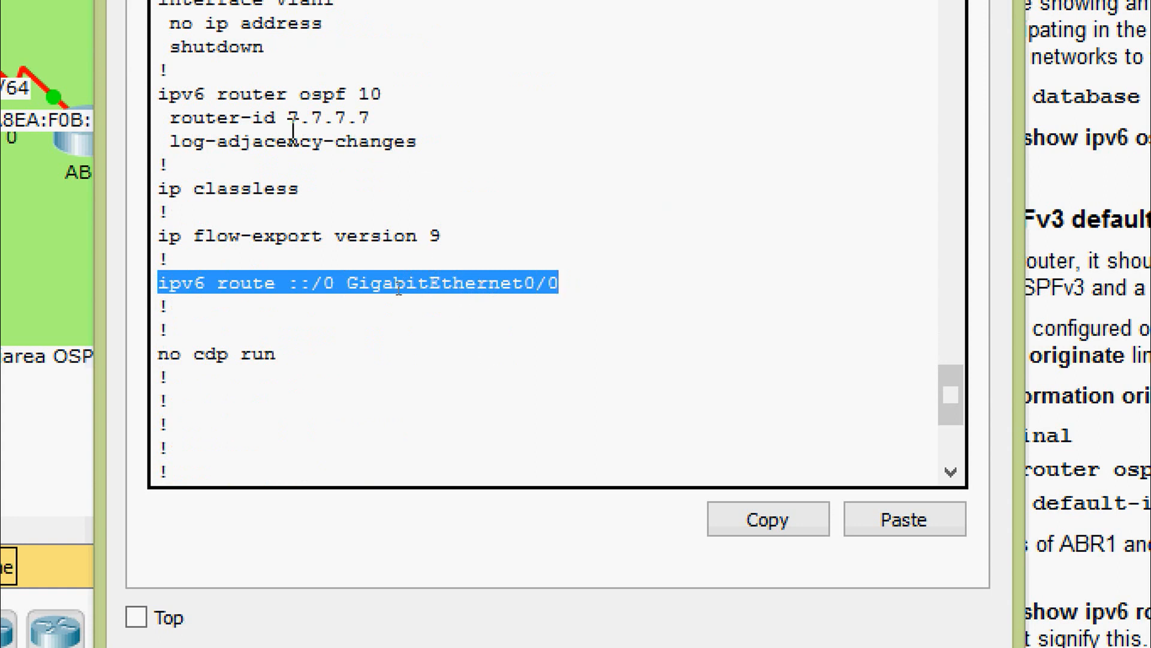
{"action": "left_click_drag", "start_coordinate": [162, 96], "coordinate": [400, 110]}
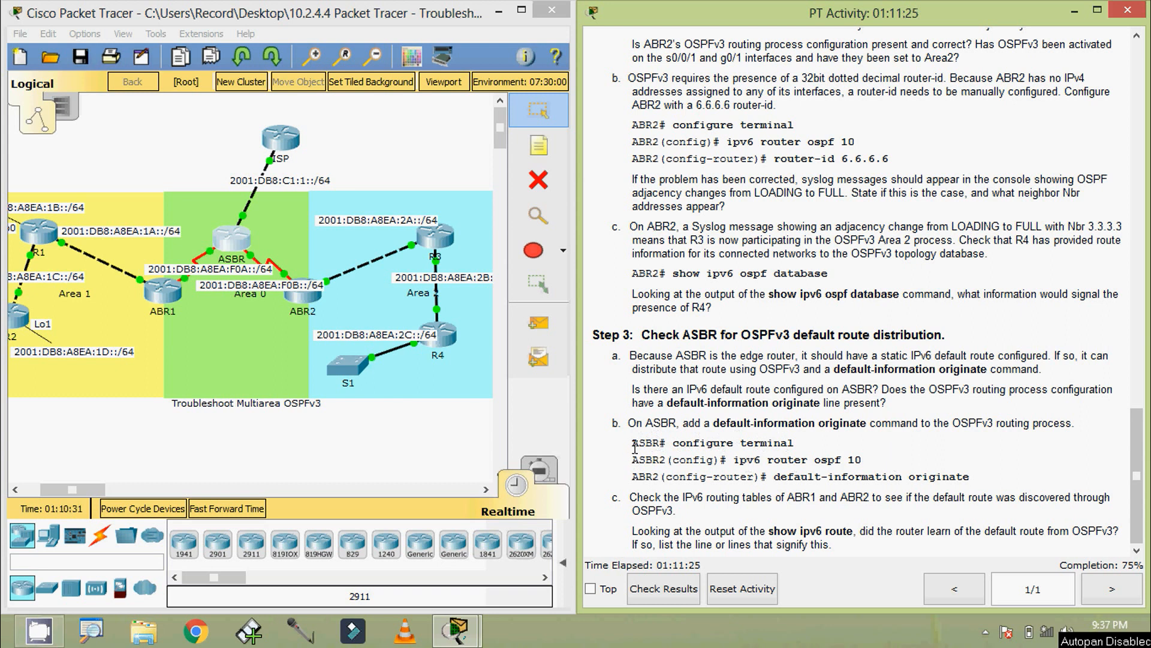
Review the activity's default-information originate commands, return to ASBR's console and enter global configuration mode
{"action": "left_click_drag", "start_coordinate": [634, 446], "coordinate": [975, 478]}
{"action": "left_click", "coordinate": [677, 379]}
{"action": "left_click", "coordinate": [238, 242]}
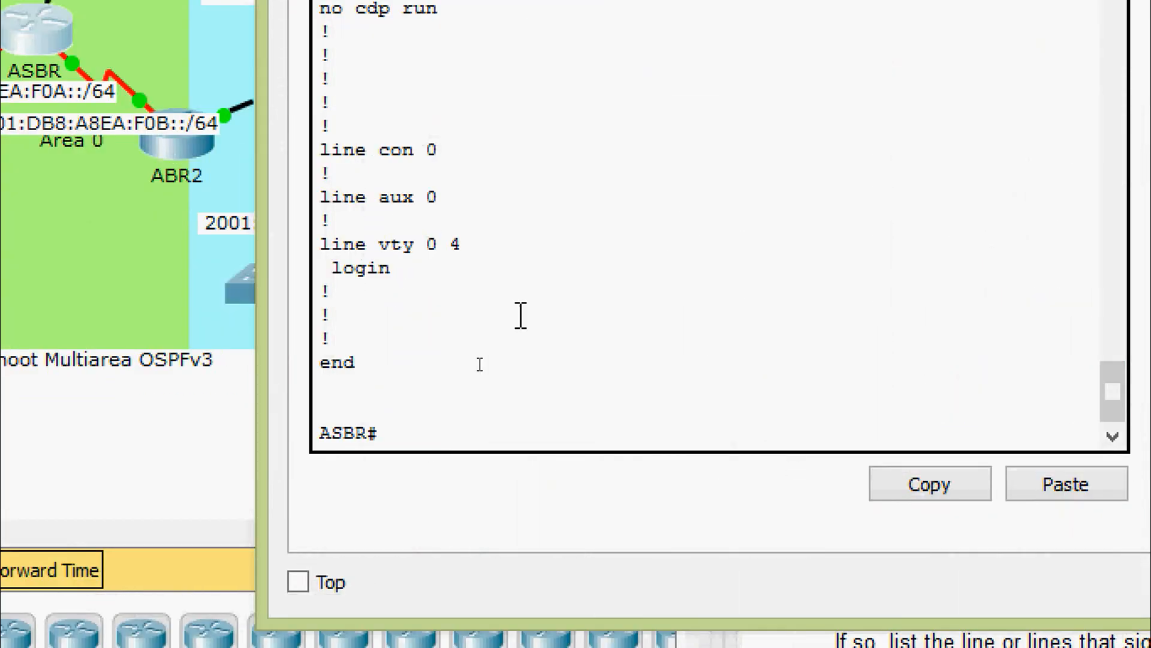
{"action": "type", "text": "conf"}
{"action": "key", "text": "Tab"}
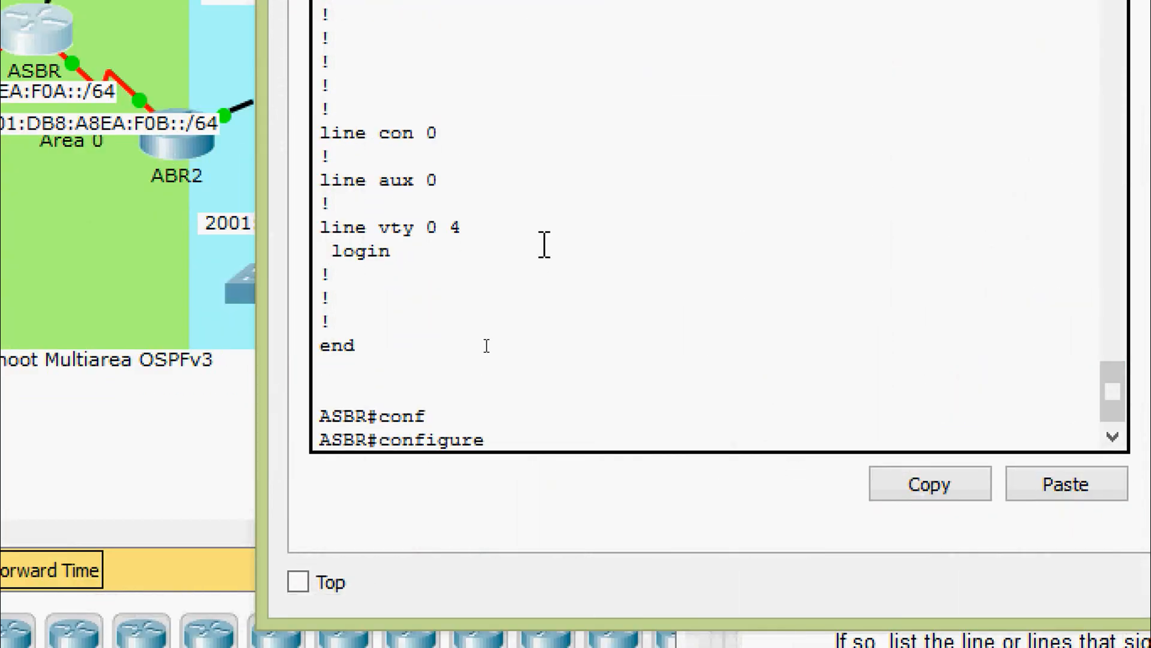
{"action": "type", "text": "t"}
{"action": "key", "text": "Tab"}
{"action": "key", "text": "Return"}
{"action": "key", "text": "Return"}
{"action": "key", "text": "Return"}
Enter router configuration mode for IPv6 OSPF process 10 on ASBR
{"action": "type", "text": "ipv"}
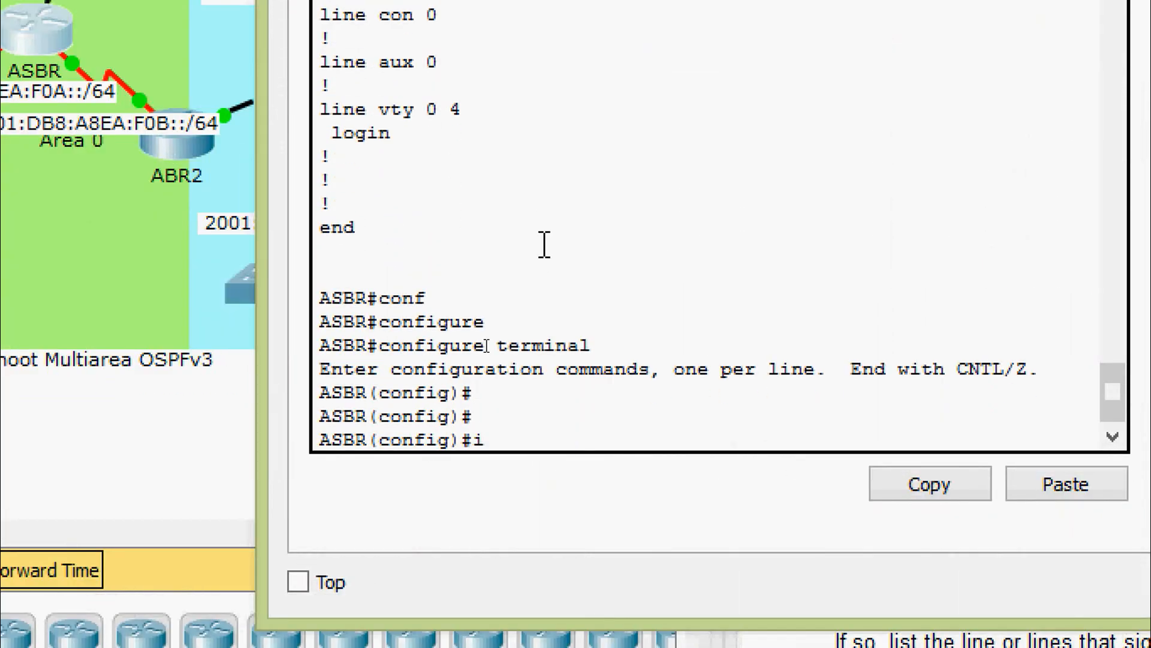
{"action": "key", "text": "Tab"}
{"action": "type", "text": "rou"}
{"action": "key", "text": "Tab"}
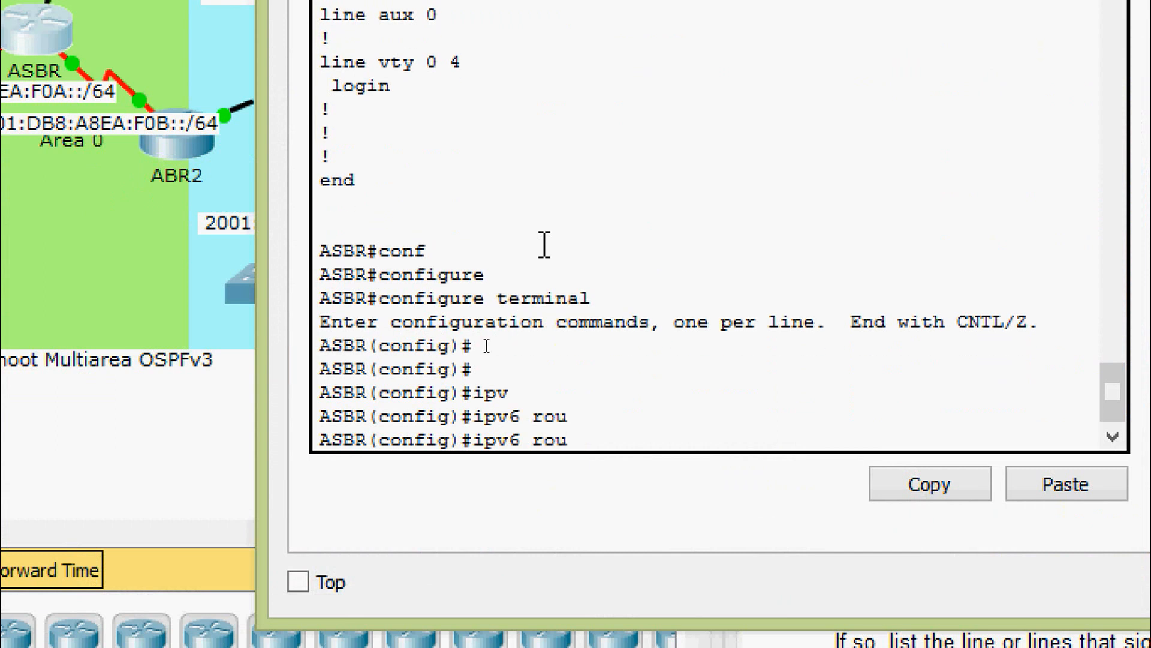
{"action": "type", "text": "ter"}
{"action": "key", "text": "Tab"}
{"action": "type", "text": "os"}
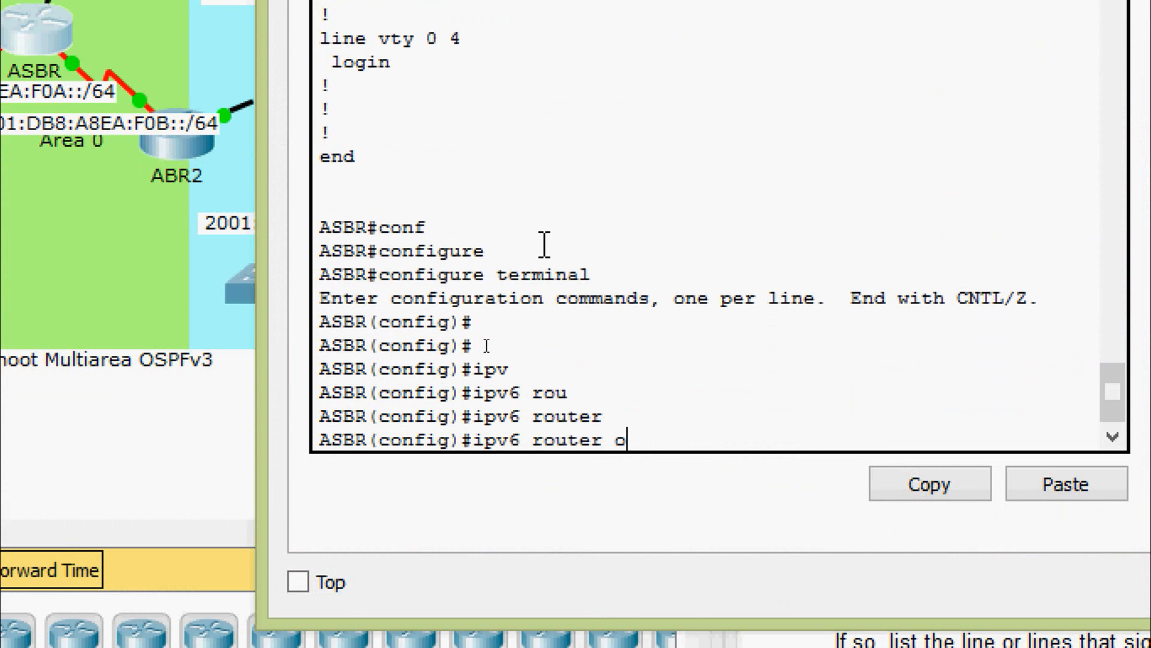
{"action": "key", "text": "Tab"}
{"action": "type", "text": "10"}
{"action": "key", "text": "Return"}
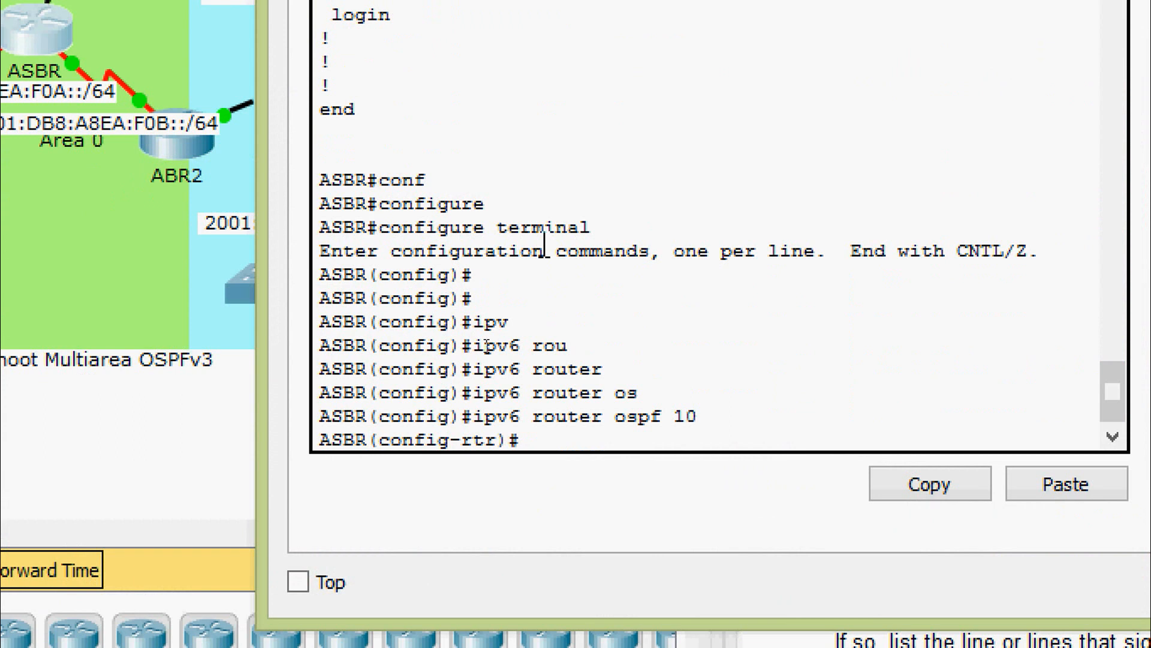
Add the default-information originate command to ASBR's OSPFv3 process
{"action": "type", "text": "de"}
{"action": "key", "text": "Tab"}
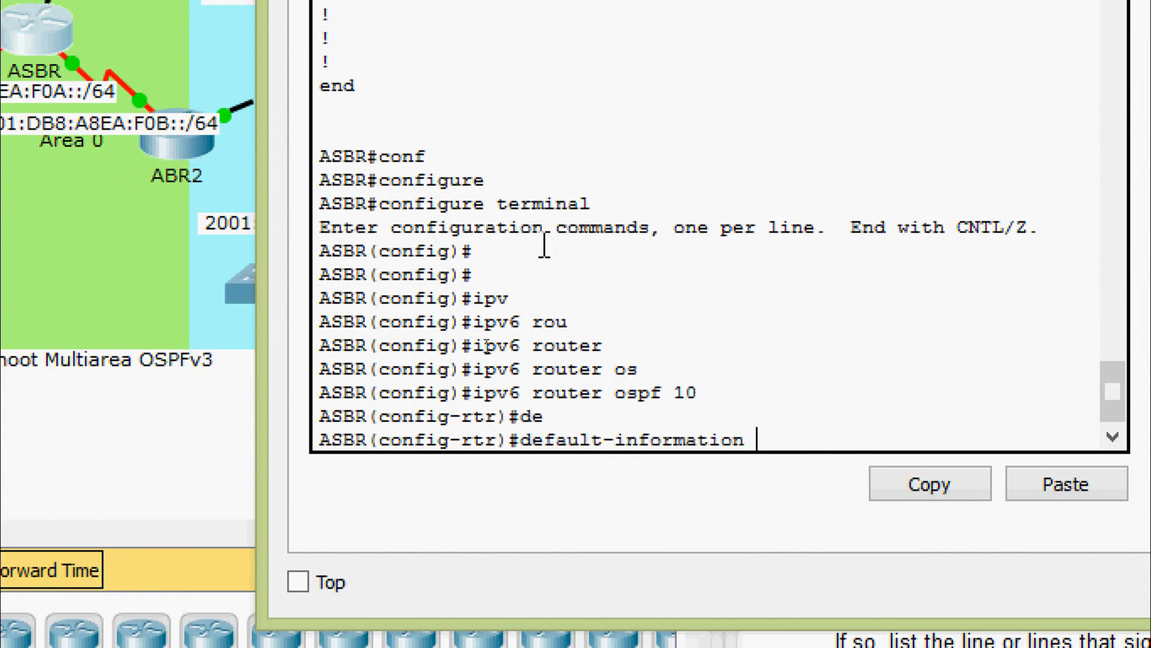
{"action": "type", "text": "ori"}
{"action": "key", "text": "Tab"}
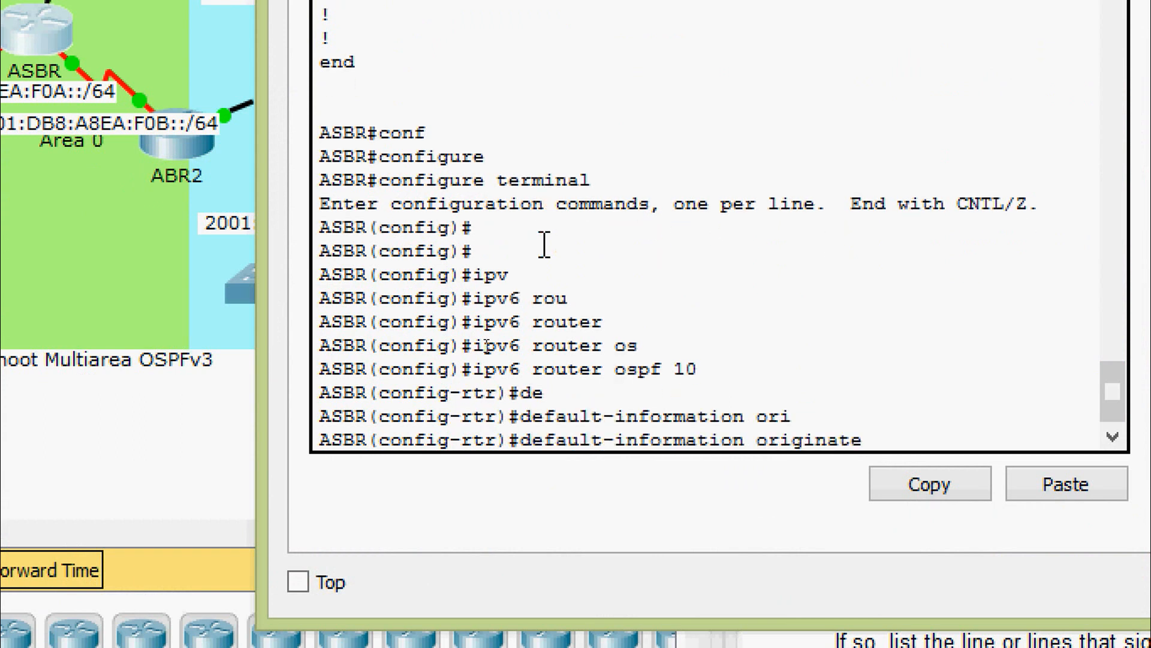
{"action": "key", "text": "Return"}
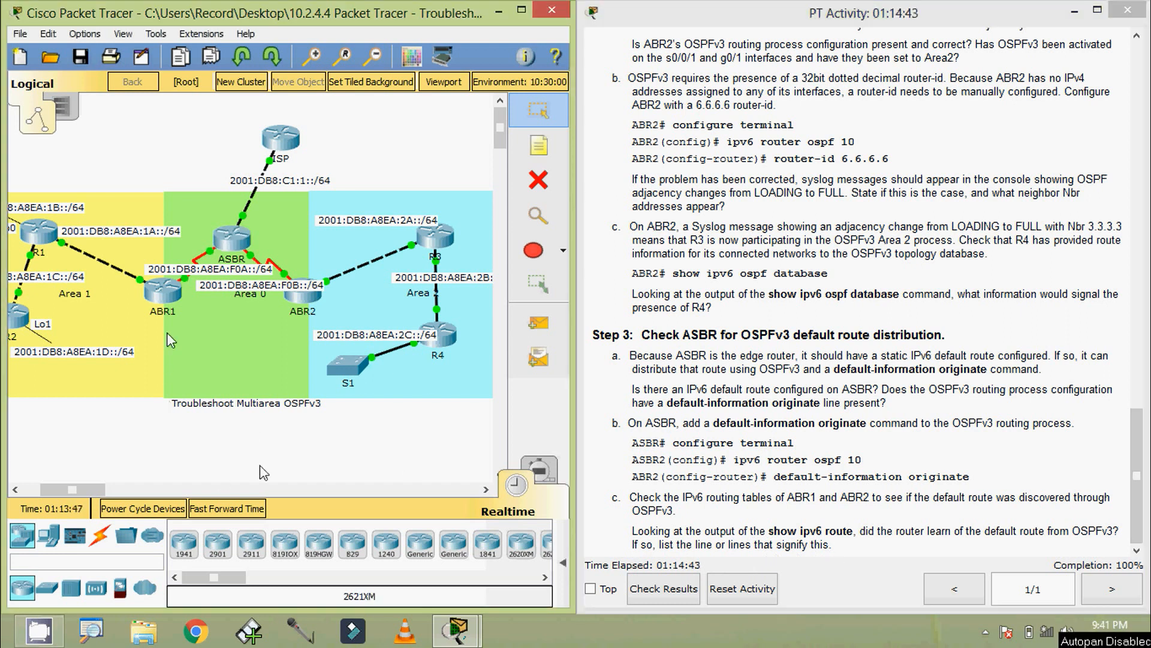
Open ABR1's command-line console, move its window aside and enter privileged EXEC mode
{"action": "left_click", "coordinate": [162, 291]}
{"action": "left_click", "coordinate": [436, 154]}
{"action": "left_click_drag", "start_coordinate": [471, 127], "coordinate": [513, 98]}
{"action": "key", "text": "Return"}
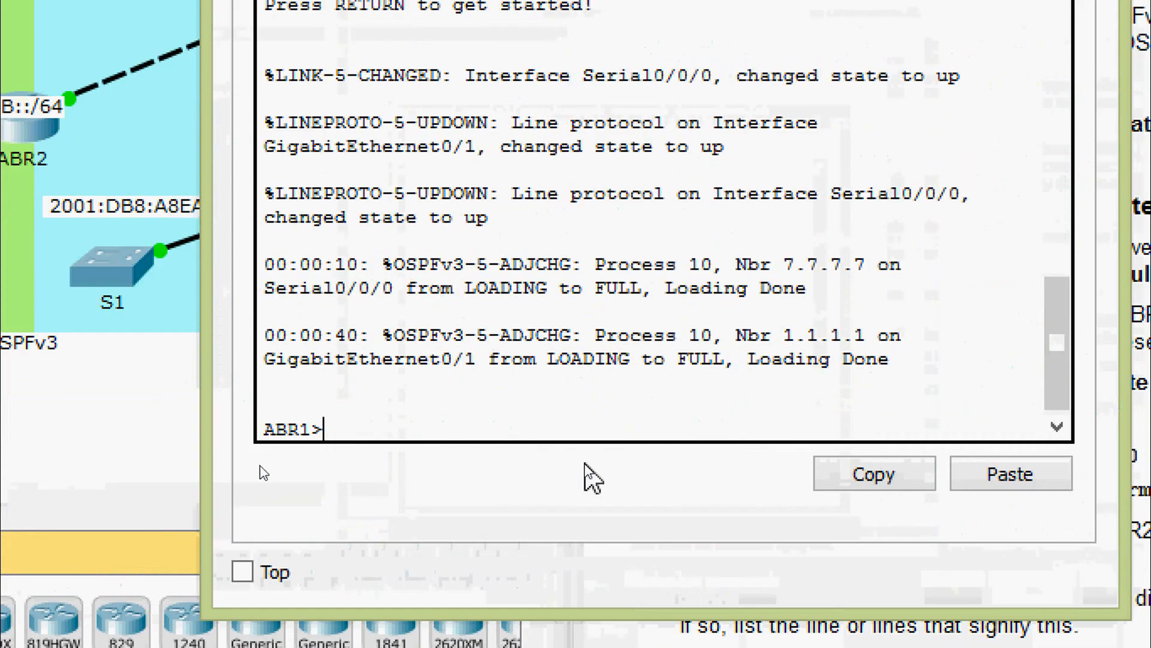
{"action": "type", "text": "ena"}
{"action": "key", "text": "Tab"}
{"action": "key", "text": "Return"}
Display ABR1's full IPv6 routing table with the show ipv6 route command
{"action": "type", "text": "sh"}
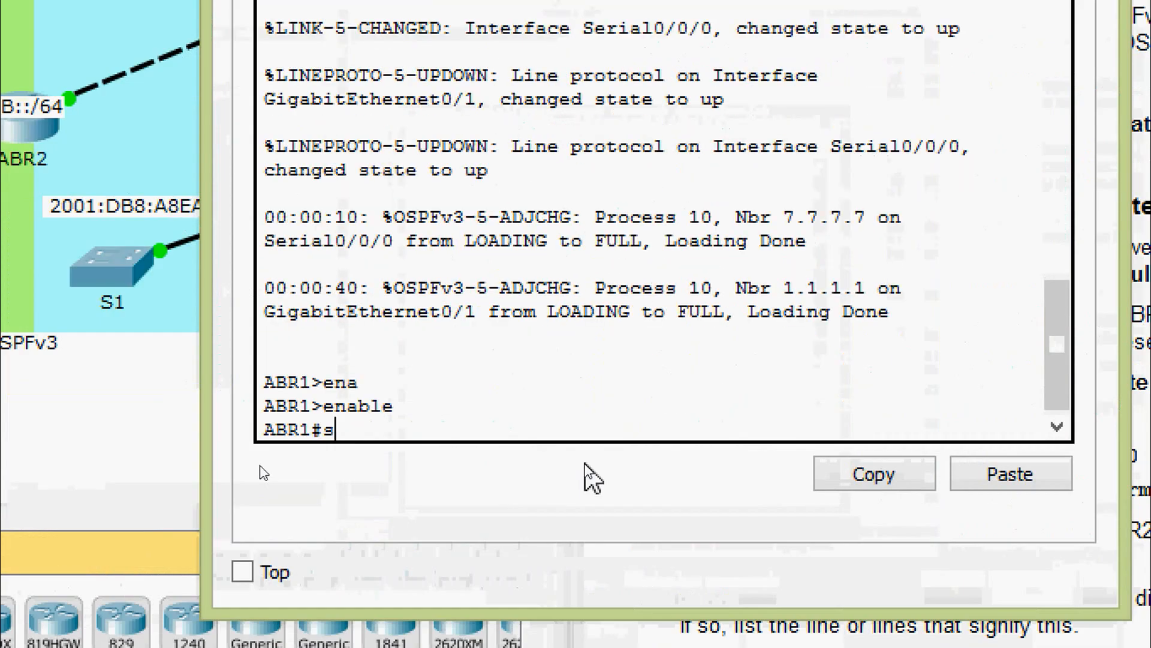
{"action": "key", "text": "Tab"}
{"action": "type", "text": "ipv"}
{"action": "key", "text": "Tab"}
{"action": "type", "text": "rou"}
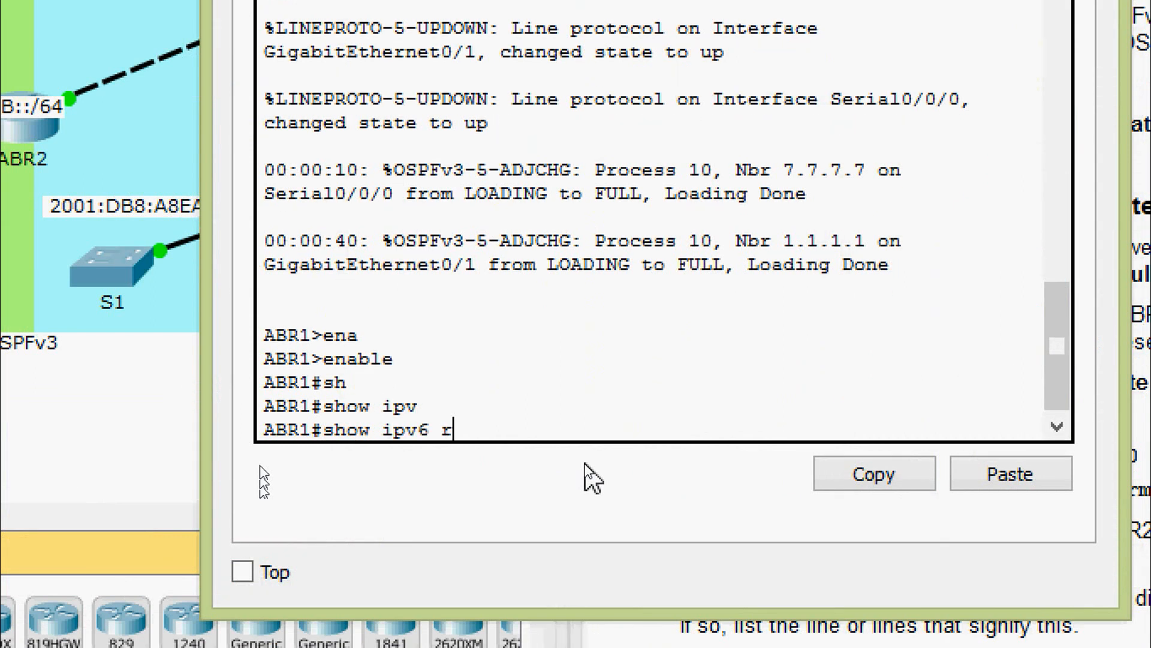
{"action": "key", "text": "Tab"}
{"action": "key", "text": "Return"}
{"action": "key", "text": "space"}
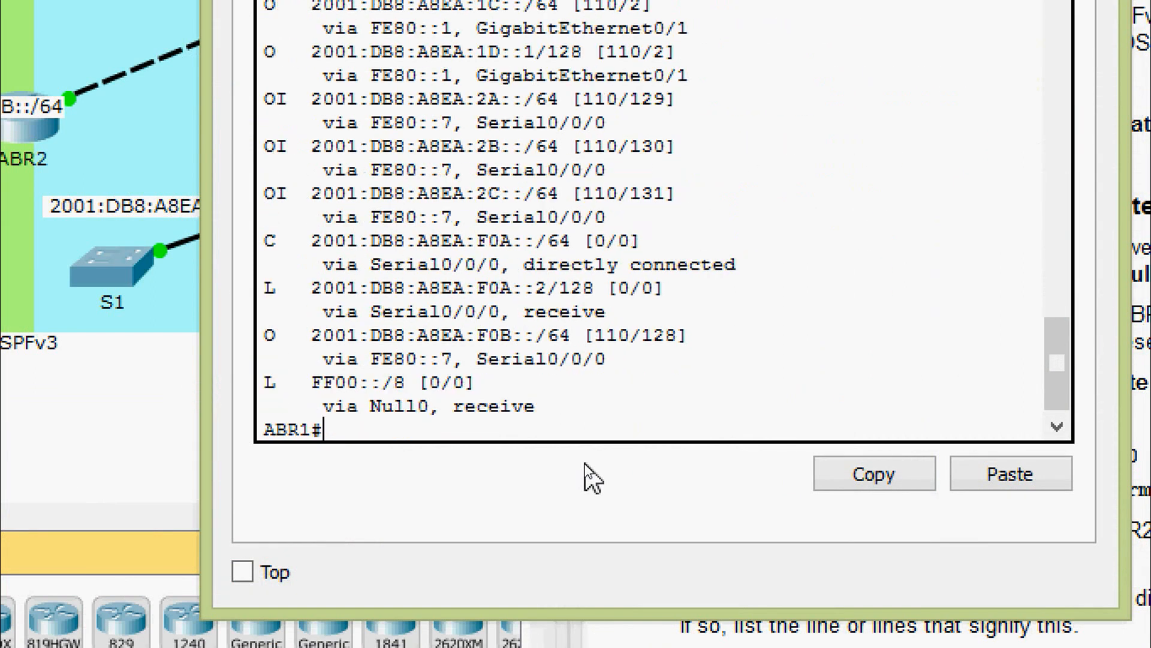
Locate and highlight the OE2 ::/0 default route entry in ABR1's routing table, and close ABR1's window
{"action": "scroll", "coordinate": [577, 383], "scroll_direction": "up", "scroll_amount": 3}
{"action": "scroll", "coordinate": [571, 303], "scroll_direction": "up", "scroll_amount": 3}
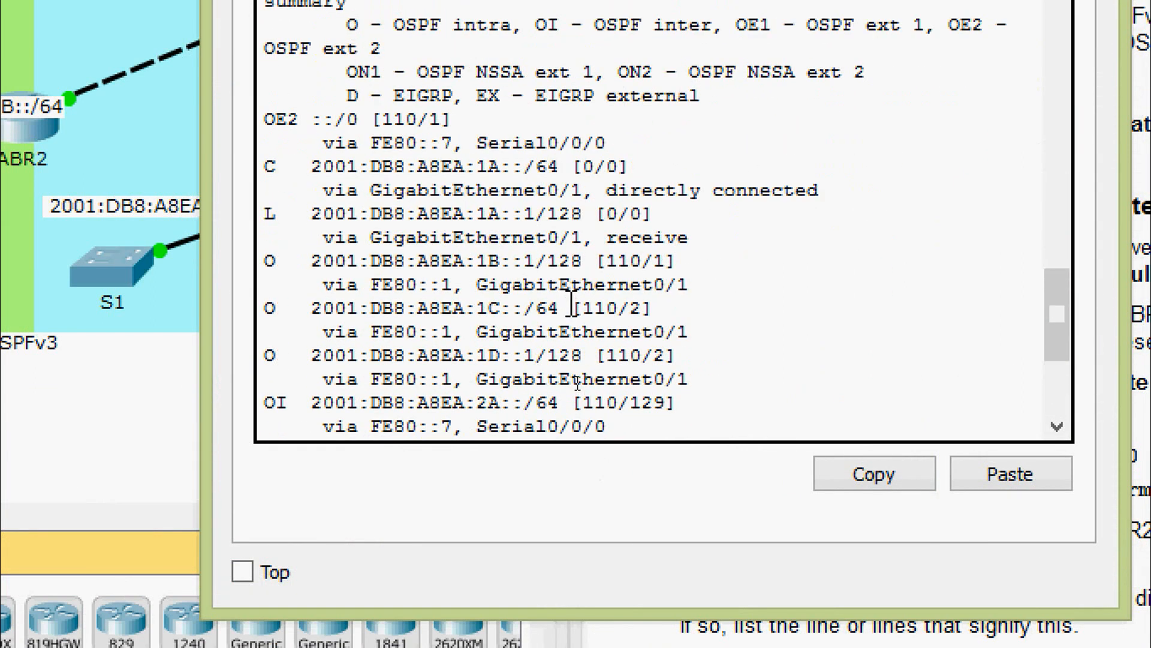
{"action": "scroll", "coordinate": [566, 282], "scroll_direction": "up", "scroll_amount": 1}
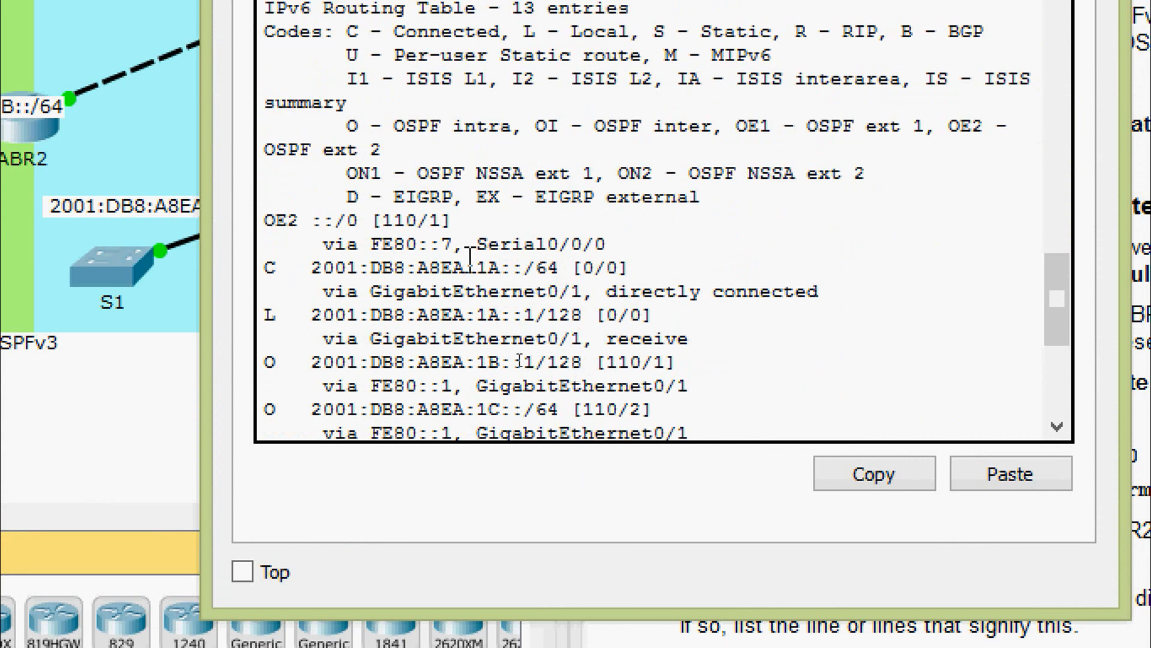
{"action": "left_click_drag", "start_coordinate": [265, 222], "coordinate": [690, 241]}
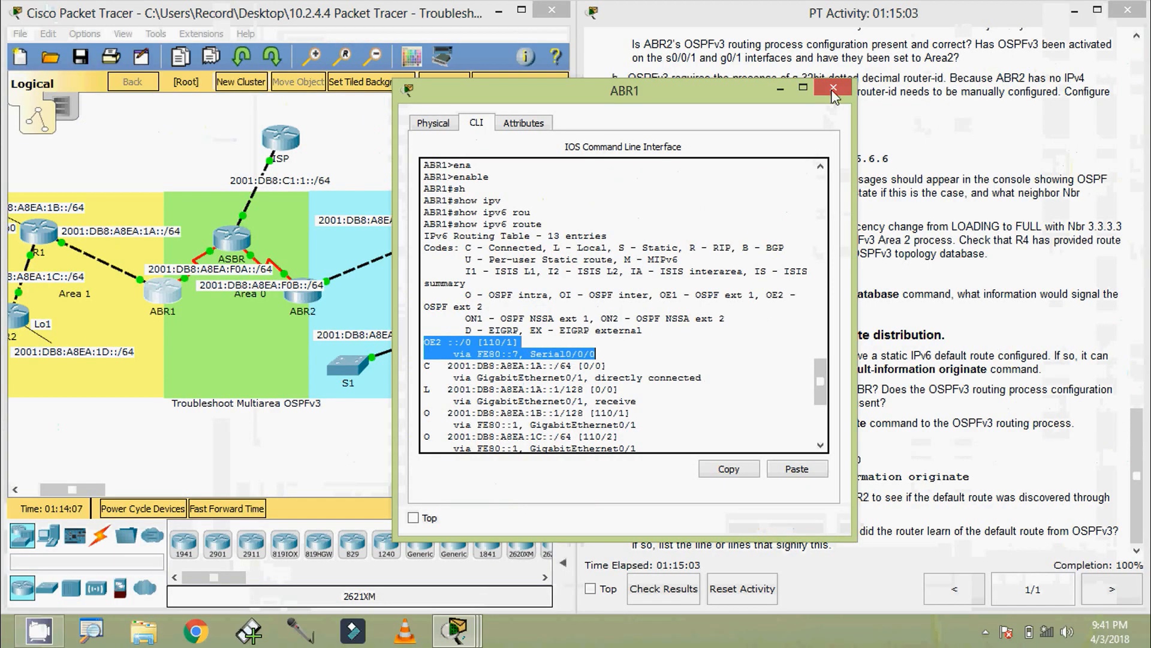
{"action": "left_click", "coordinate": [834, 90]}
Open ABR2's command-line console, move its window up and enter privileged EXEC mode
{"action": "left_click", "coordinate": [303, 289]}
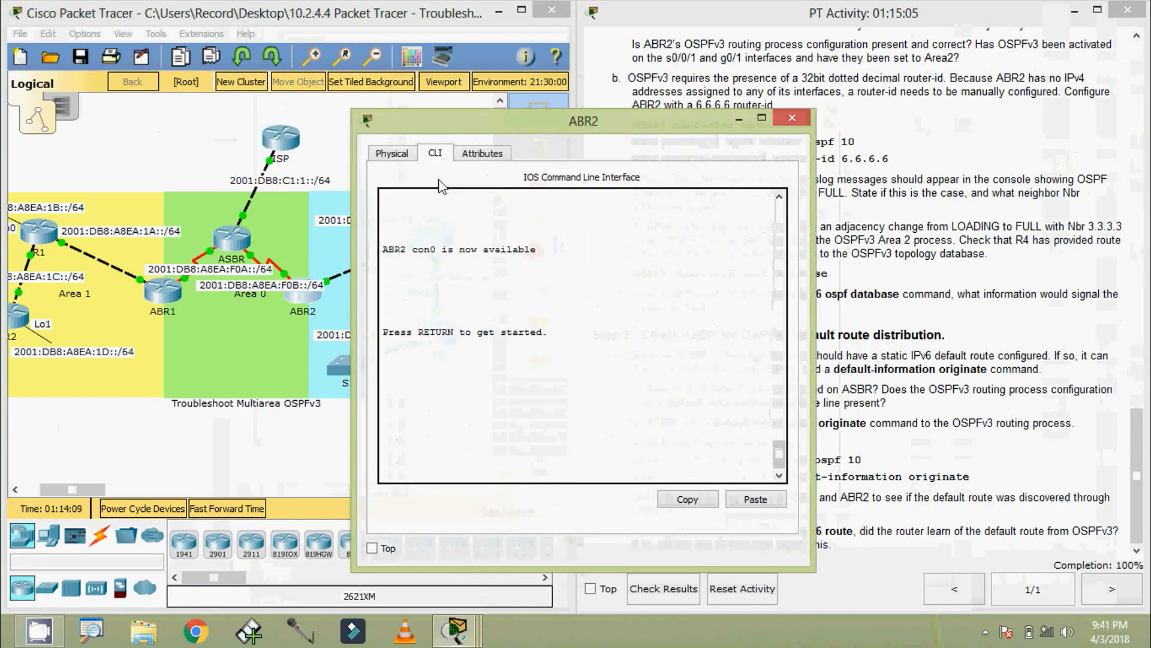
{"action": "left_click_drag", "start_coordinate": [486, 119], "coordinate": [485, 72]}
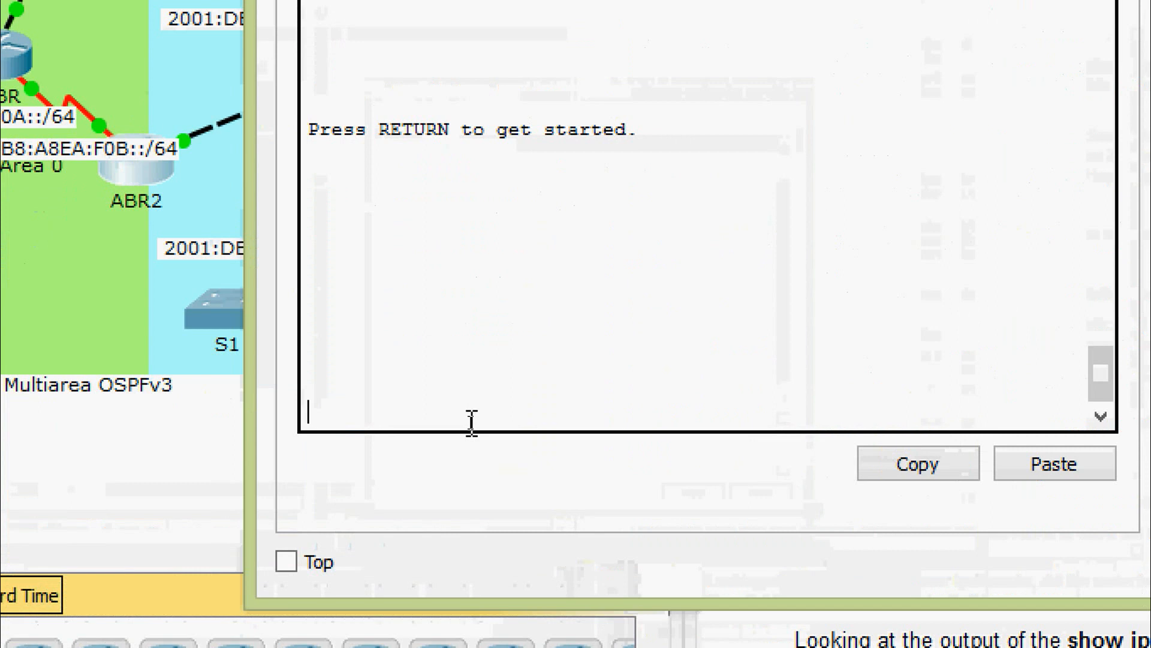
{"action": "key", "text": "Return"}
{"action": "type", "text": "ena"}
{"action": "key", "text": "Tab"}
{"action": "key", "text": "Return"}
Display ABR2's full IPv6 routing table with show ipv6 route and highlight its OE2 ::/0 default route entry
{"action": "type", "text": "sh"}
{"action": "key", "text": "Tab"}
{"action": "type", "text": "i"}
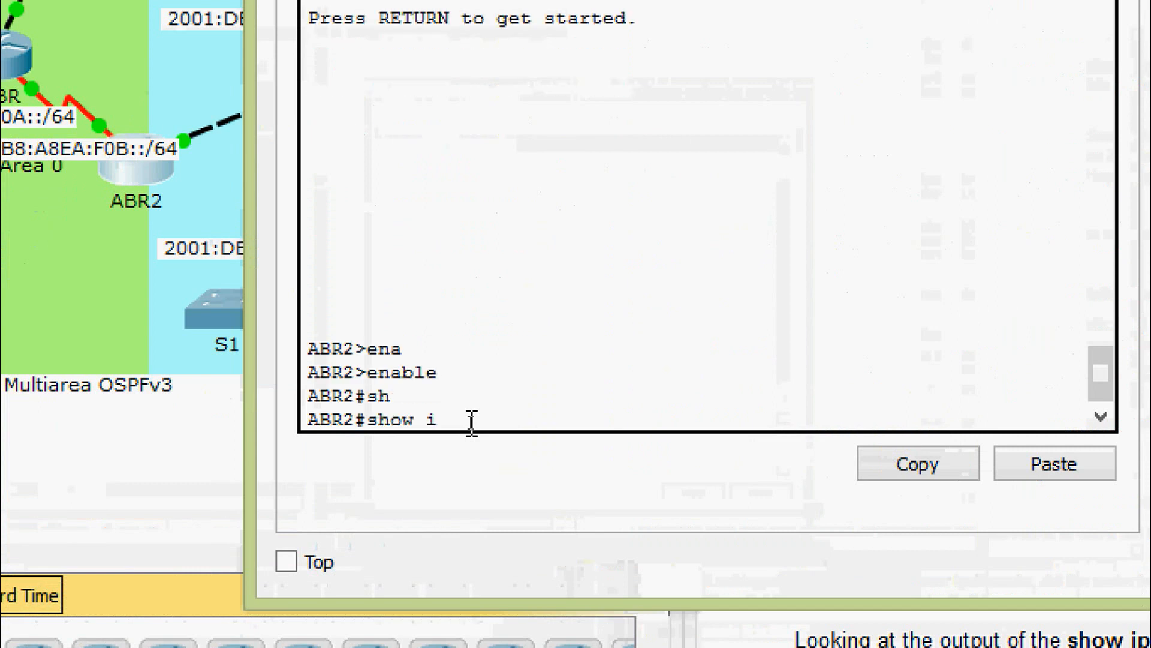
{"action": "type", "text": "pv"}
{"action": "key", "text": "Tab"}
{"action": "type", "text": "rou"}
{"action": "key", "text": "Tab"}
{"action": "key", "text": "Return"}
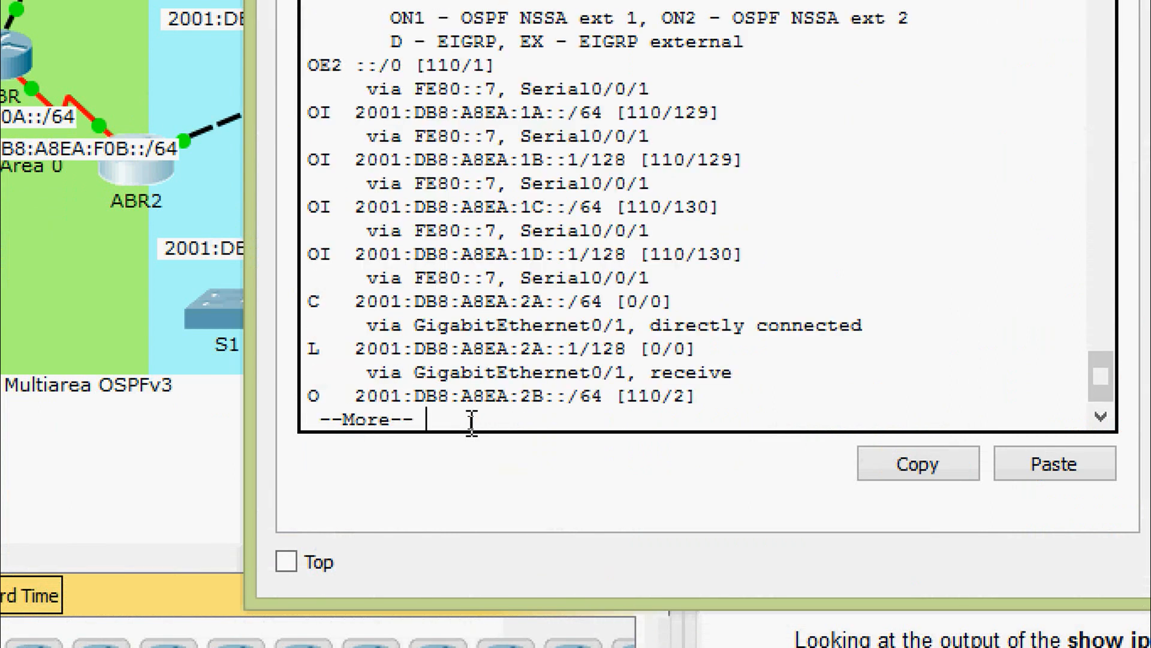
{"action": "key", "text": "space"}
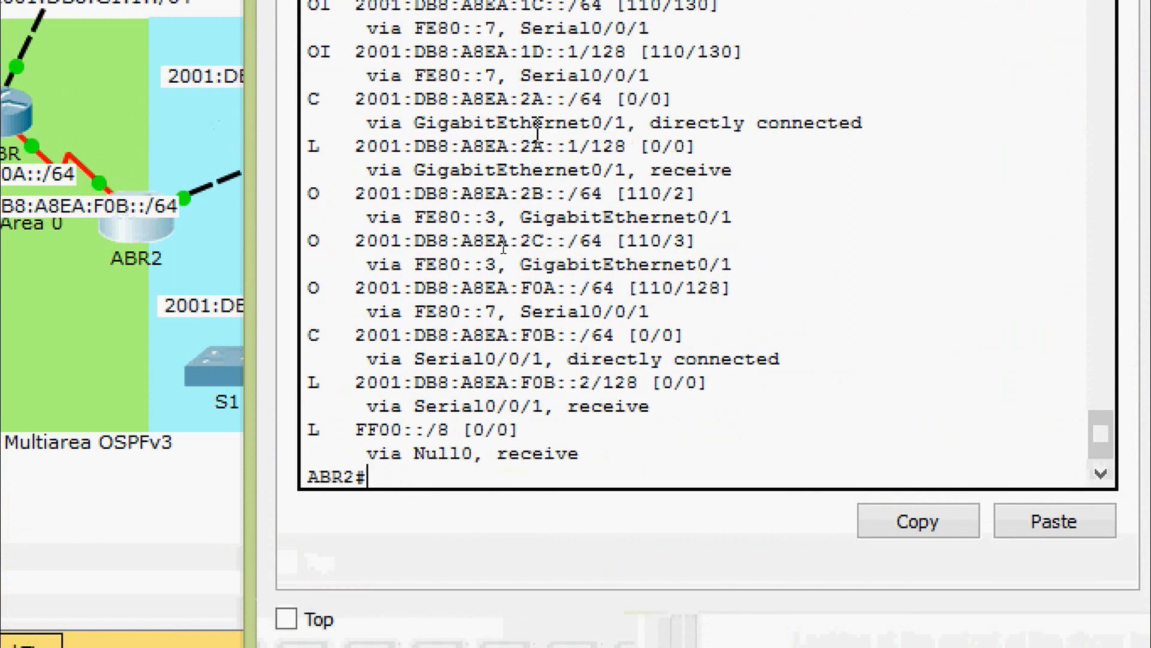
{"action": "scroll", "coordinate": [535, 201], "scroll_direction": "up", "scroll_amount": 5}
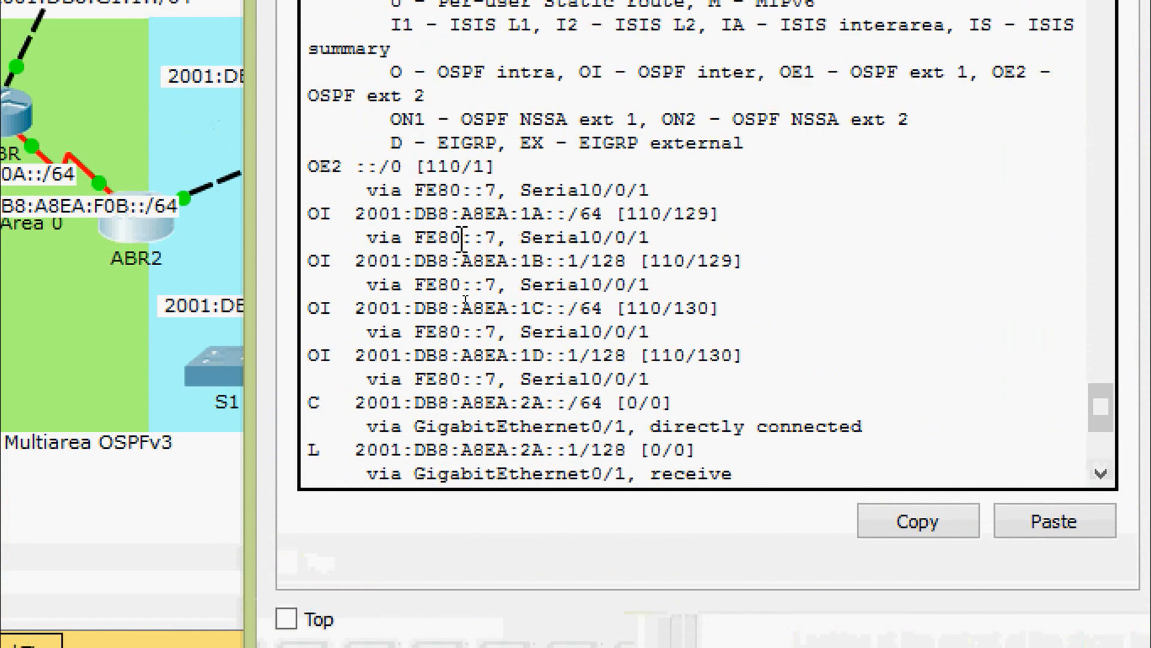
{"action": "left_click_drag", "start_coordinate": [308, 163], "coordinate": [680, 185]}
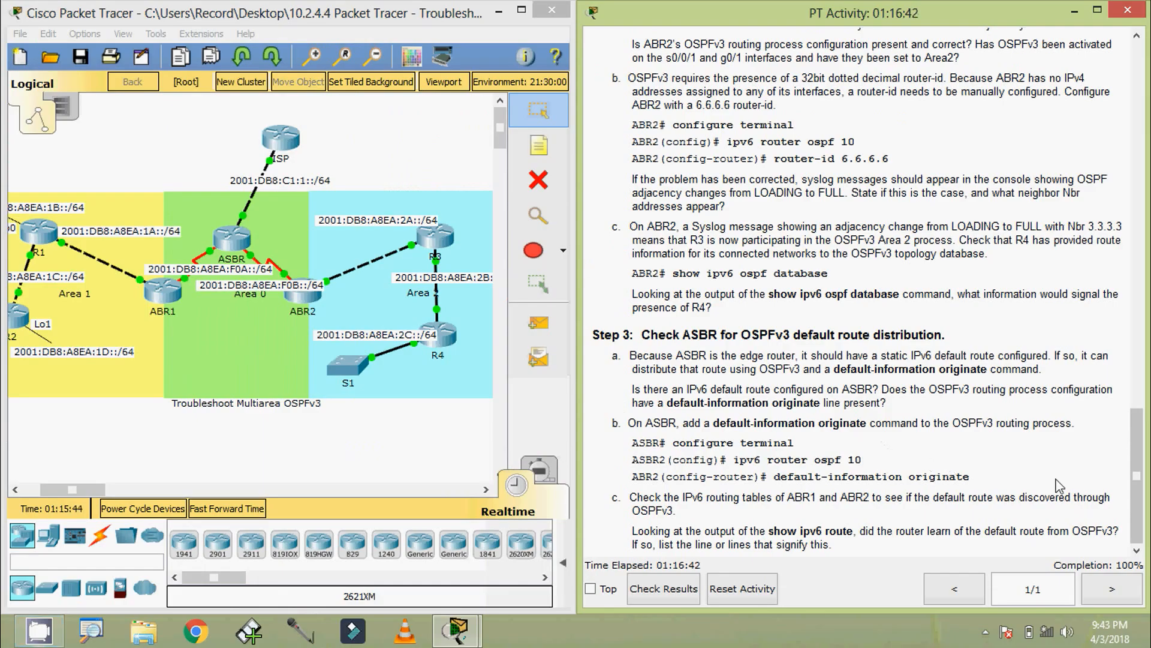
Return to the beginning of the lab instructions and review the addressing table, objectives and background scenario
{"action": "left_click_drag", "start_coordinate": [1134, 485], "coordinate": [1115, 102]}
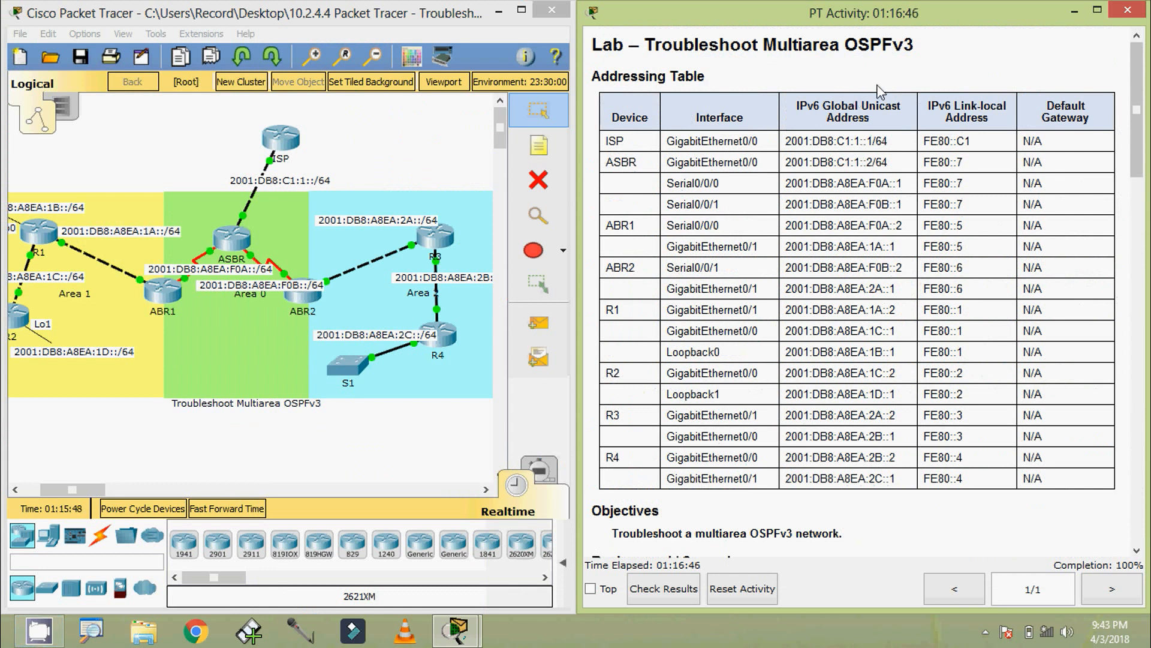
{"action": "left_click_drag", "start_coordinate": [1136, 84], "coordinate": [1136, 129]}
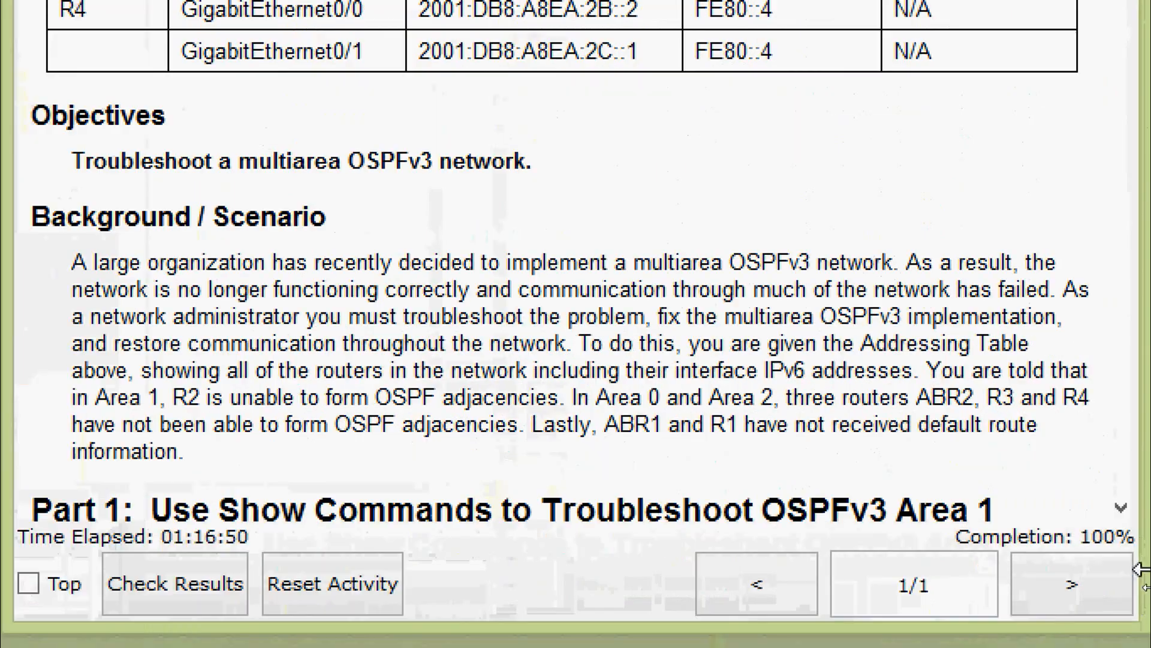